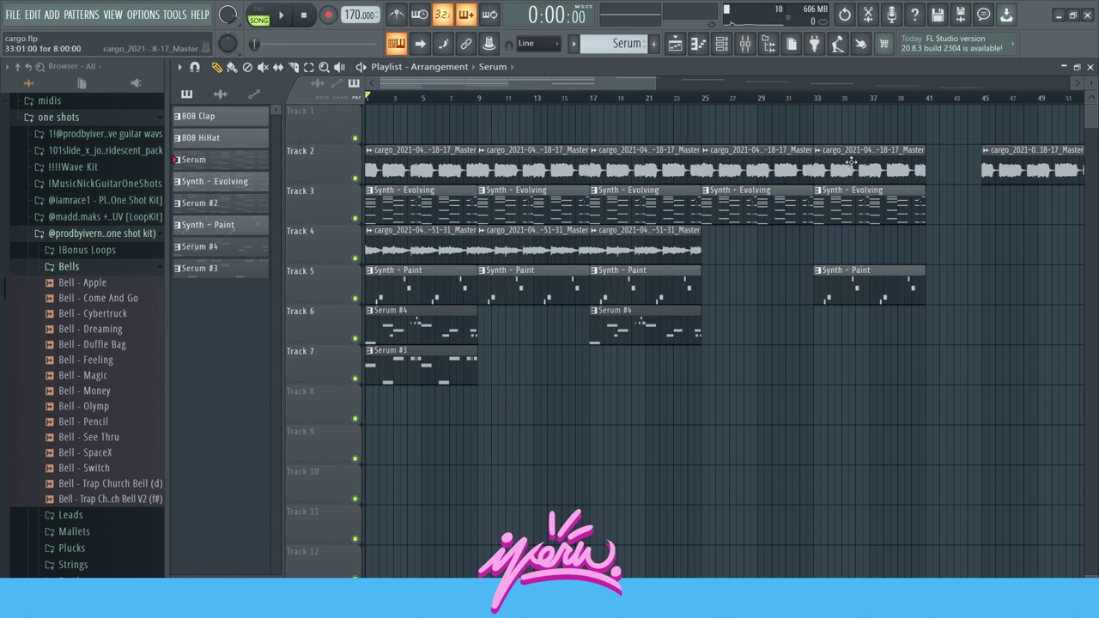
- Listen to the arrangement, then drop the Serum pattern at bar 1 of Track 1
{"action": "key", "text": "space"}
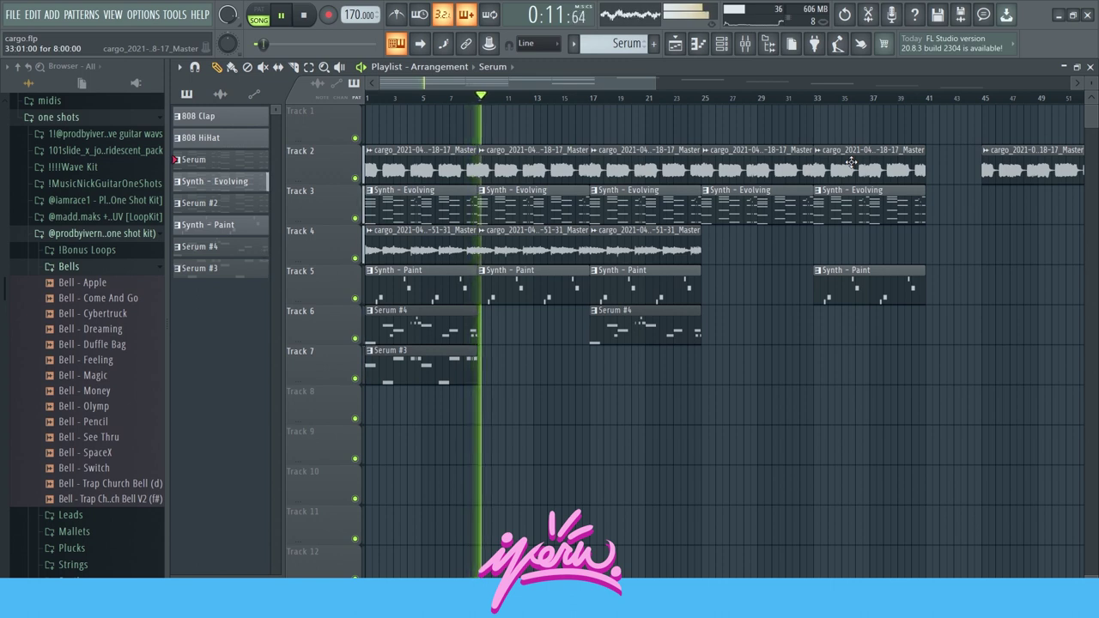
{"action": "key", "text": "space"}
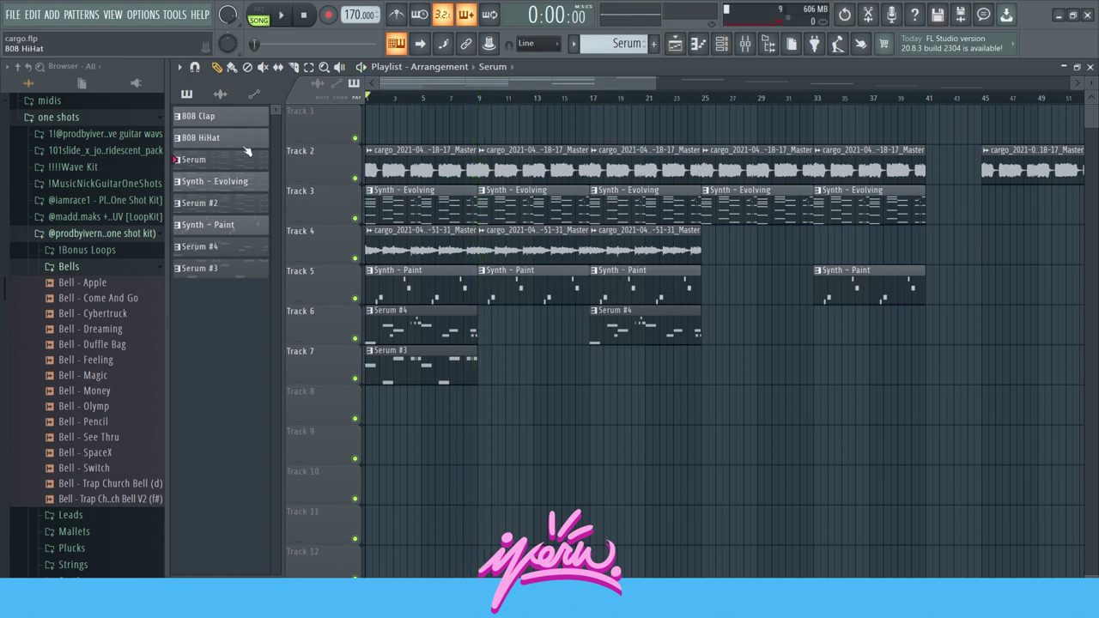
{"action": "left_click_drag", "start_coordinate": [195, 164], "coordinate": [306, 129]}
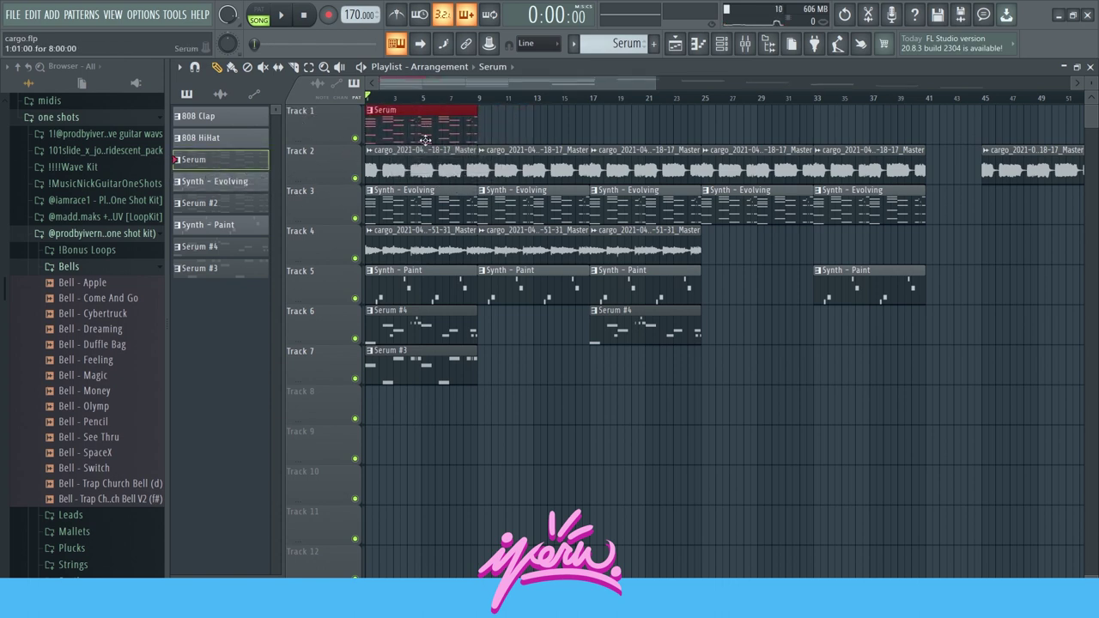
- Select the new Serum clip together with the first cargo clip on Track 2
{"action": "mouse_move", "coordinate": [393, 159]}
{"action": "left_mouse_down"}
{"action": "mouse_move", "coordinate": [895, 165]}
{"action": "mouse_move", "coordinate": [397, 163]}
{"action": "left_mouse_up"}
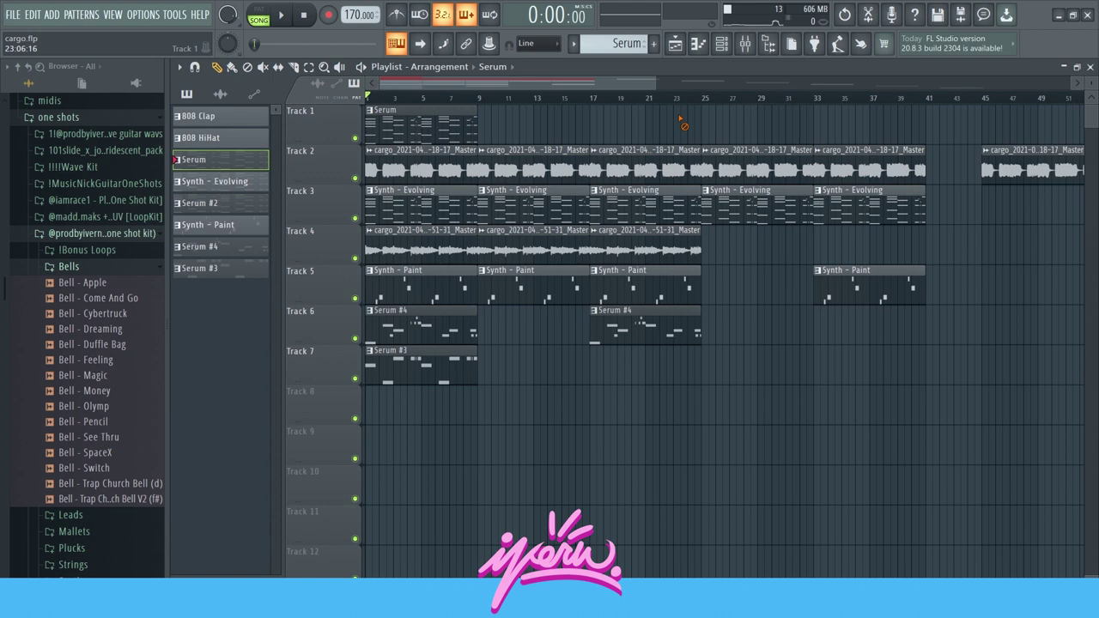
{"action": "left_click", "coordinate": [410, 167], "text": "ctrl"}
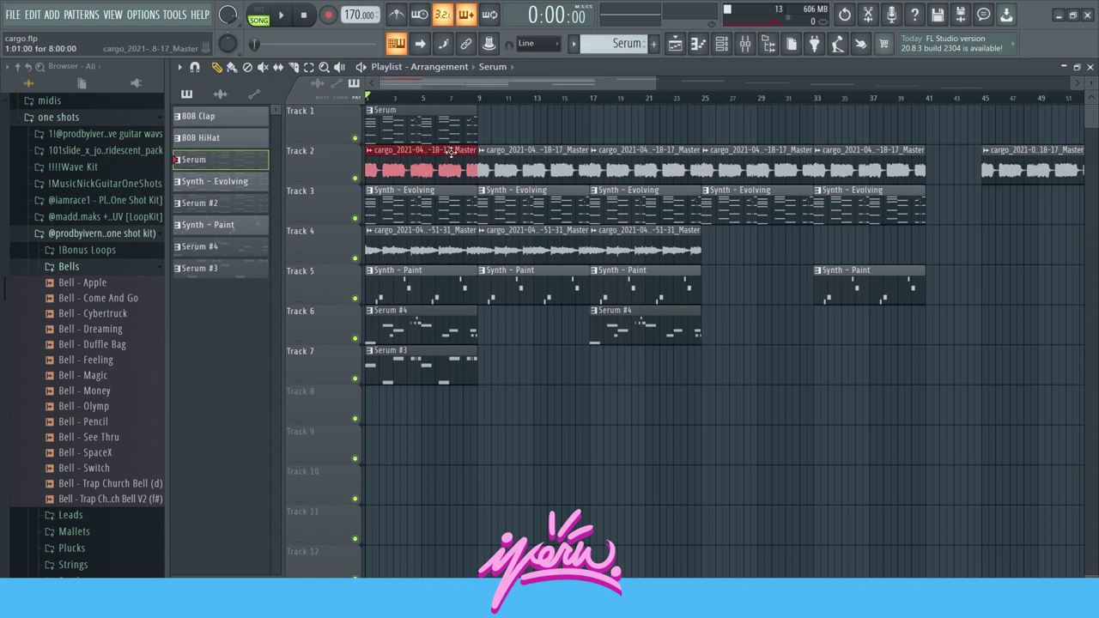
{"action": "left_click", "coordinate": [409, 125], "text": "ctrl"}
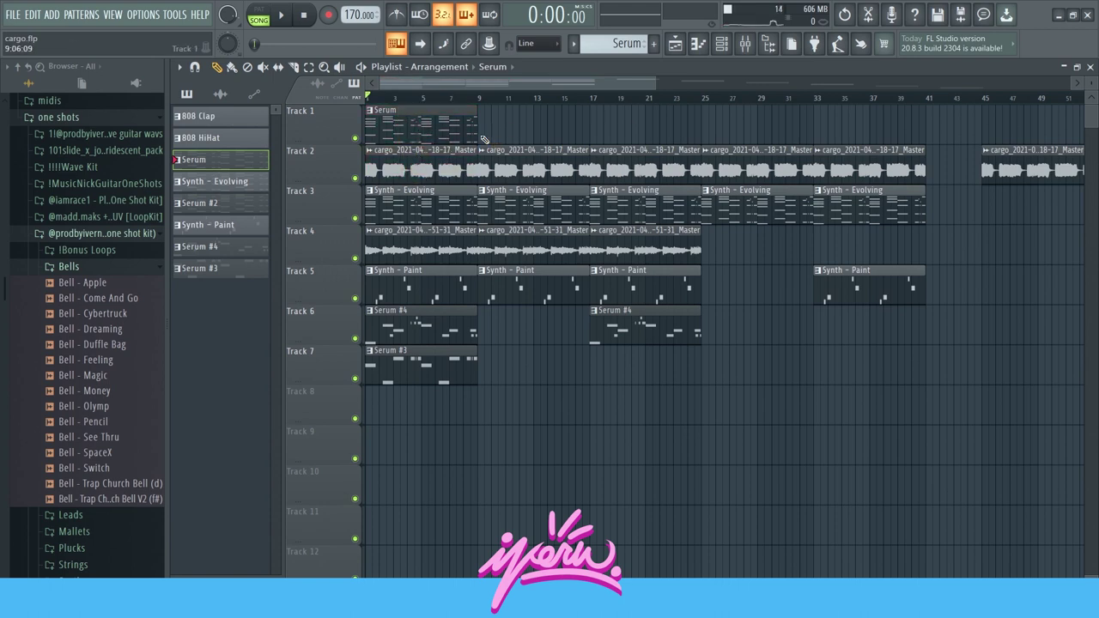
{"action": "left_click", "coordinate": [533, 155]}
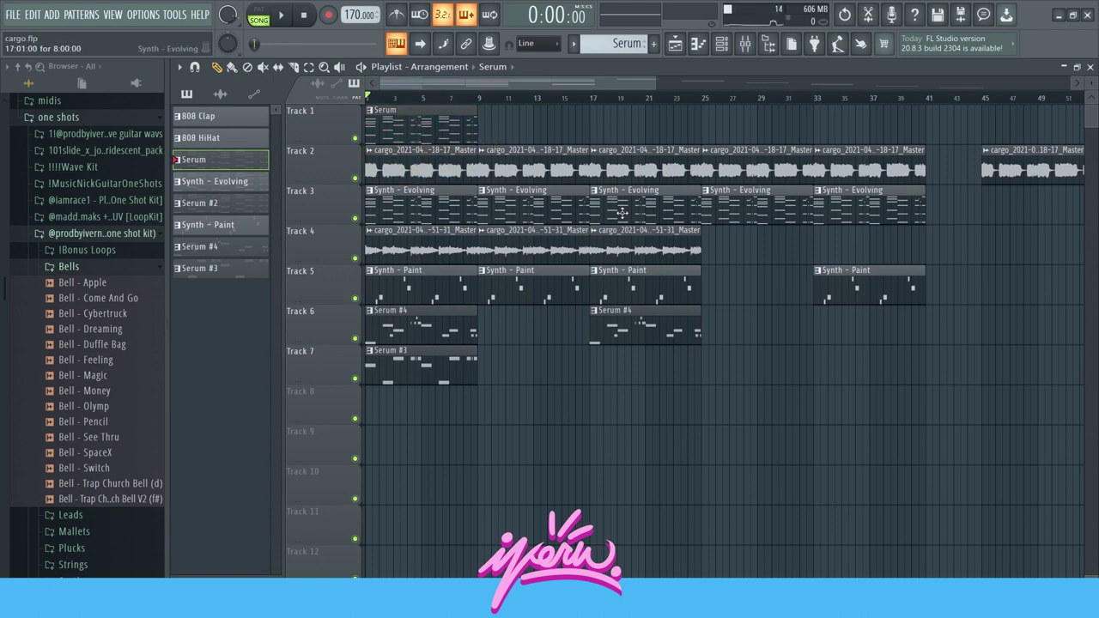
{"action": "left_click", "coordinate": [400, 163]}
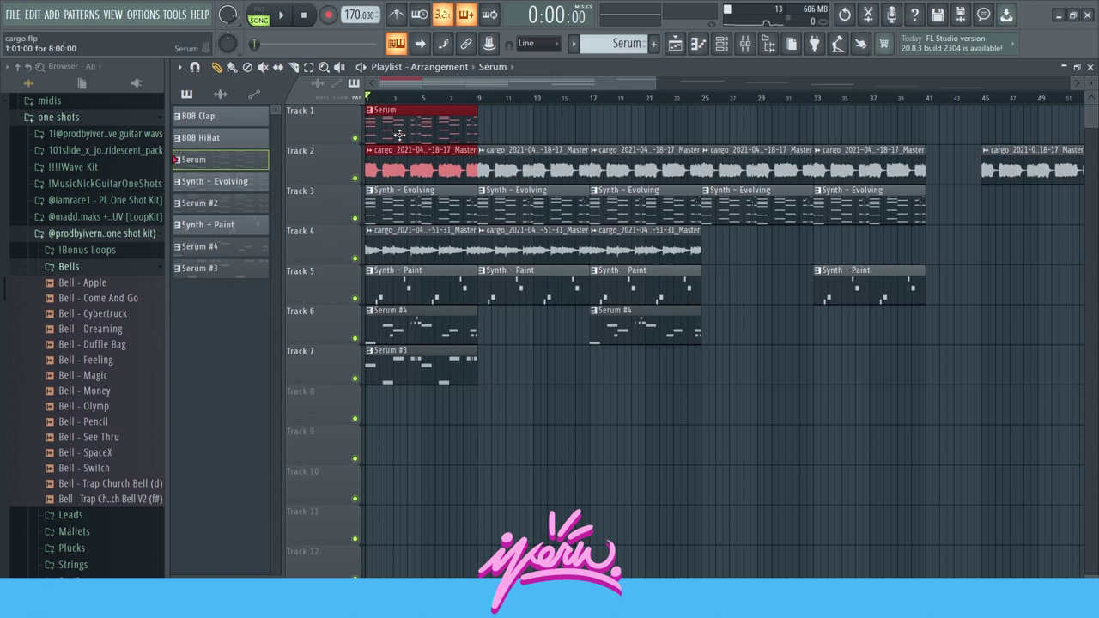
- Peek at the Serum clip's notes, then back in the Playlist solo Track 2 and unmute Track 1
{"action": "left_click", "coordinate": [401, 131]}
{"action": "double_click", "coordinate": [432, 123]}
{"action": "scroll", "coordinate": [783, 206], "scroll_direction": "left", "scroll_amount": 1}
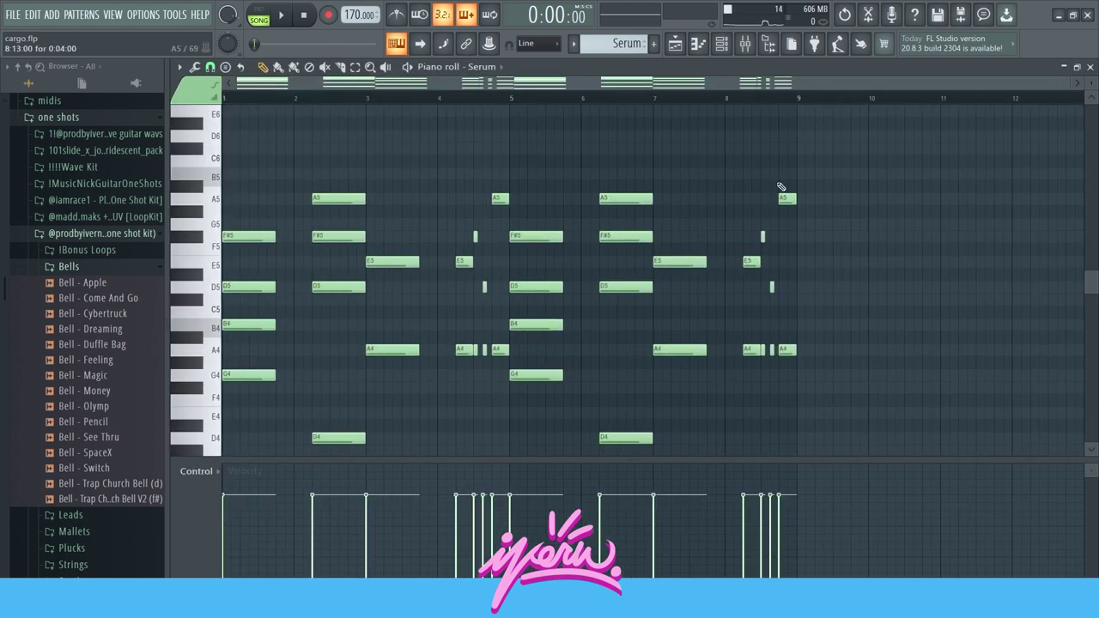
{"action": "scroll", "coordinate": [653, 172], "scroll_direction": "down", "scroll_amount": 2}
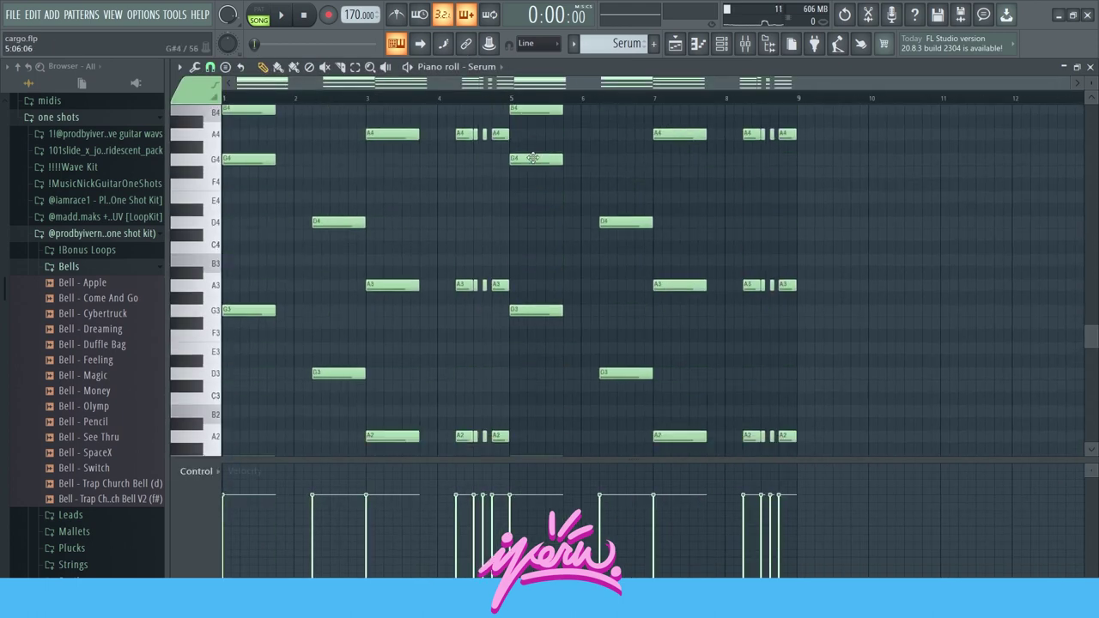
{"action": "left_click", "coordinate": [675, 43]}
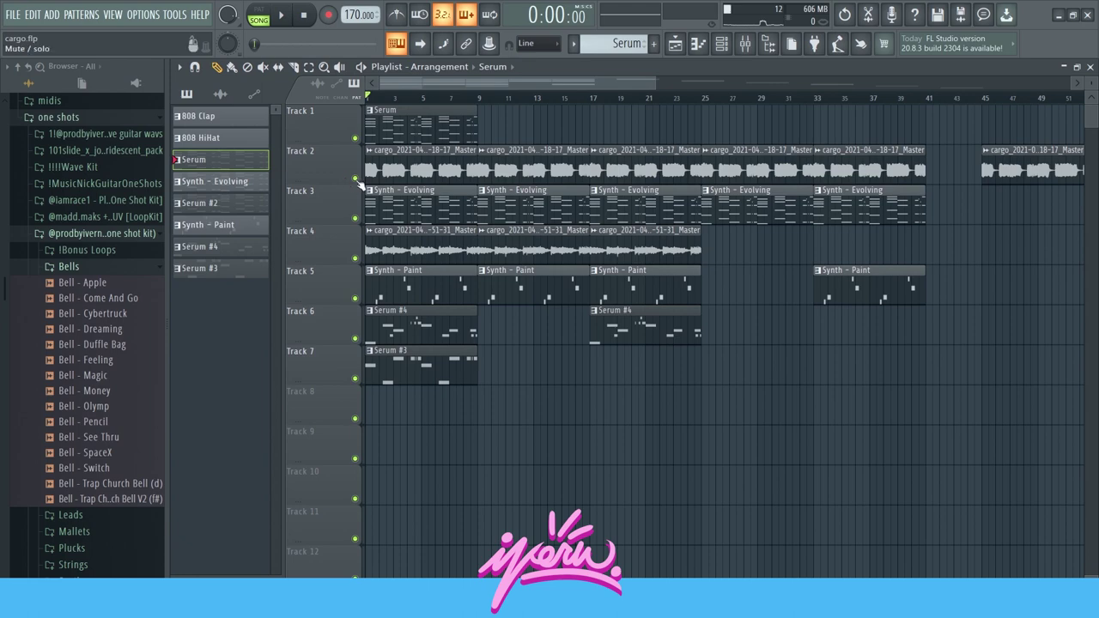
{"action": "right_click", "coordinate": [355, 177]}
{"action": "left_click", "coordinate": [355, 137]}
- Reopen the Serum clip in the piano roll and play its melody through once
{"action": "double_click", "coordinate": [423, 130]}
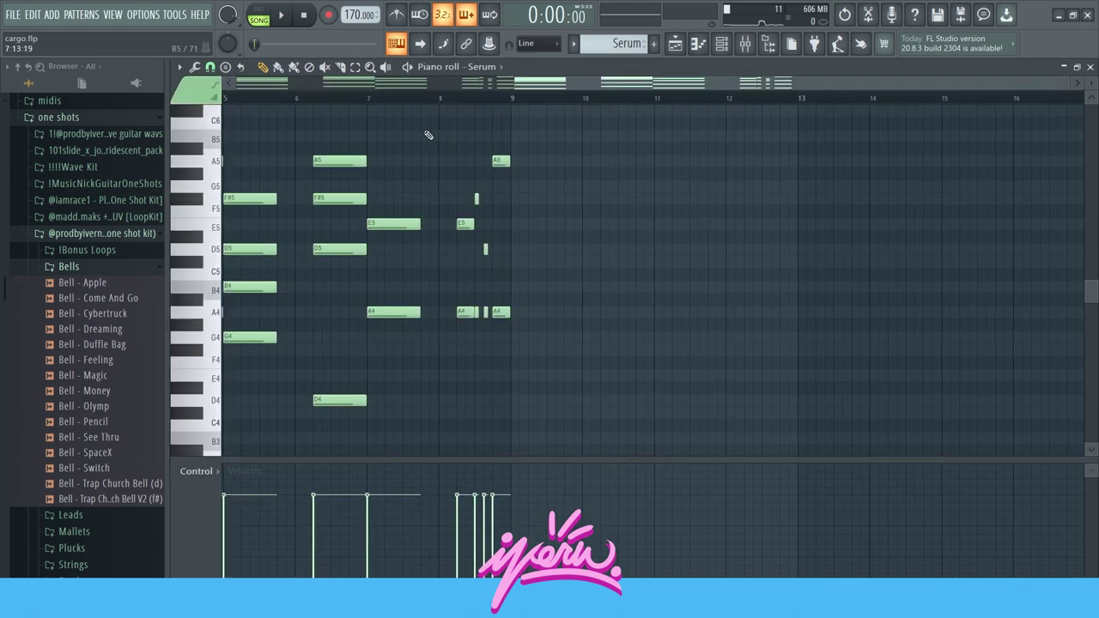
{"action": "left_click", "coordinate": [722, 43]}
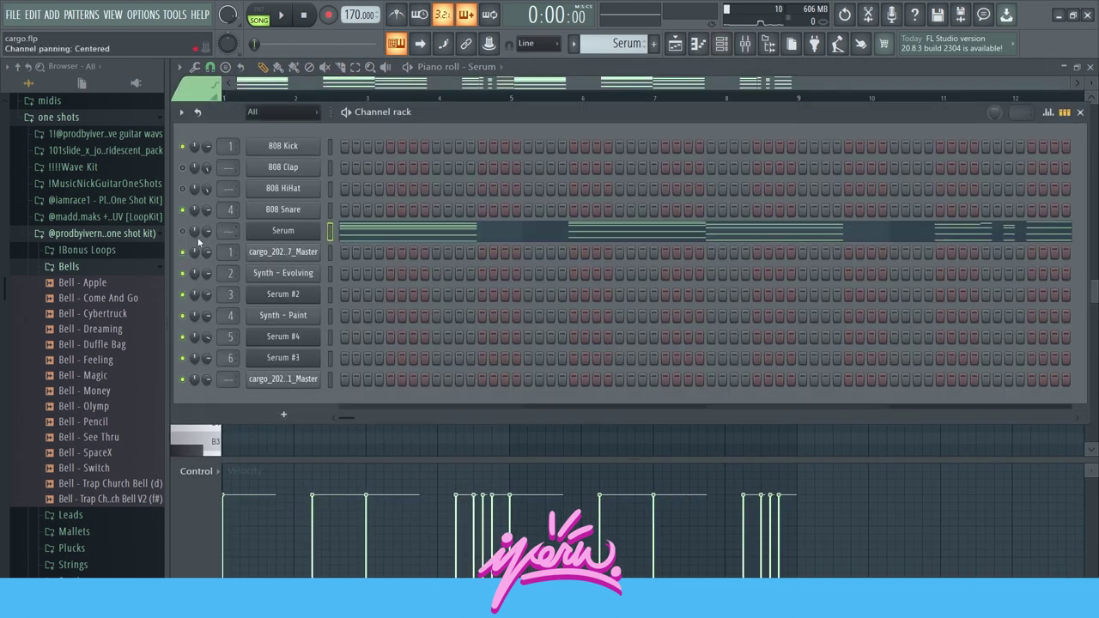
{"action": "left_click", "coordinate": [633, 101]}
{"action": "key", "text": "space"}
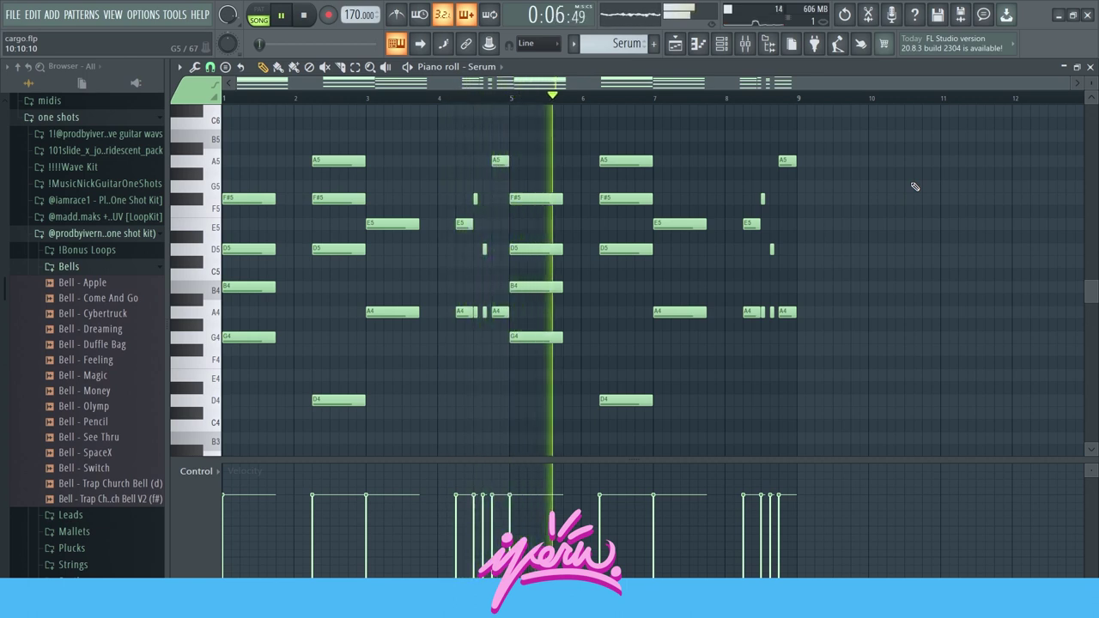
{"action": "key", "text": "space"}
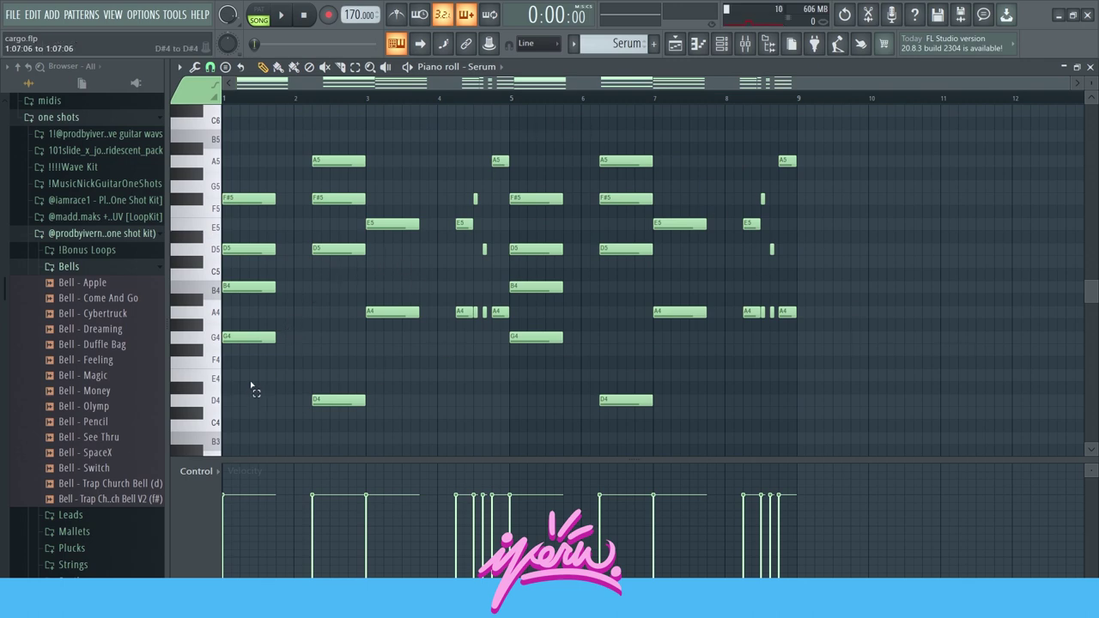
- Marquee-select the chord notes in bars 1, 2, 3, 5, 6 and 7, then all notes in bars 5–9
{"action": "left_click_drag", "start_coordinate": [255, 391], "coordinate": [252, 187]}
{"action": "left_click_drag", "start_coordinate": [337, 322], "coordinate": [346, 155]}
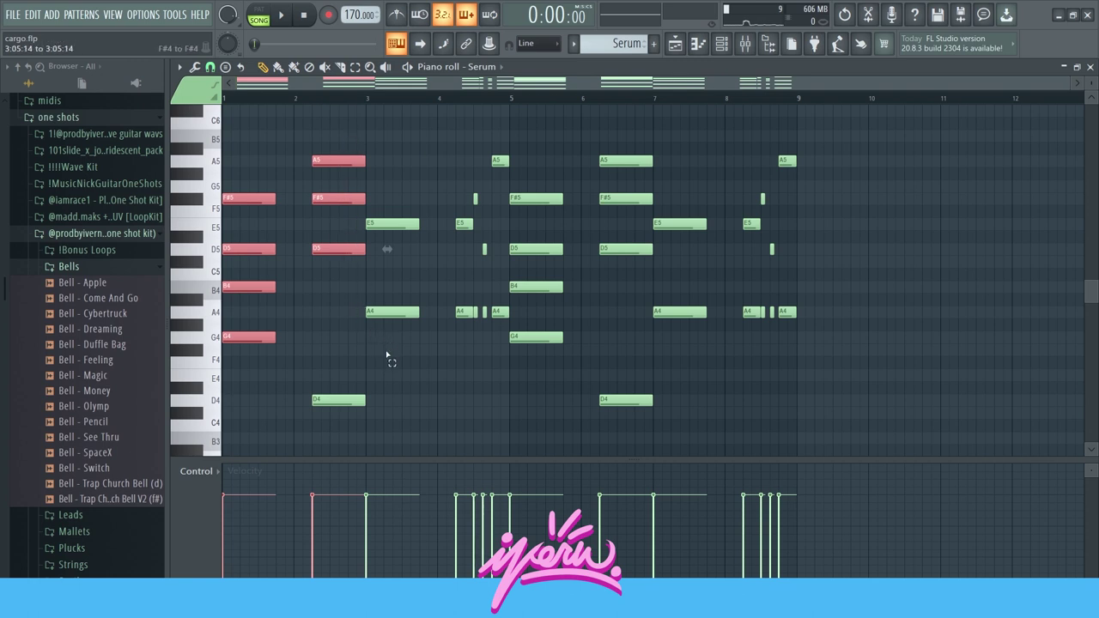
{"action": "left_click_drag", "start_coordinate": [386, 355], "coordinate": [395, 163]}
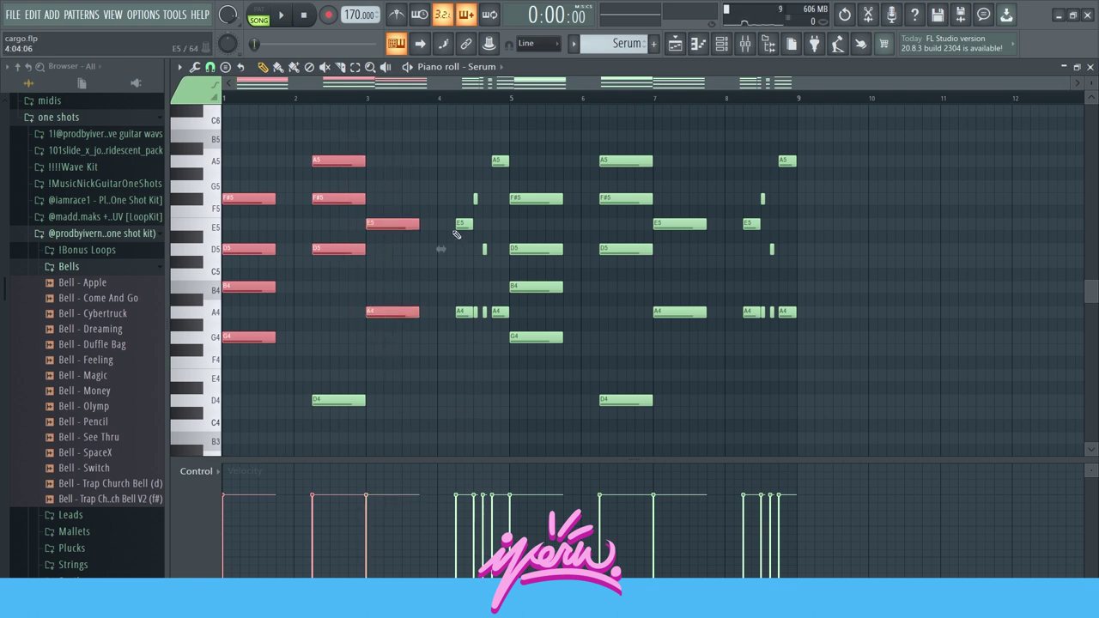
{"action": "left_click_drag", "start_coordinate": [527, 382], "coordinate": [545, 150]}
{"action": "left_click_drag", "start_coordinate": [627, 274], "coordinate": [628, 103]}
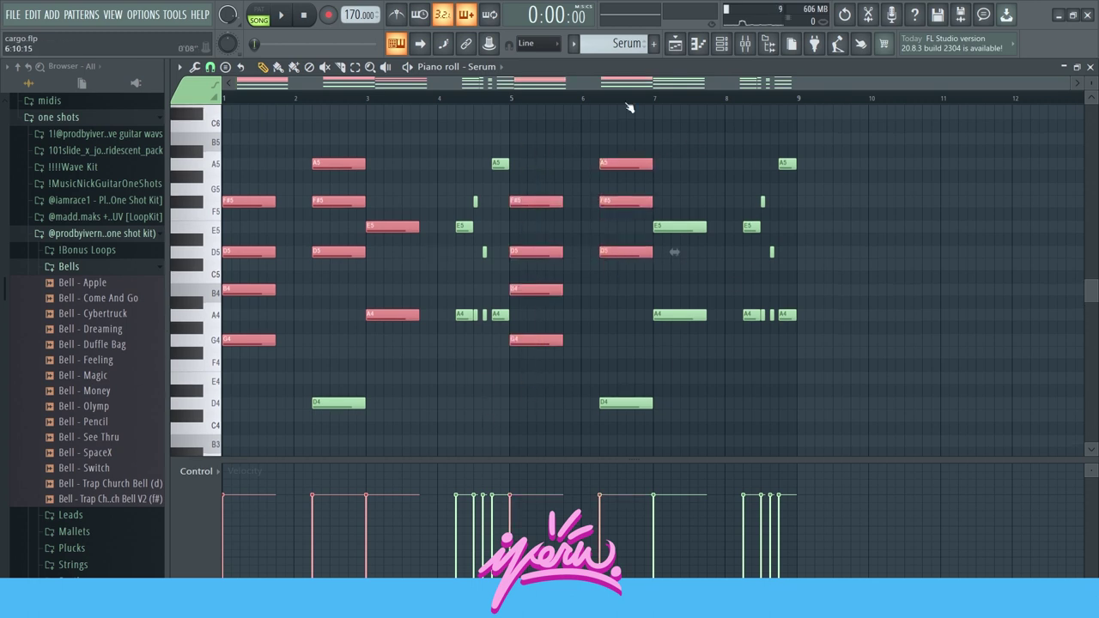
{"action": "left_click_drag", "start_coordinate": [684, 359], "coordinate": [706, 215]}
{"action": "left_click_drag", "start_coordinate": [878, 139], "coordinate": [504, 355]}
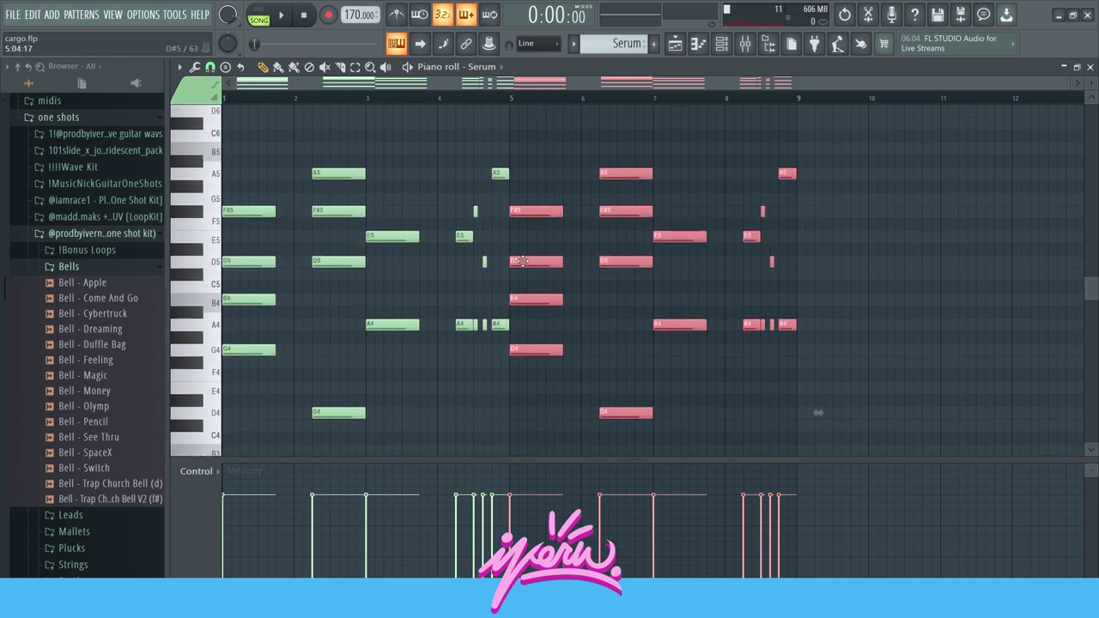
{"action": "scroll", "coordinate": [425, 306], "scroll_direction": "down", "scroll_amount": 3}
{"action": "left_click", "coordinate": [372, 306]}
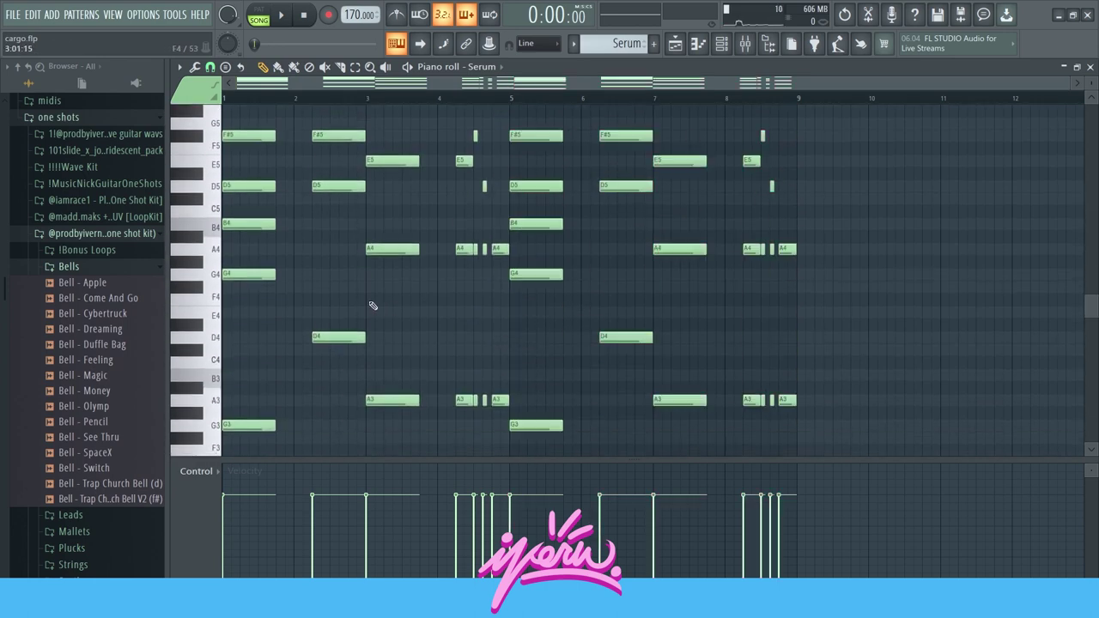
{"action": "scroll", "coordinate": [228, 373], "scroll_direction": "up", "scroll_amount": 7}
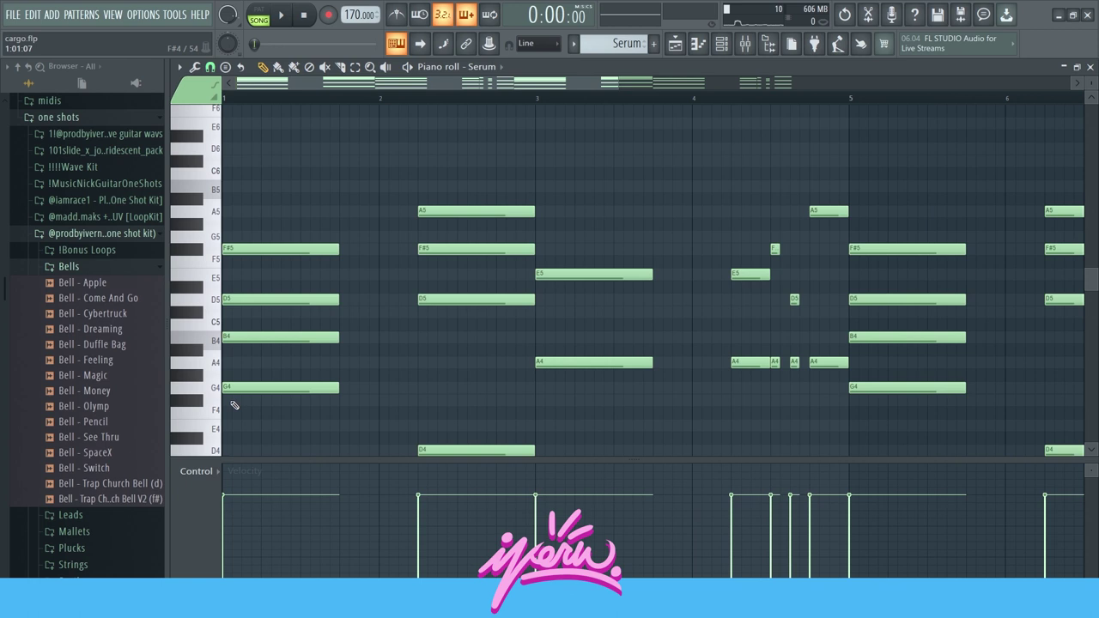
{"action": "scroll", "coordinate": [242, 306], "scroll_direction": "down", "scroll_amount": 1}
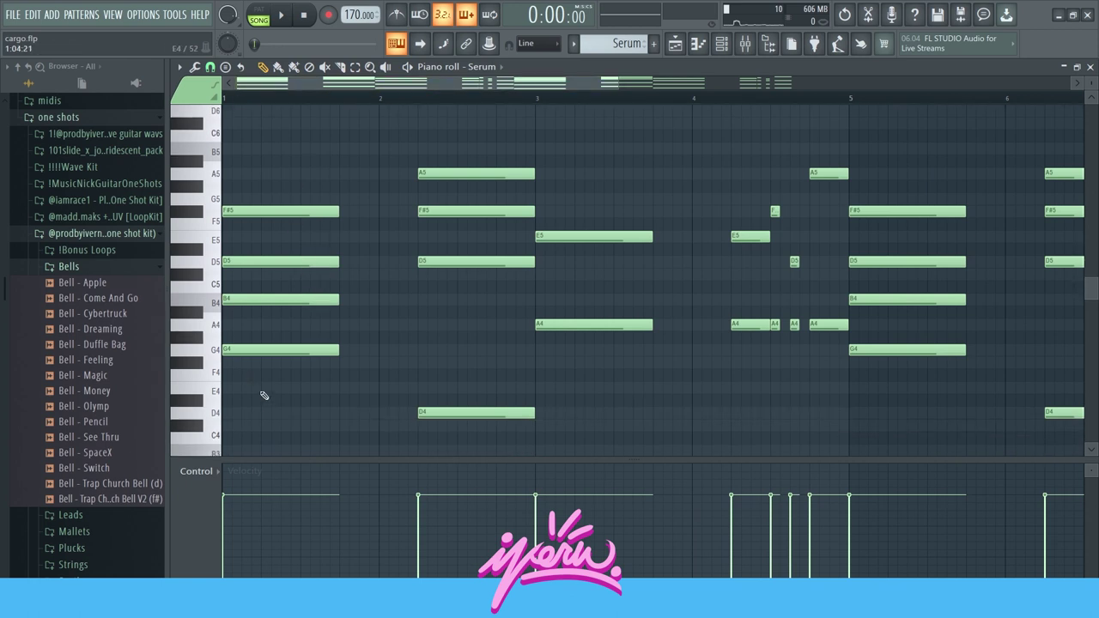
{"action": "left_click_drag", "start_coordinate": [264, 395], "coordinate": [273, 246]}
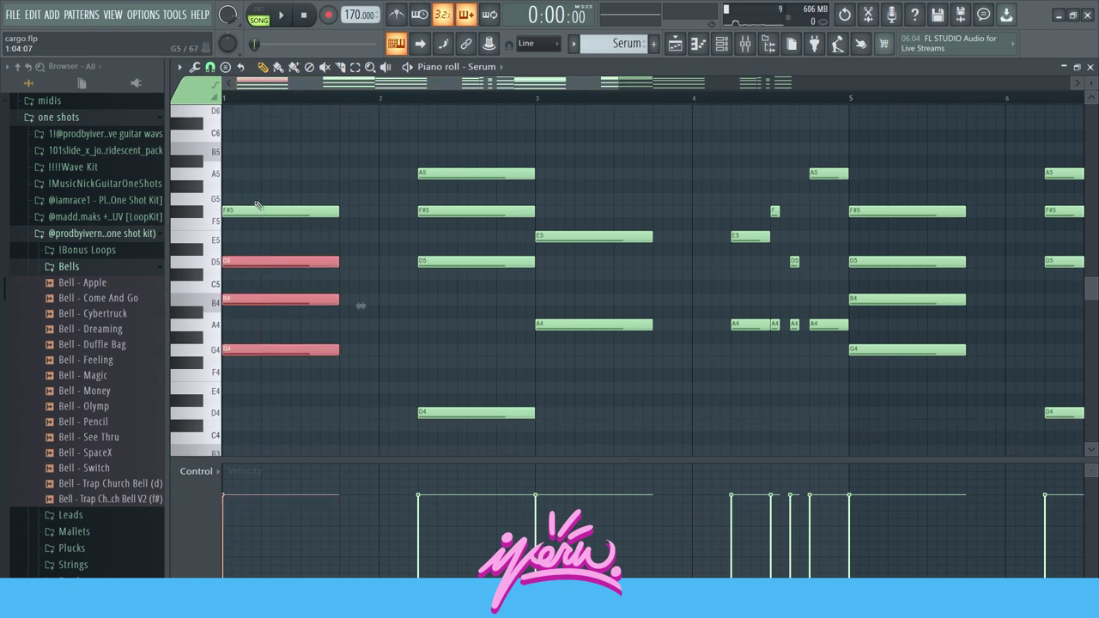
{"action": "left_click", "coordinate": [251, 218]}
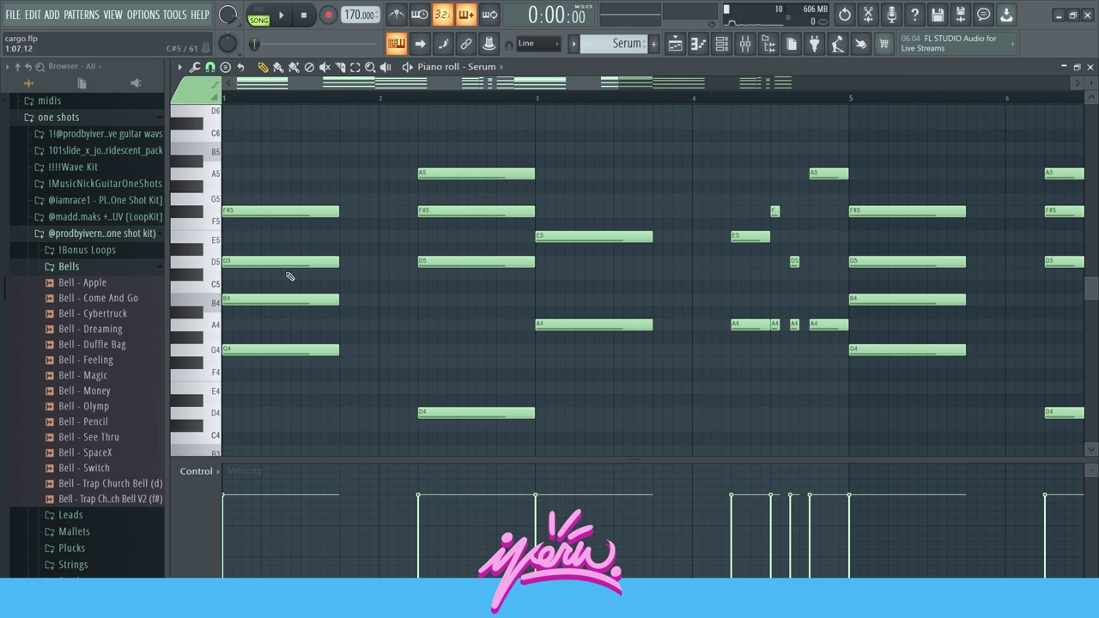
{"action": "scroll", "coordinate": [416, 328], "scroll_direction": "up", "scroll_amount": 1}
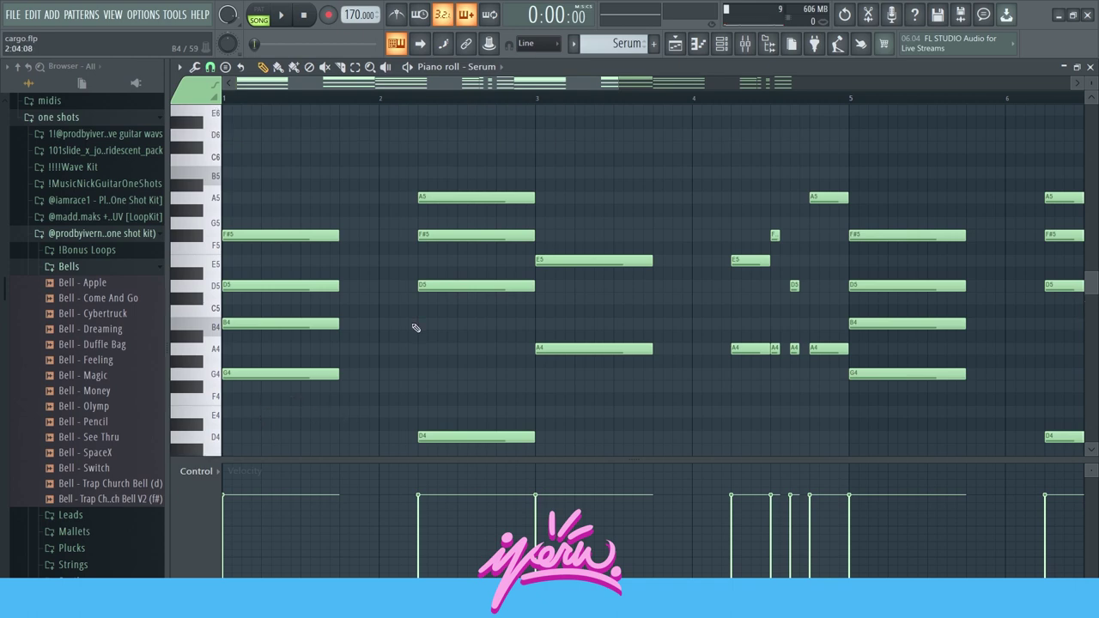
{"action": "left_click_drag", "start_coordinate": [481, 341], "coordinate": [486, 162]}
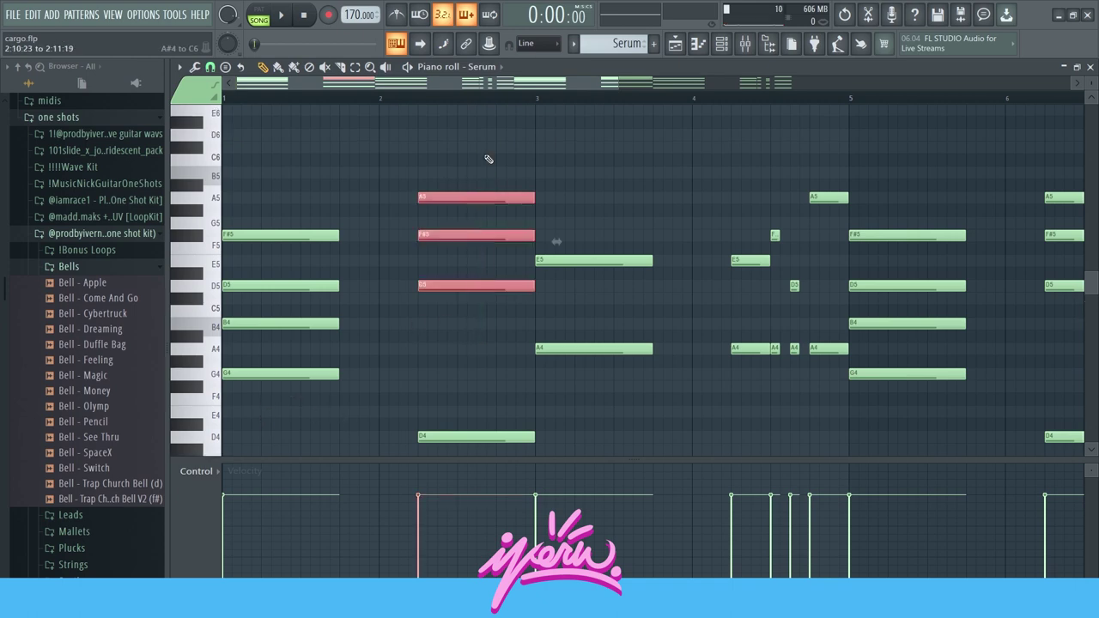
{"action": "left_click", "coordinate": [415, 312]}
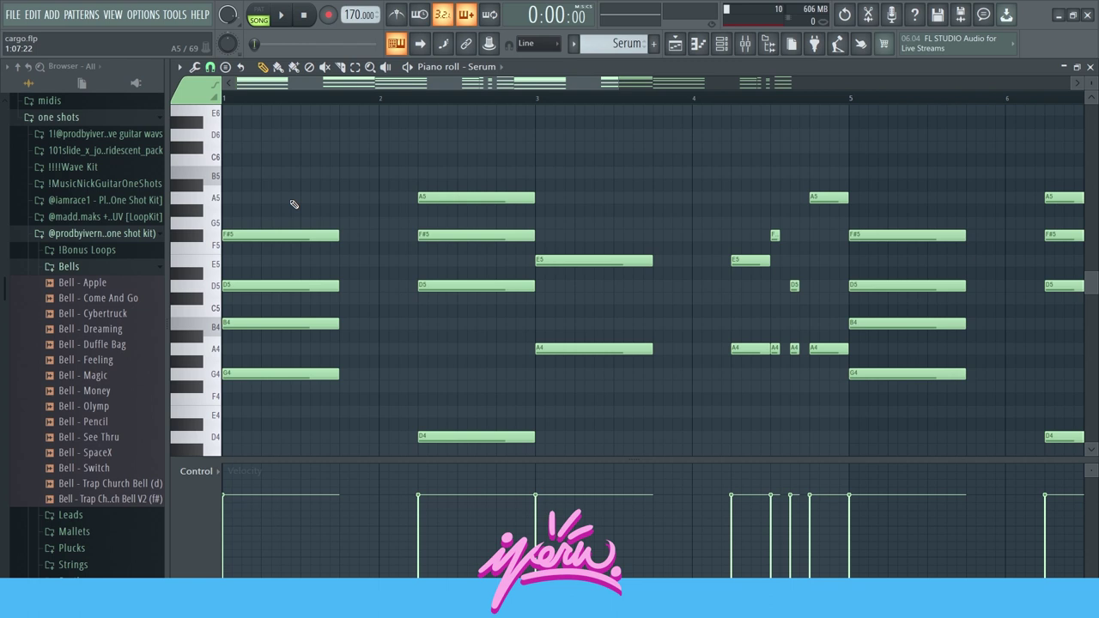
{"action": "left_click_drag", "start_coordinate": [289, 210], "coordinate": [266, 399]}
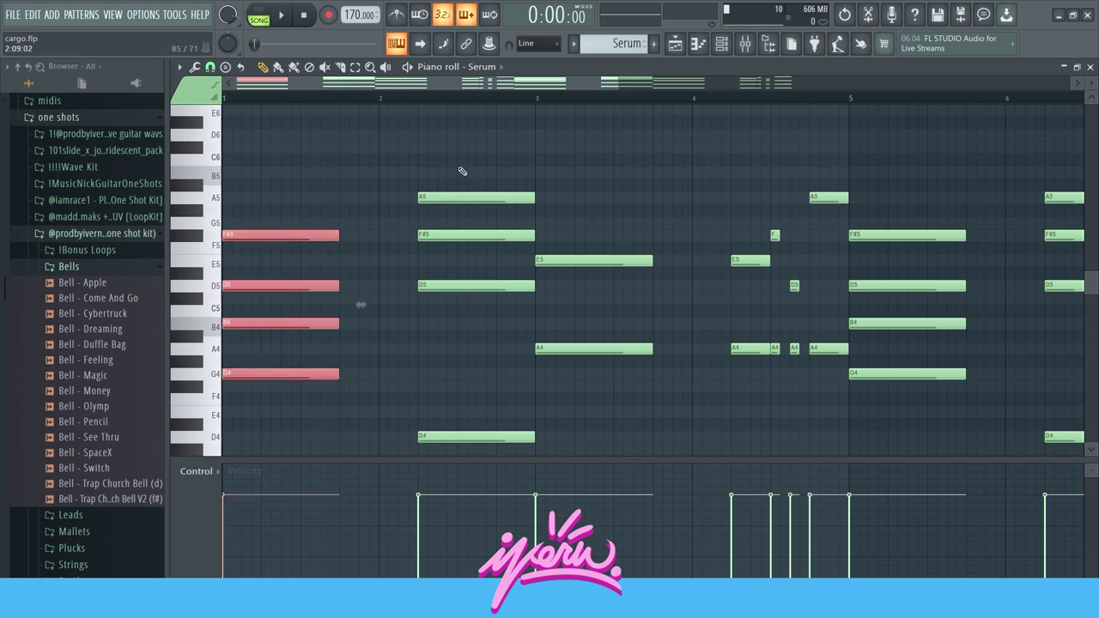
{"action": "left_click_drag", "start_coordinate": [462, 172], "coordinate": [458, 320]}
{"action": "left_click", "coordinate": [435, 340]}
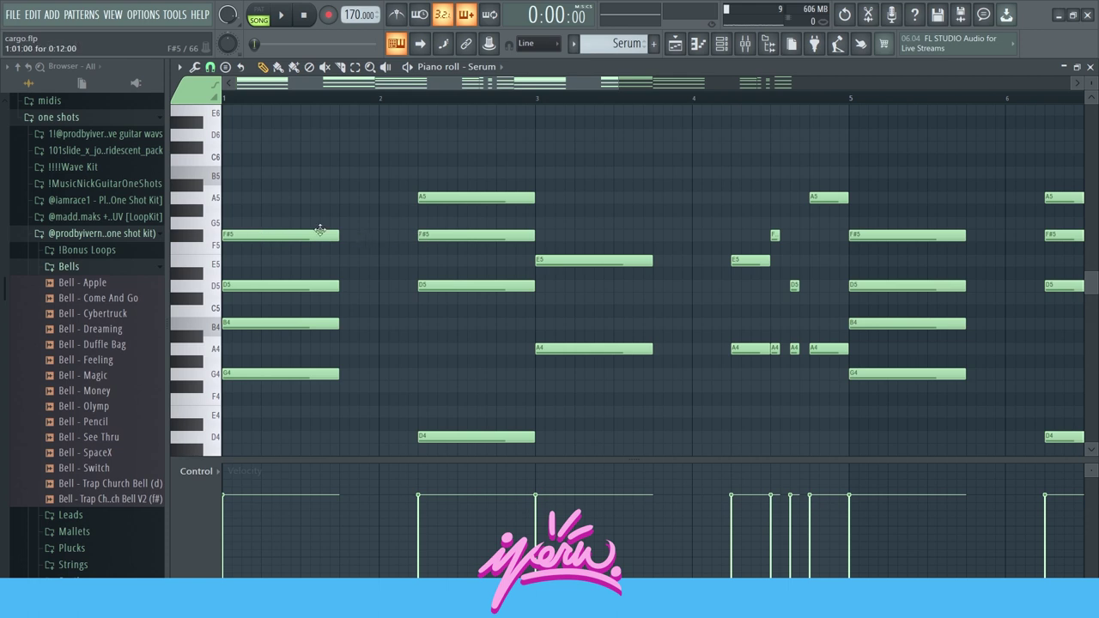
{"action": "left_click", "coordinate": [258, 285]}
{"action": "left_click", "coordinate": [427, 285], "text": "shift"}
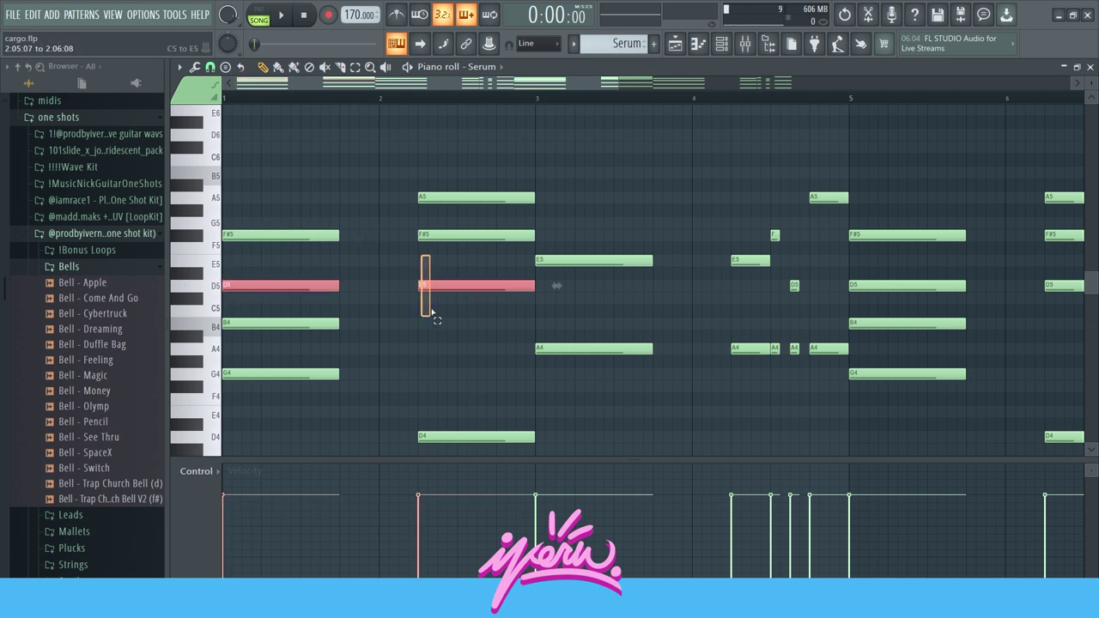
{"action": "left_click", "coordinate": [246, 235], "text": "shift"}
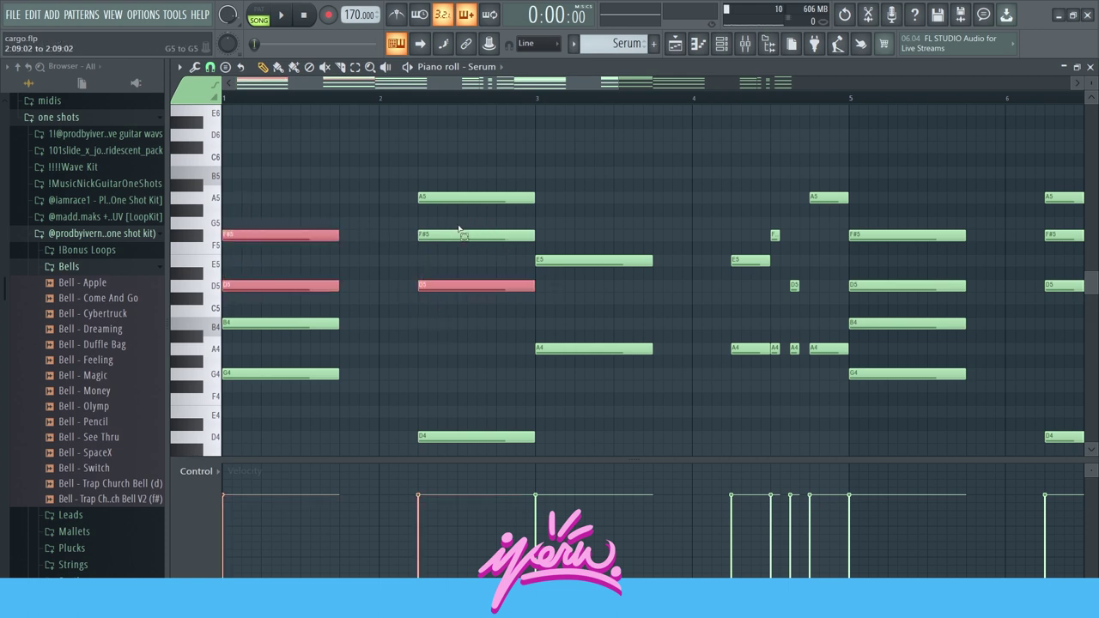
{"action": "left_click", "coordinate": [460, 234], "text": "shift"}
{"action": "left_click_drag", "start_coordinate": [439, 169], "coordinate": [467, 332]}
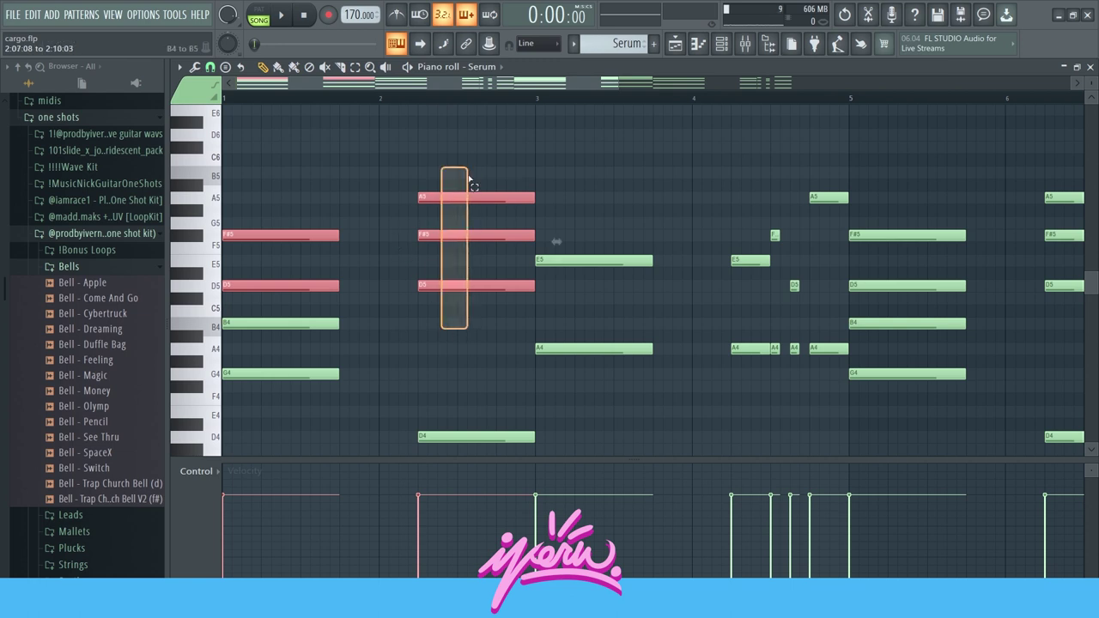
{"action": "left_click", "coordinate": [346, 235]}
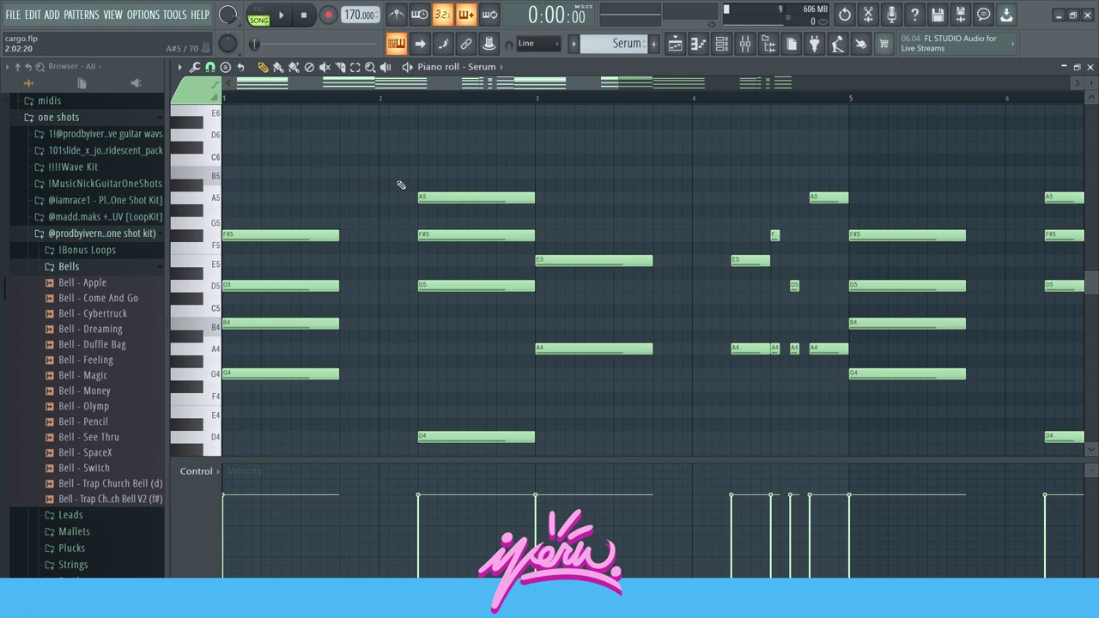
{"action": "left_click_drag", "start_coordinate": [310, 218], "coordinate": [297, 305]}
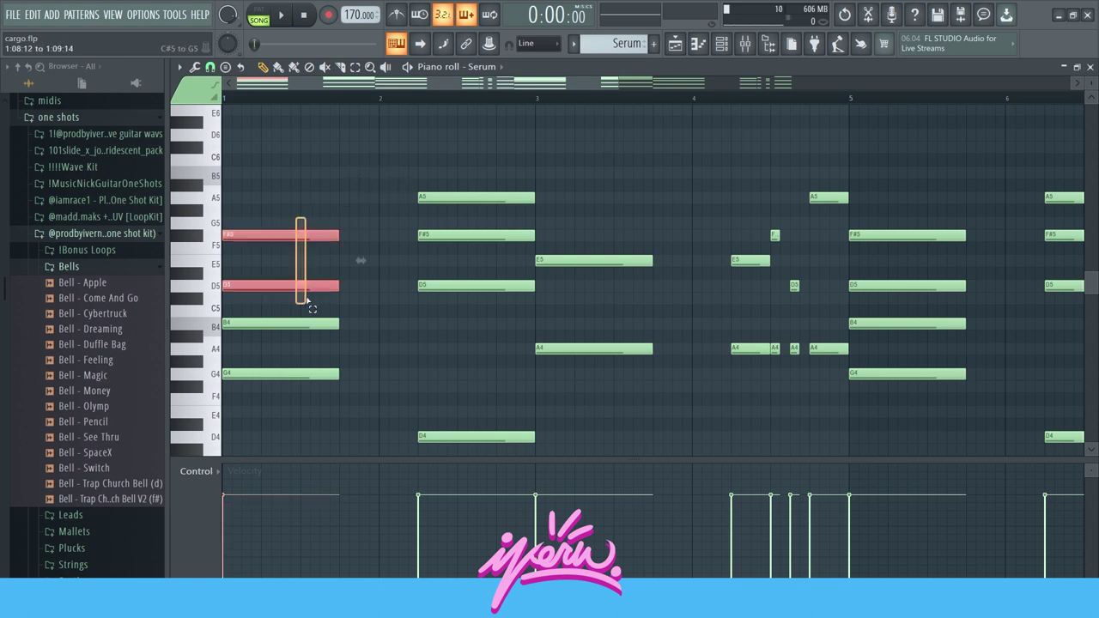
{"action": "left_click_drag", "start_coordinate": [465, 220], "coordinate": [451, 316]}
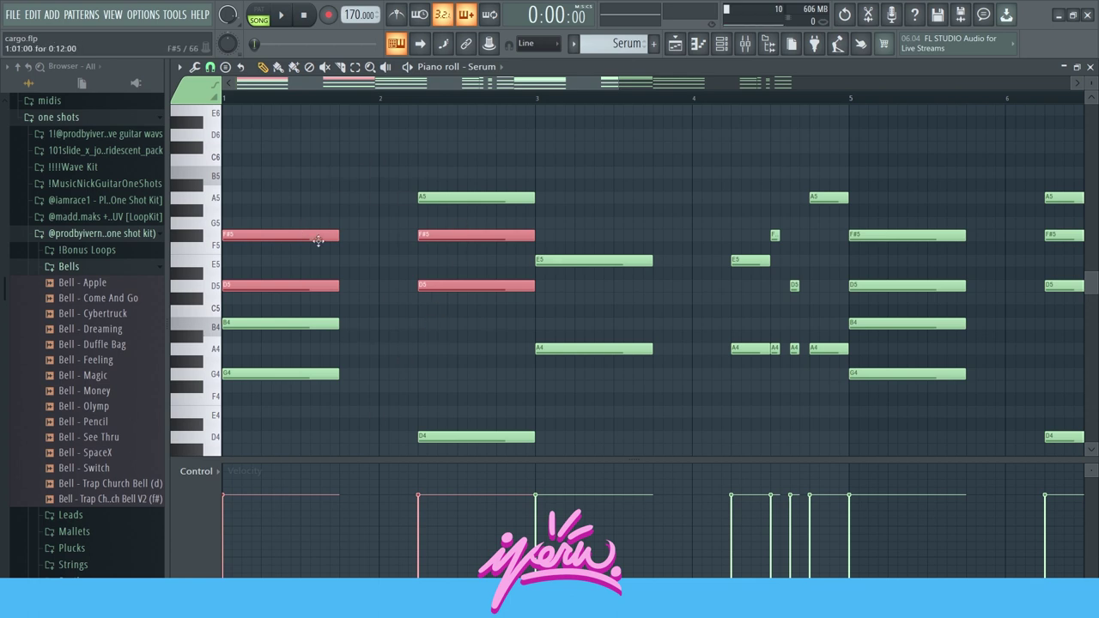
{"action": "key", "text": "ctrl+d"}
{"action": "scroll", "coordinate": [678, 227], "scroll_direction": "down", "scroll_amount": 1}
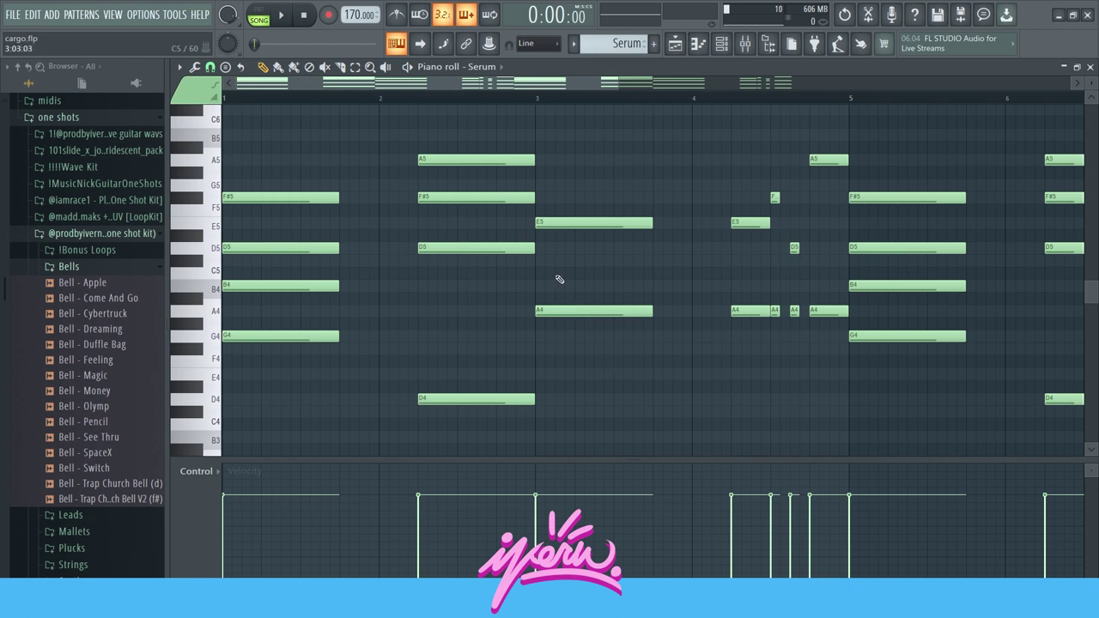
{"action": "left_click_drag", "start_coordinate": [573, 357], "coordinate": [565, 182]}
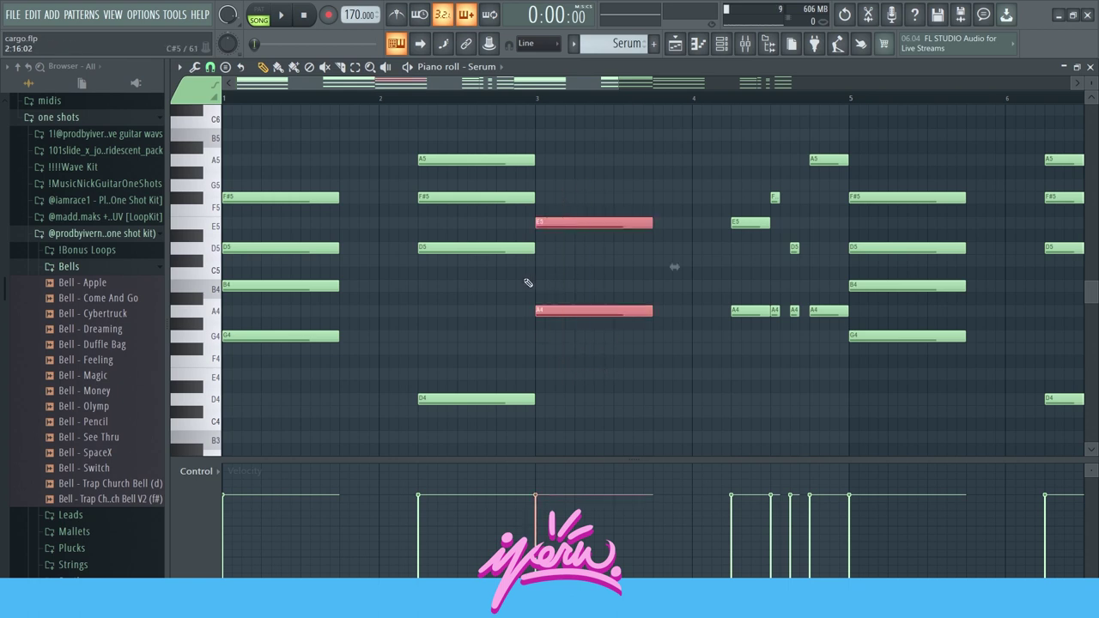
{"action": "left_click", "coordinate": [565, 278]}
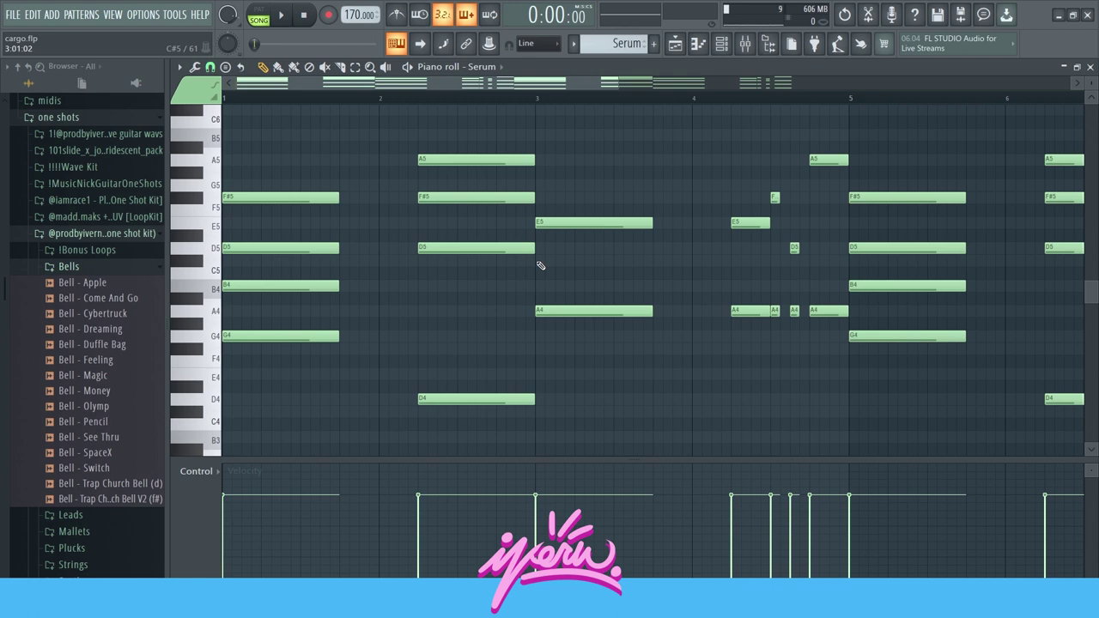
{"action": "scroll", "coordinate": [569, 246], "scroll_direction": "down", "scroll_amount": 3}
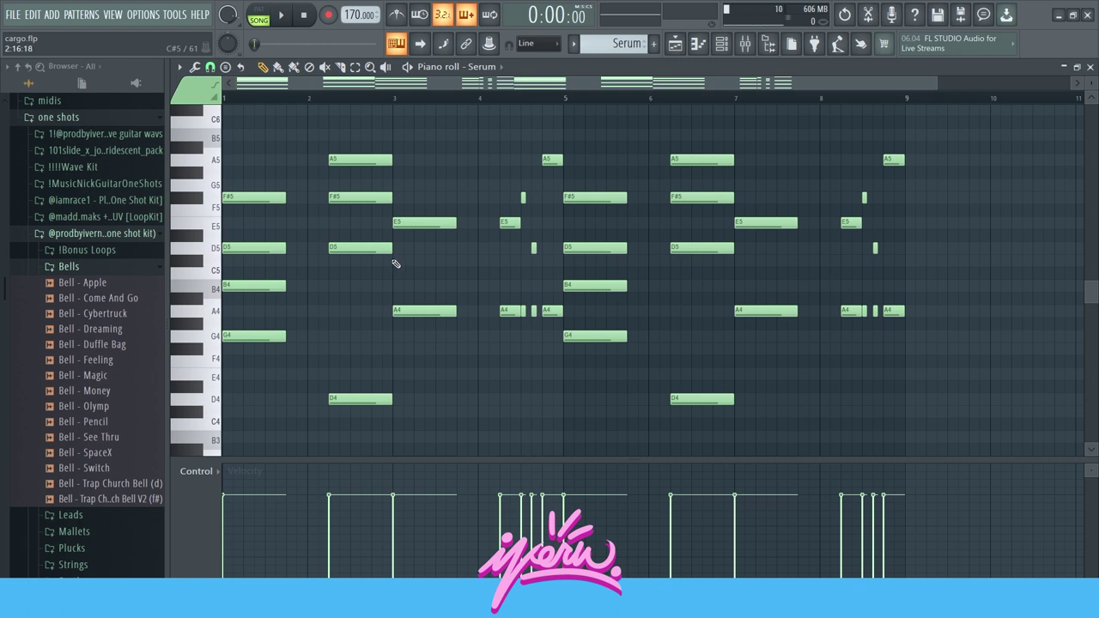
- Delete the eight fill notes between bars 4 and 5
{"action": "left_click_drag", "start_coordinate": [424, 181], "coordinate": [453, 363]}
{"action": "left_click", "coordinate": [485, 385]}
{"action": "left_click_drag", "start_coordinate": [497, 150], "coordinate": [555, 369]}
{"action": "left_click", "coordinate": [484, 272]}
{"action": "scroll", "coordinate": [560, 247], "scroll_direction": "up", "scroll_amount": 2}
{"action": "left_click_drag", "start_coordinate": [544, 135], "coordinate": [630, 369]}
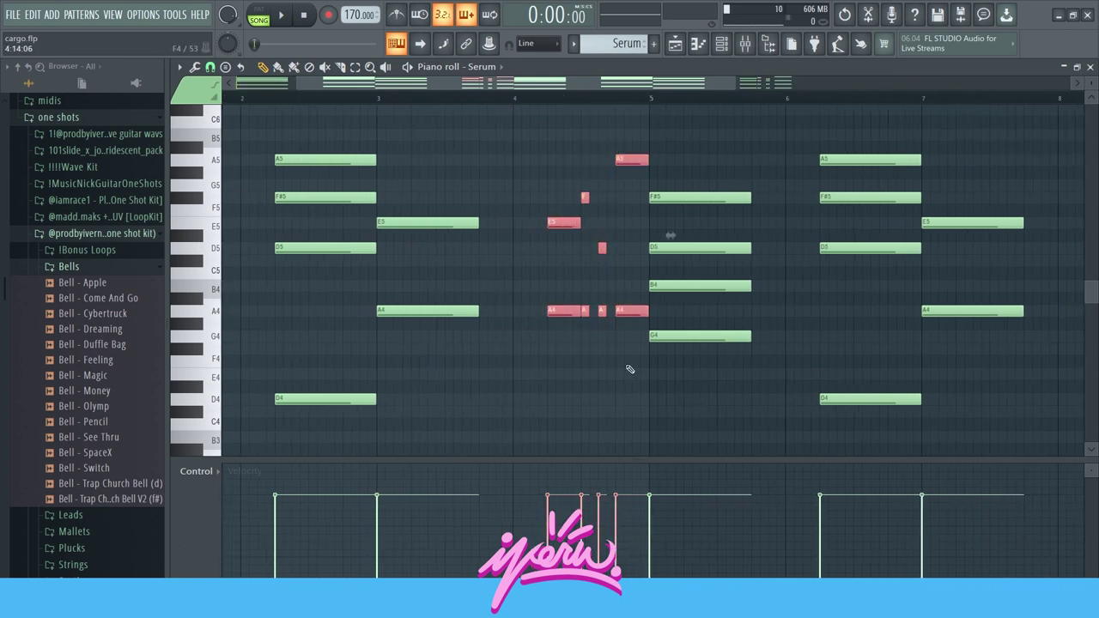
{"action": "key", "text": "Delete"}
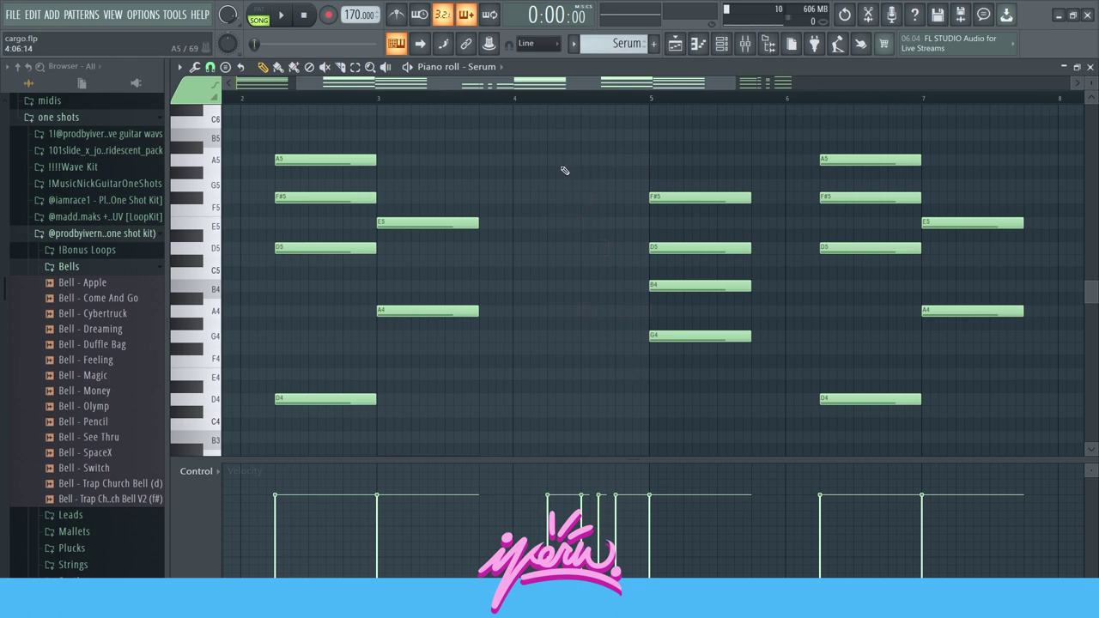
- Copy the bar-3 E5/A4 pair into bar 4, shorten it, and raise a small E5 to G5
{"action": "left_click_drag", "start_coordinate": [564, 170], "coordinate": [418, 373]}
{"action": "left_click_drag", "start_coordinate": [392, 310], "coordinate": [562, 310]}
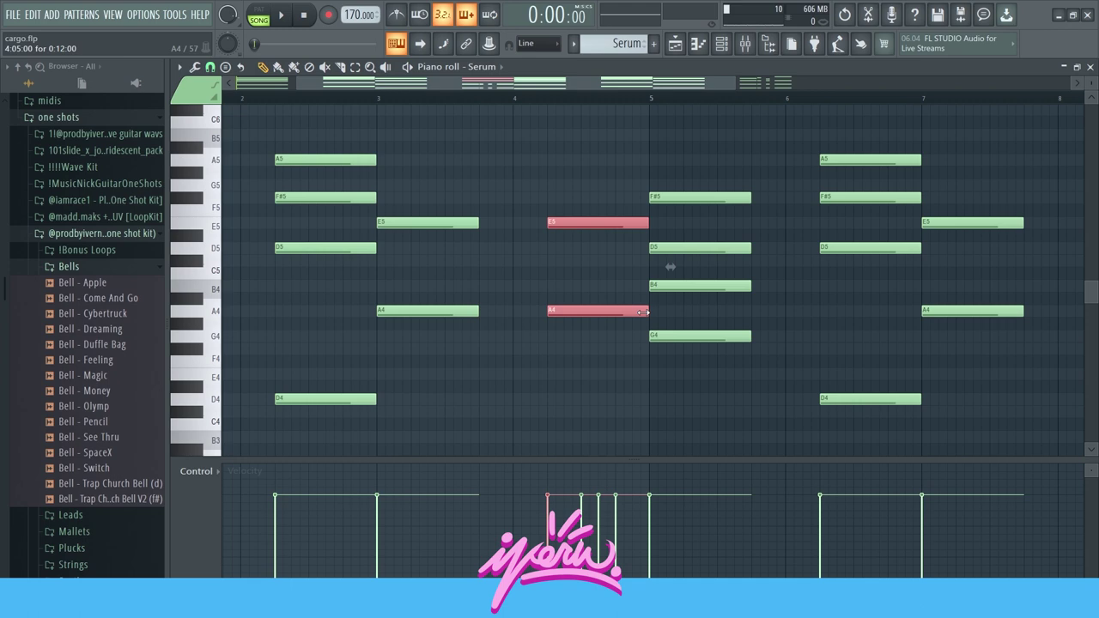
{"action": "mouse_move", "coordinate": [641, 314]}
{"action": "left_mouse_down"}
{"action": "mouse_move", "coordinate": [579, 314]}
{"action": "mouse_move", "coordinate": [595, 307]}
{"action": "mouse_move", "coordinate": [587, 303]}
{"action": "mouse_move", "coordinate": [589, 314]}
{"action": "mouse_move", "coordinate": [650, 311]}
{"action": "left_mouse_up"}
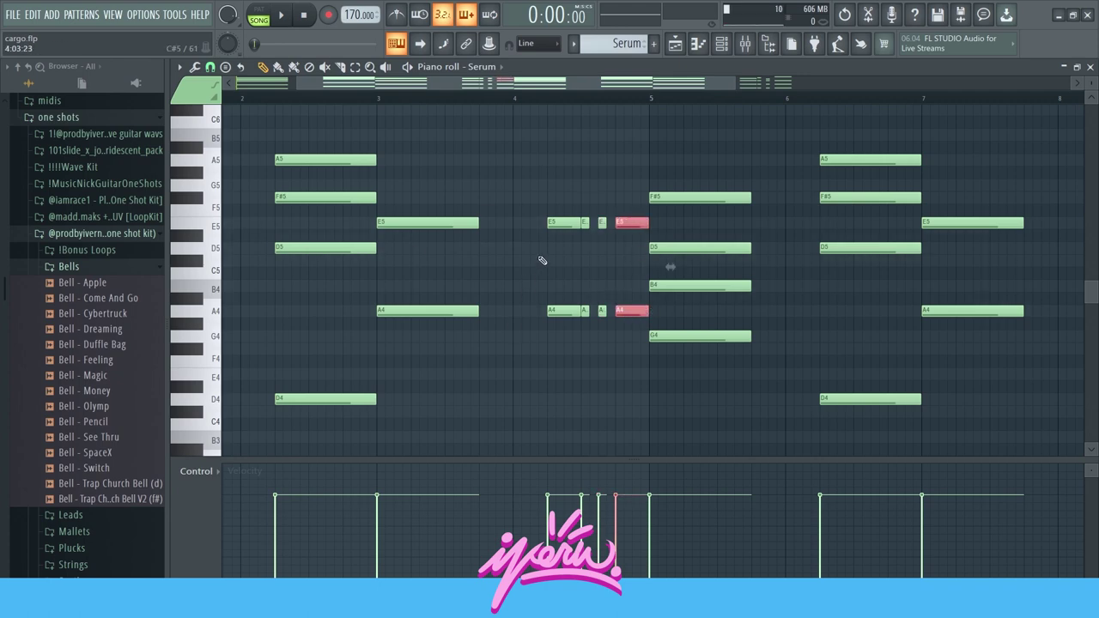
{"action": "left_click_drag", "start_coordinate": [585, 224], "coordinate": [585, 184]}
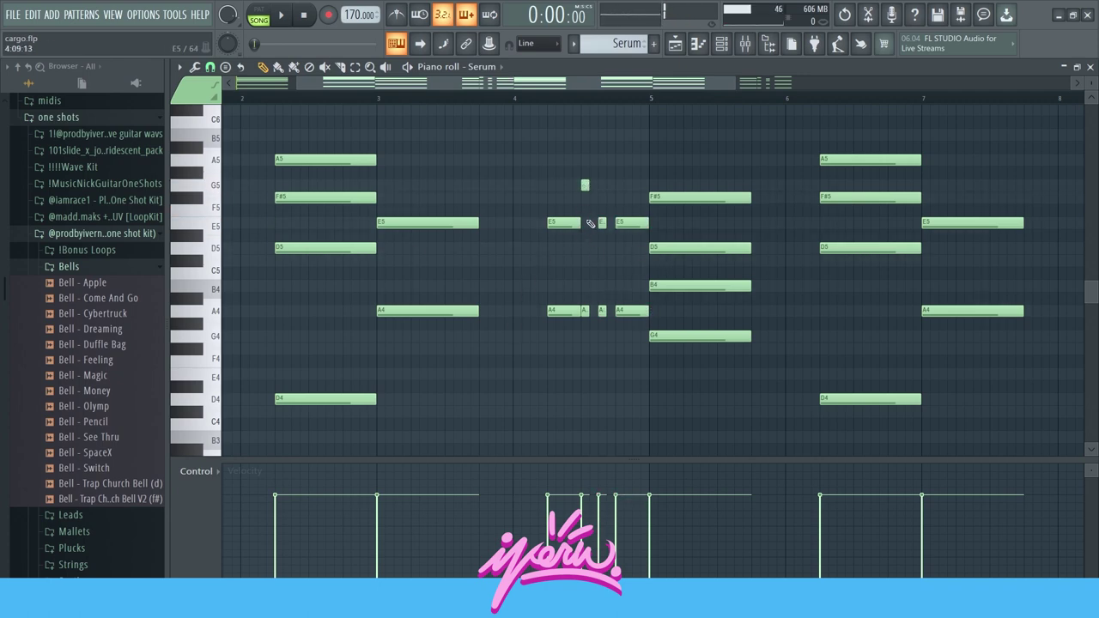
{"action": "left_click", "coordinate": [602, 223]}
- Undo the fill edits three times with Ctrl+Alt+Z to restore the original notes
{"action": "scroll", "coordinate": [514, 322], "scroll_direction": "down", "scroll_amount": 3}
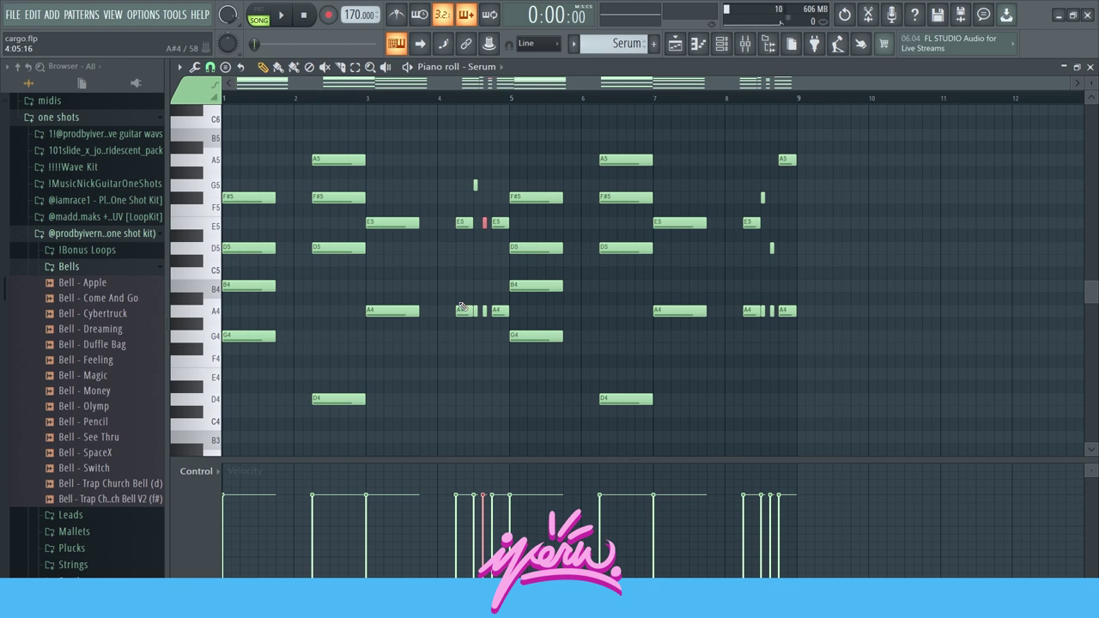
{"action": "key", "text": "ctrl+alt+z"}
{"action": "key", "text": "ctrl+alt+z"}
{"action": "key", "text": "ctrl+alt+z"}
{"action": "key", "text": "ctrl+alt+z"}
{"action": "key", "text": "ctrl+alt+z"}
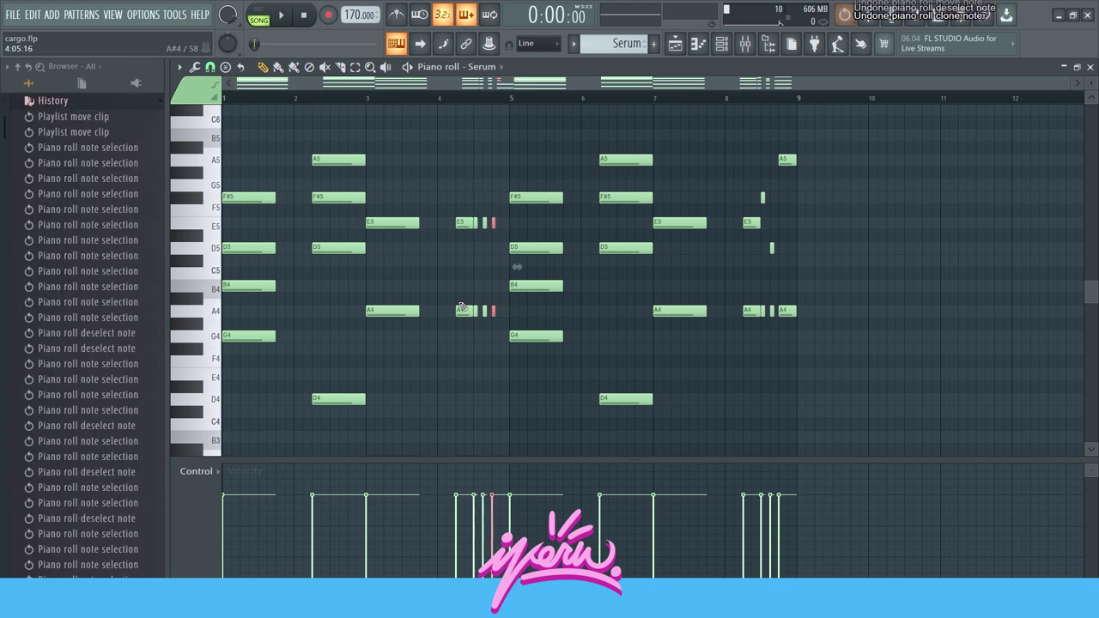
{"action": "key", "text": "ctrl+alt+z"}
{"action": "key", "text": "ctrl+alt+z"}
{"action": "key", "text": "ctrl+alt+z"}
{"action": "key", "text": "ctrl+alt+z"}
{"action": "key", "text": "ctrl+alt+z"}
{"action": "key", "text": "ctrl+alt+z"}
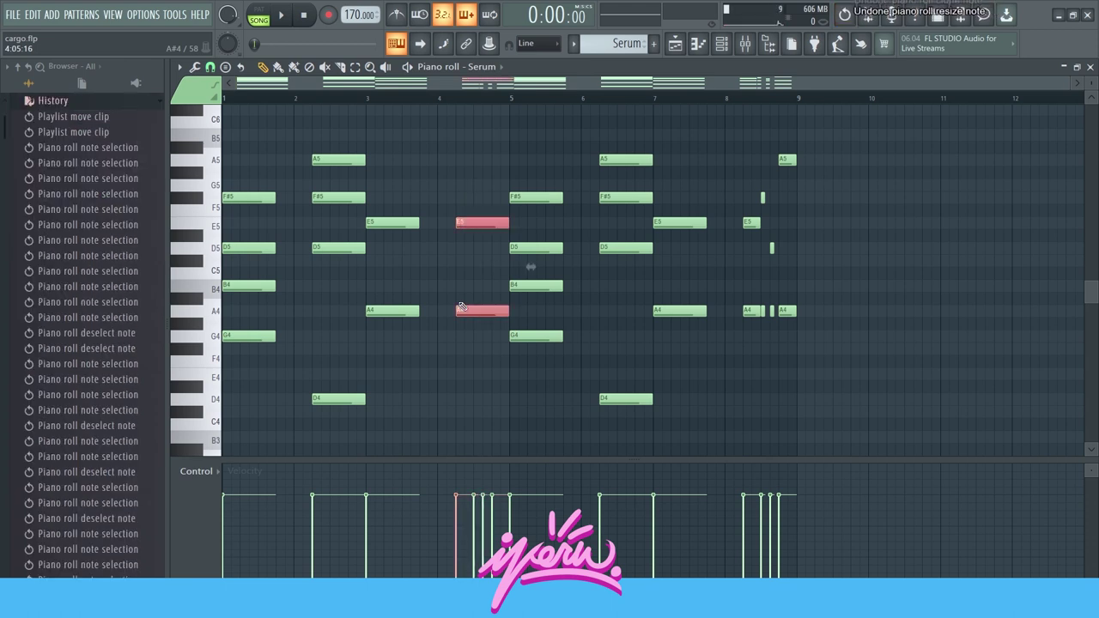
{"action": "key", "text": "ctrl+alt+z"}
{"action": "key", "text": "ctrl+alt+z"}
{"action": "key", "text": "ctrl+alt+z"}
{"action": "key", "text": "ctrl+alt+z"}
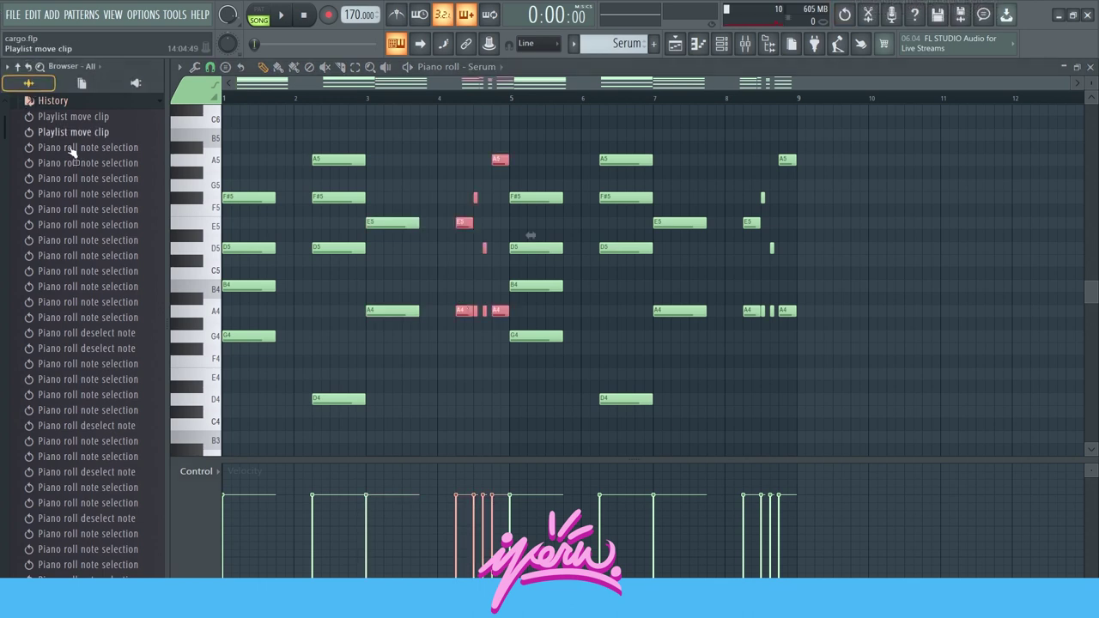
- Select the bar-1 G4, the bar-2 D4 and the A4 notes in bars 3–5
{"action": "scroll", "coordinate": [436, 322], "scroll_direction": "down", "scroll_amount": 3}
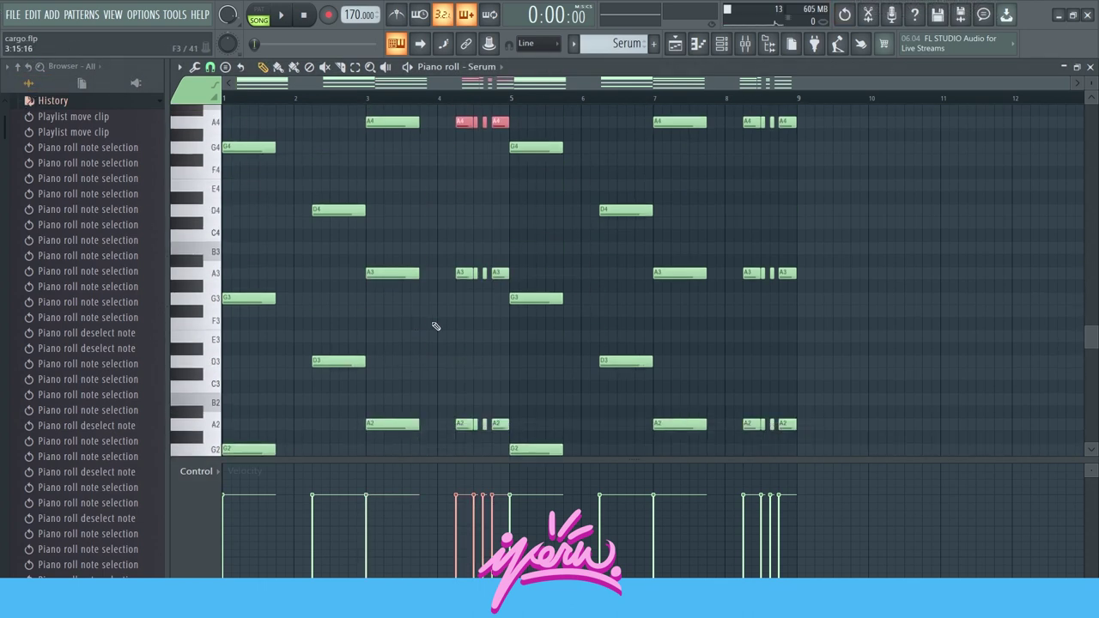
{"action": "scroll", "coordinate": [437, 321], "scroll_direction": "up", "scroll_amount": 4}
{"action": "scroll", "coordinate": [437, 321], "scroll_direction": "down", "scroll_amount": 4}
{"action": "scroll", "coordinate": [436, 326], "scroll_direction": "down", "scroll_amount": 4}
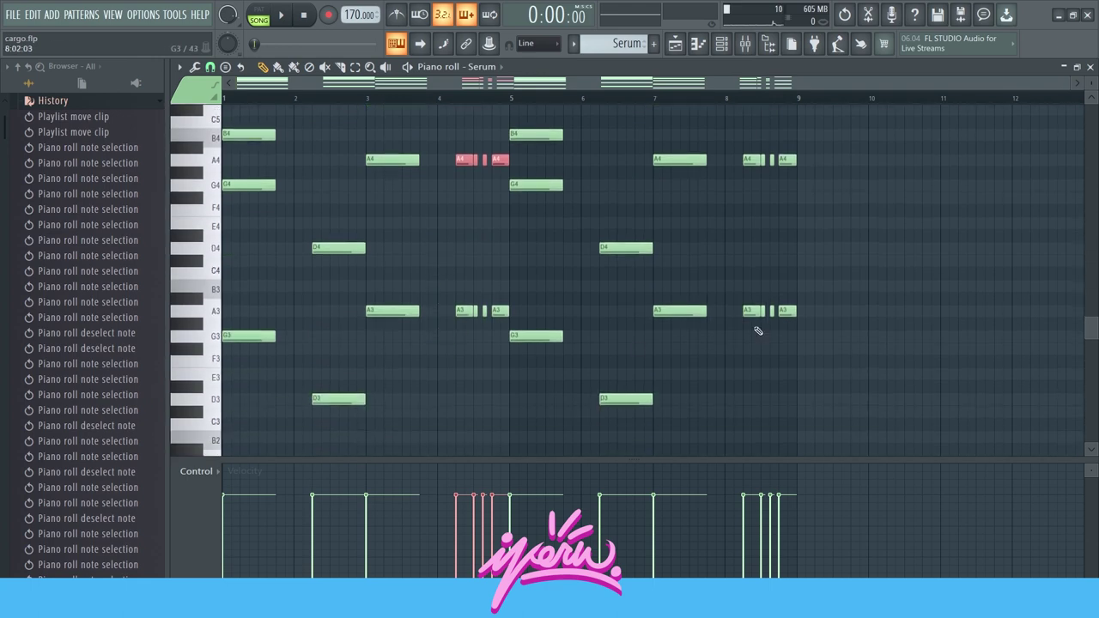
{"action": "scroll", "coordinate": [299, 320], "scroll_direction": "down", "scroll_amount": 1}
{"action": "scroll", "coordinate": [300, 320], "scroll_direction": "up", "scroll_amount": 6}
{"action": "left_click", "coordinate": [253, 222], "text": "ctrl+shift"}
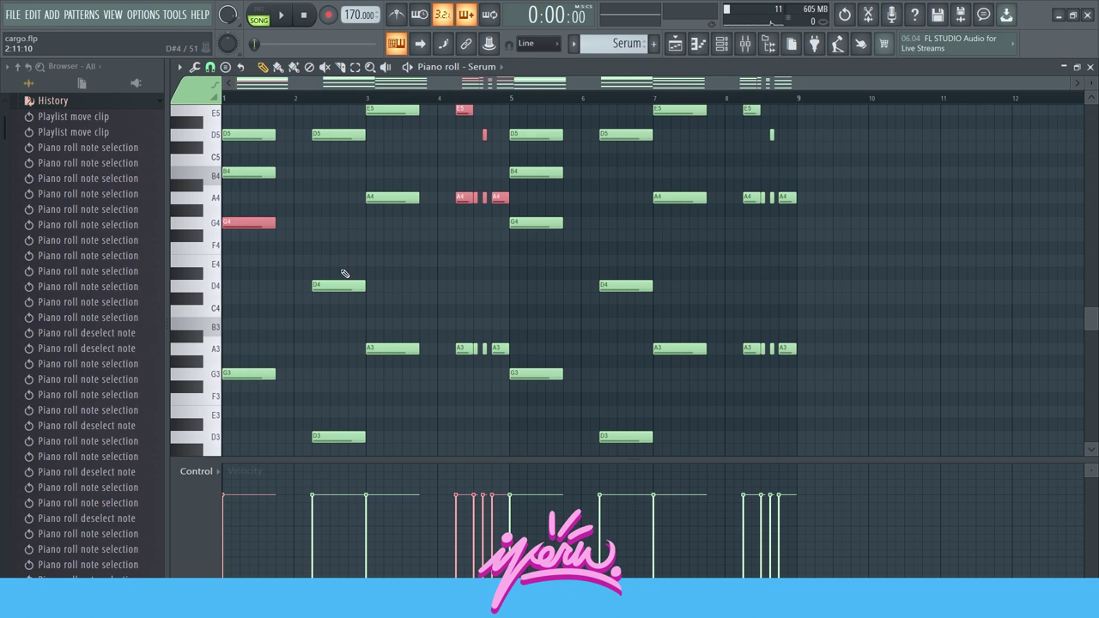
{"action": "left_click", "coordinate": [343, 285], "text": "ctrl+shift"}
{"action": "left_click", "coordinate": [397, 198], "text": "ctrl+shift"}
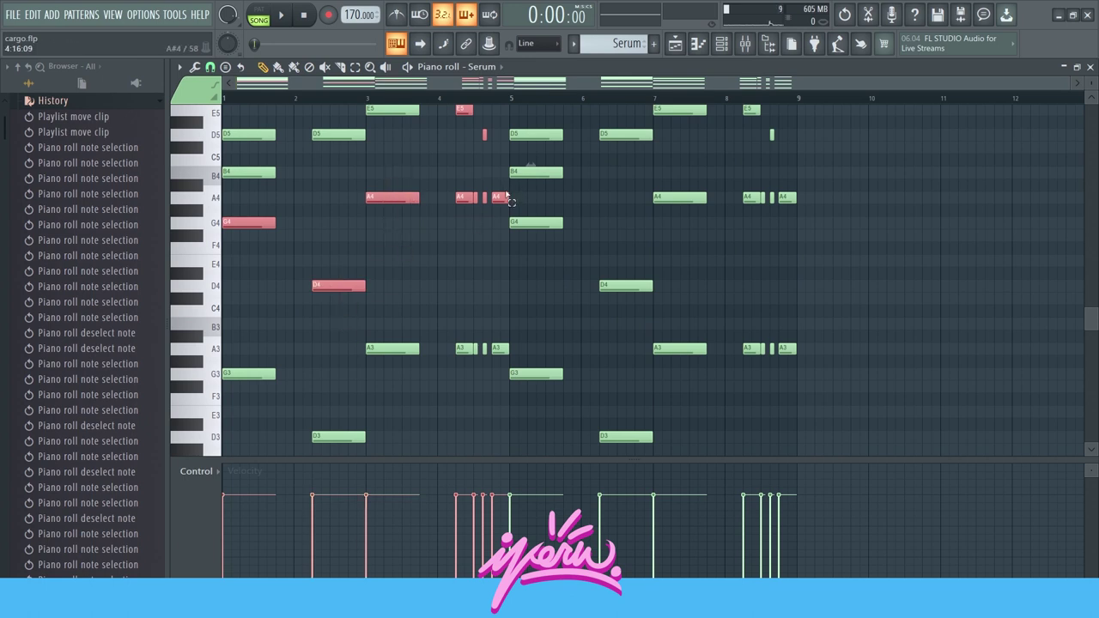
{"action": "left_click", "coordinate": [441, 221]}
{"action": "left_click_drag", "start_coordinate": [509, 185], "coordinate": [368, 230]}
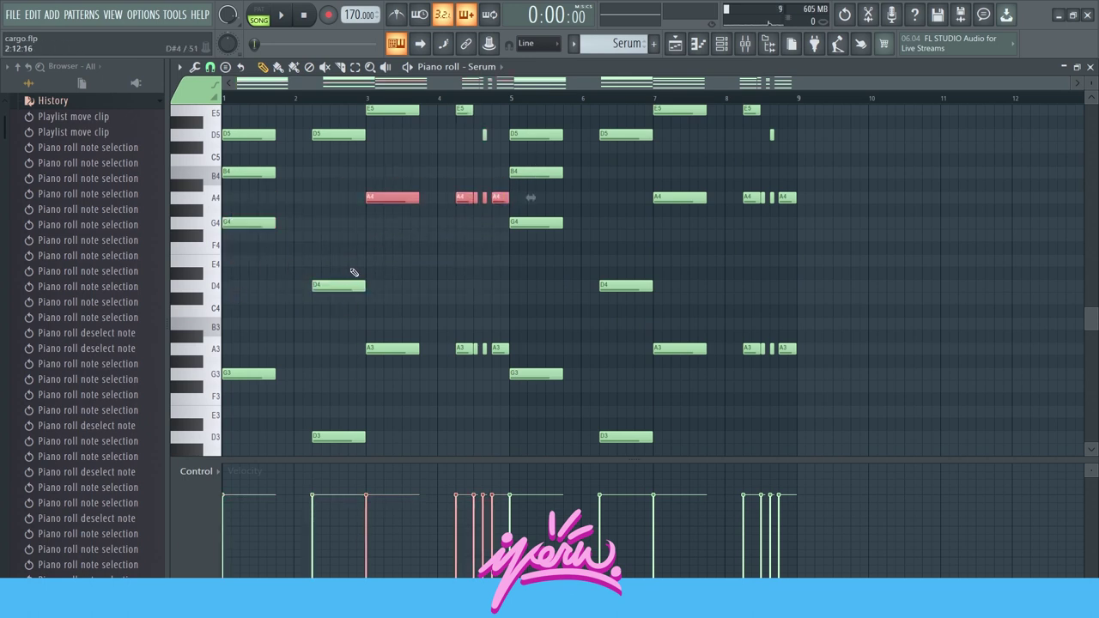
{"action": "left_click", "coordinate": [343, 285], "text": "ctrl+shift"}
{"action": "left_click", "coordinate": [258, 222], "text": "ctrl+shift"}
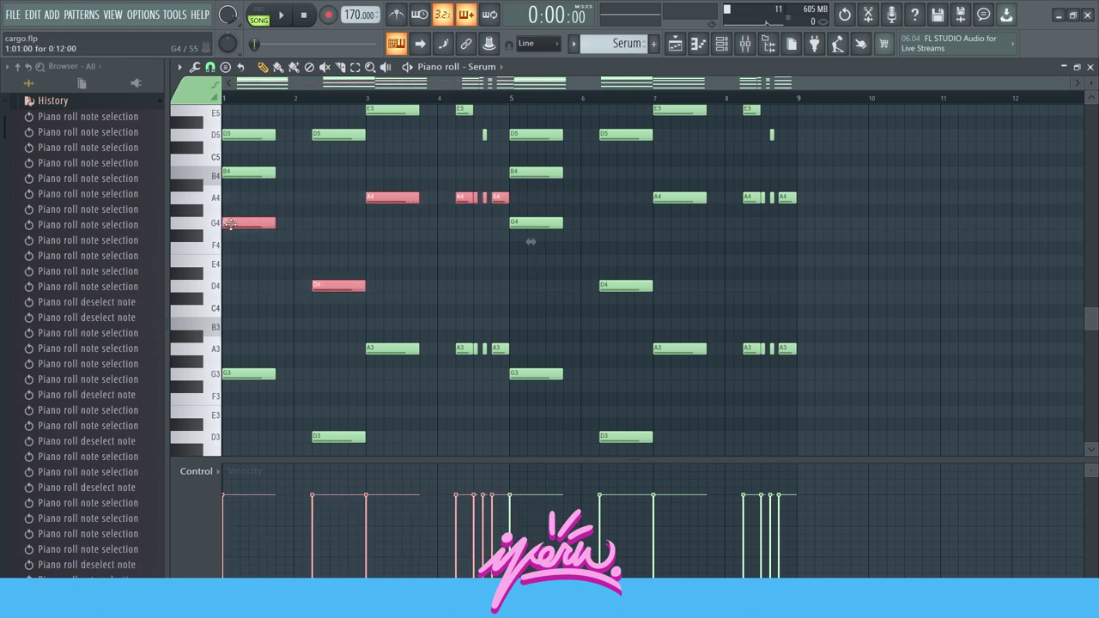
- Drop the selected notes two octaves lower, then deselect them
{"action": "key", "text": "ctrl+Down"}
{"action": "scroll", "coordinate": [390, 316], "scroll_direction": "down", "scroll_amount": 3}
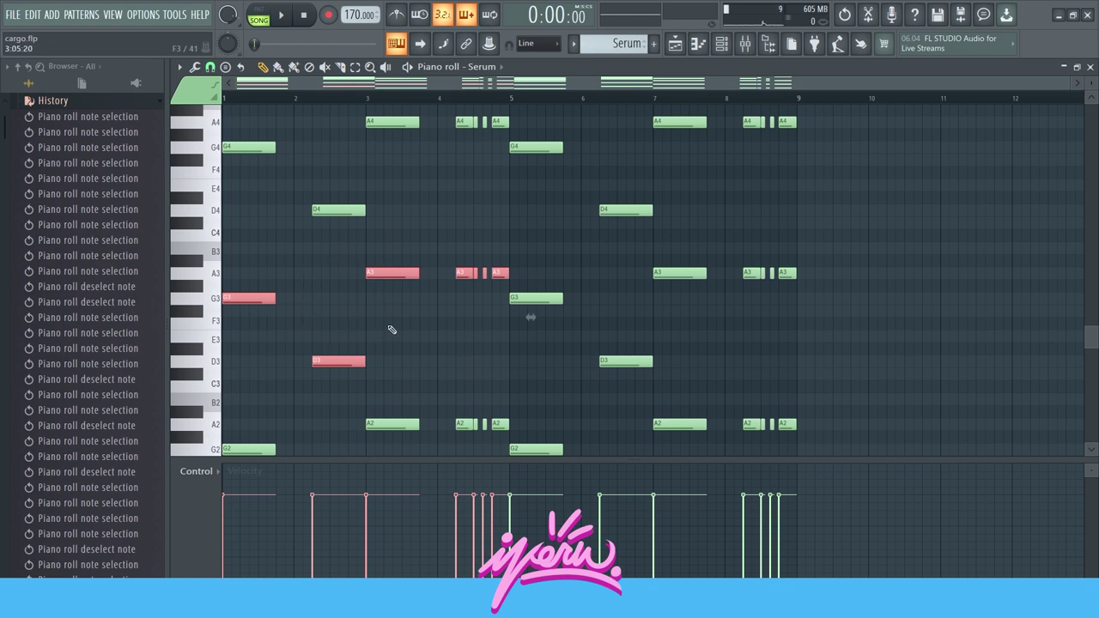
{"action": "key", "text": "ctrl+Down"}
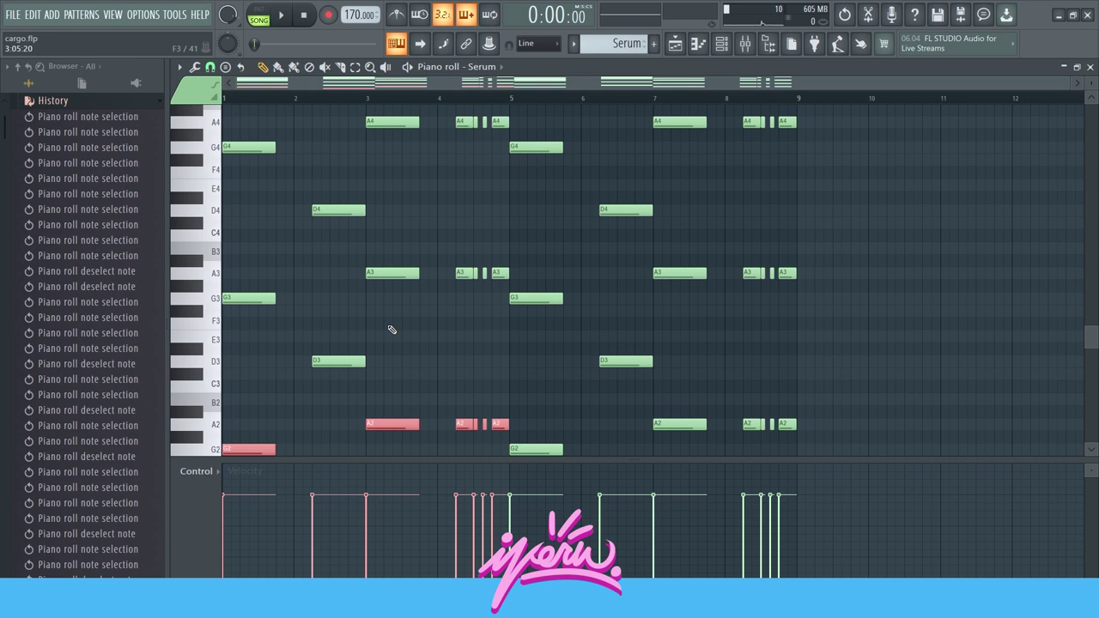
{"action": "scroll", "coordinate": [391, 330], "scroll_direction": "down", "scroll_amount": 6}
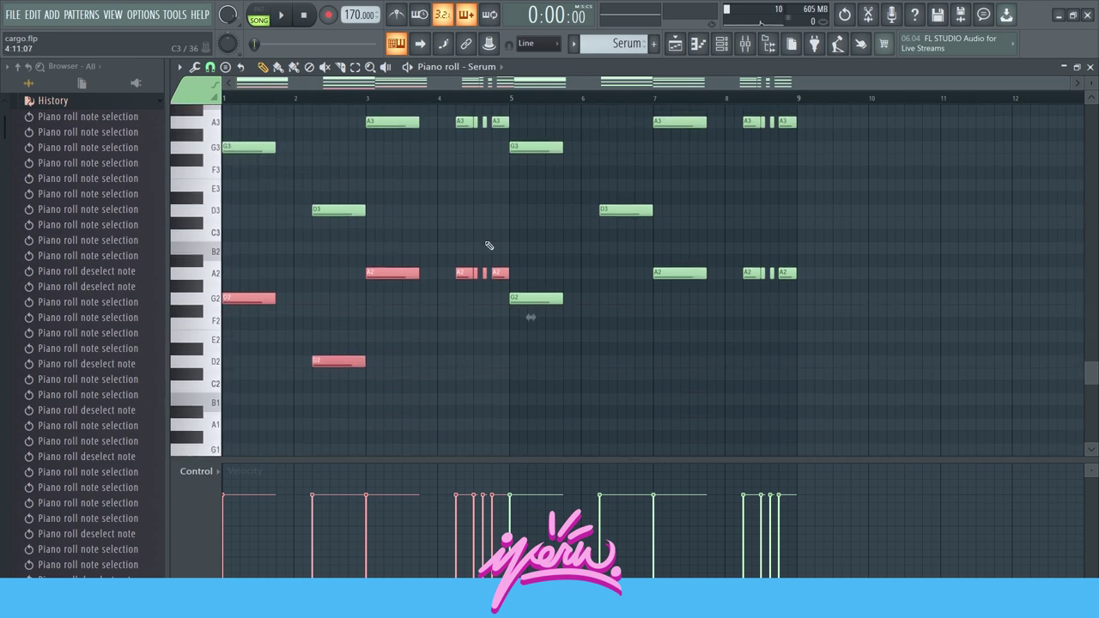
{"action": "key", "text": "ctrl+d"}
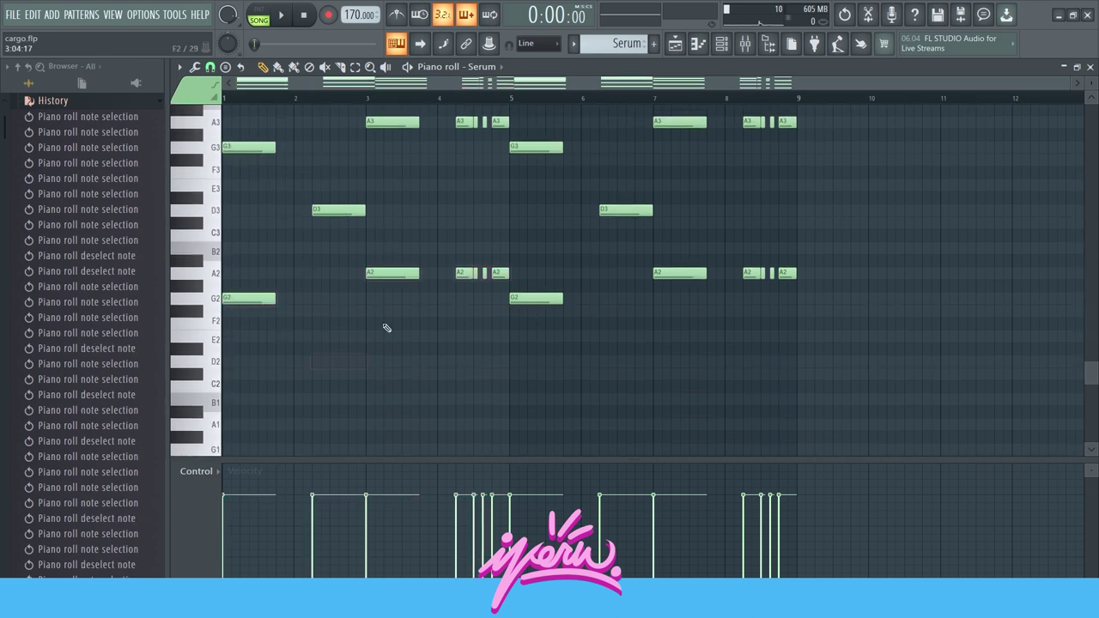
{"action": "scroll", "coordinate": [756, 305], "scroll_direction": "up", "scroll_amount": 4}
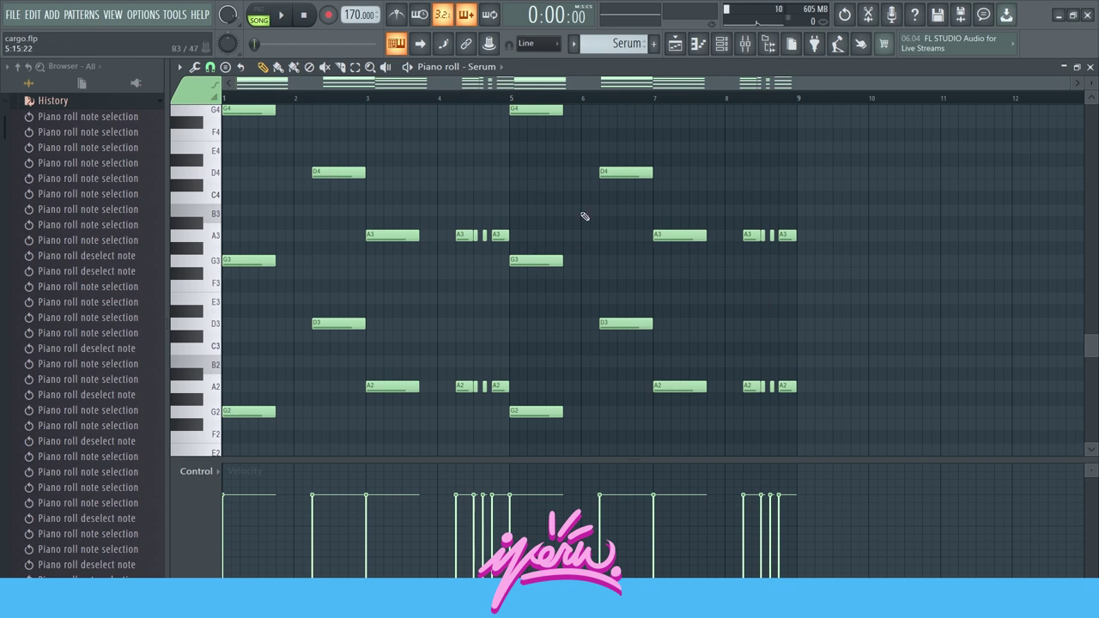
{"action": "scroll", "coordinate": [837, 383], "scroll_direction": "down", "scroll_amount": 3}
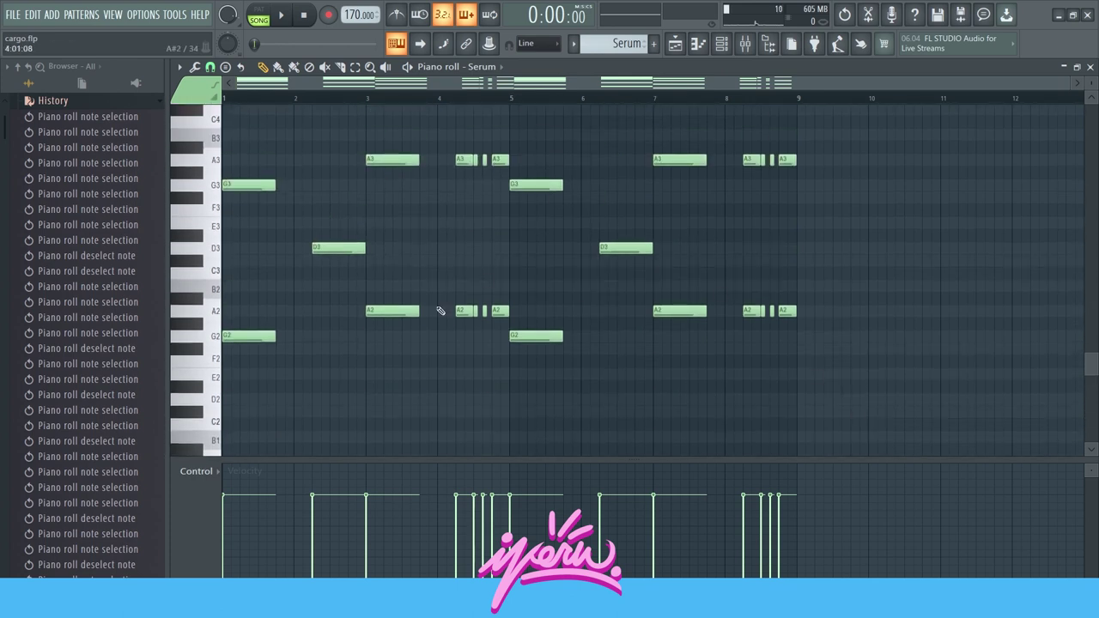
{"action": "scroll", "coordinate": [464, 314], "scroll_direction": "up", "scroll_amount": 9}
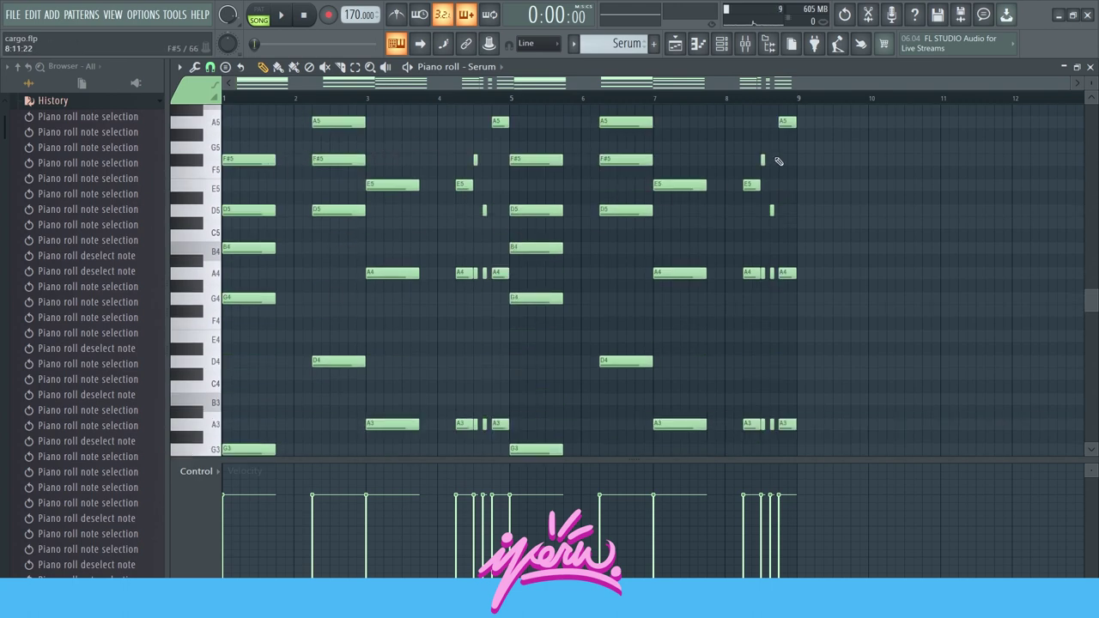
{"action": "scroll", "coordinate": [778, 161], "scroll_direction": "down", "scroll_amount": 2}
{"action": "left_click_drag", "start_coordinate": [910, 207], "coordinate": [535, 338]}
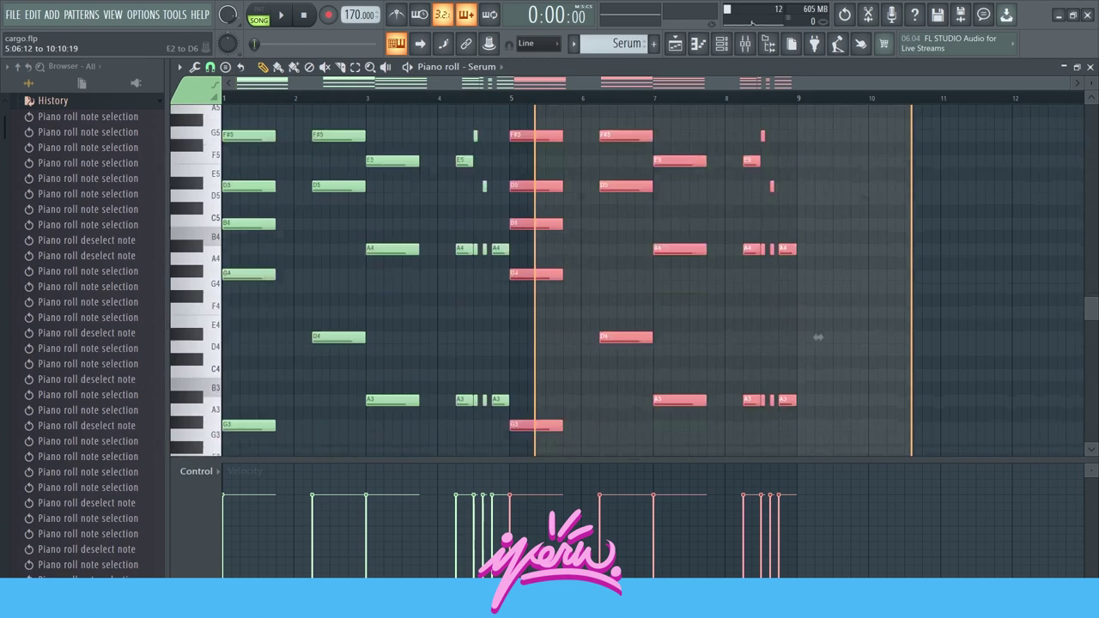
{"action": "scroll", "coordinate": [679, 381], "scroll_direction": "up", "scroll_amount": 7}
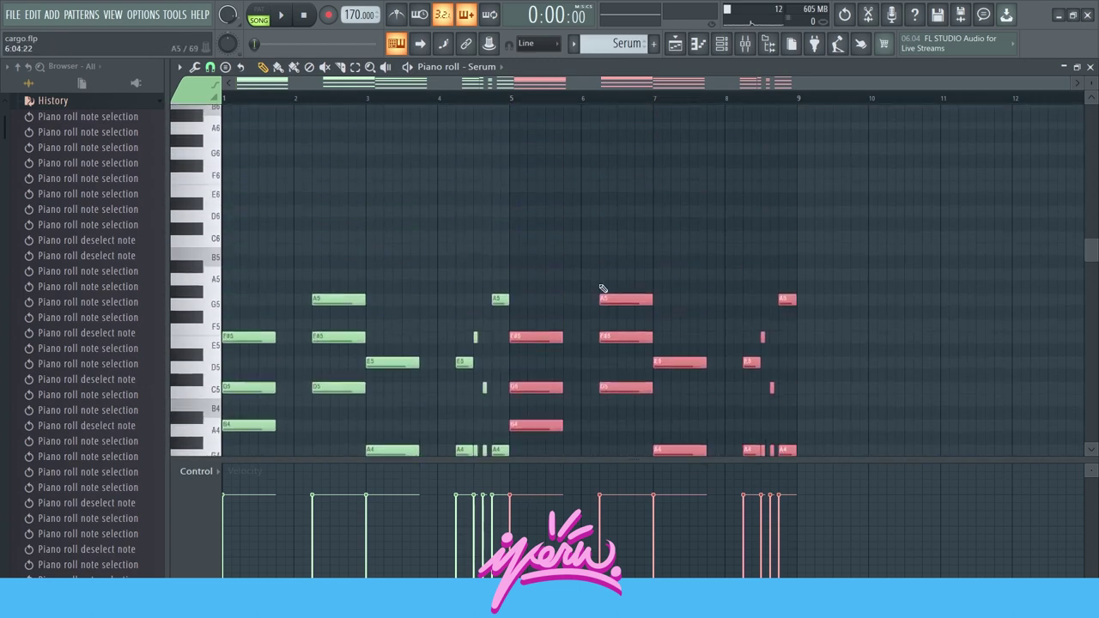
{"action": "scroll", "coordinate": [604, 290], "scroll_direction": "up", "scroll_amount": 2}
{"action": "key", "text": "ctrl+d"}
{"action": "scroll", "coordinate": [632, 335], "scroll_direction": "down", "scroll_amount": 7}
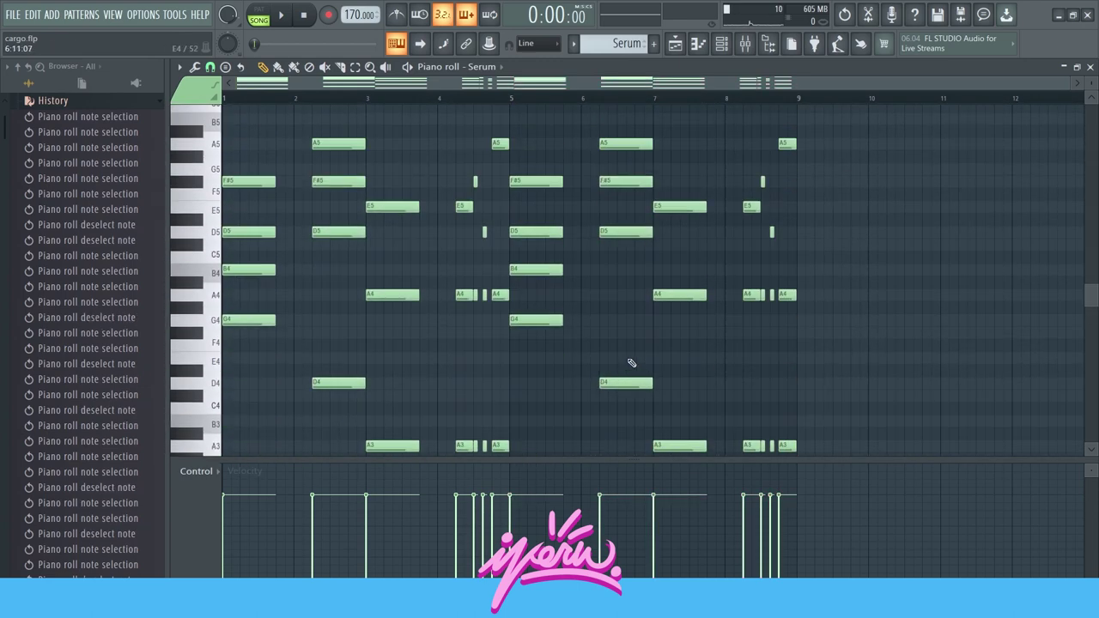
- Inspect the Serum plugin window from the Channel rack, close it, and switch to the Playlist with F5
{"action": "left_click", "coordinate": [722, 44]}
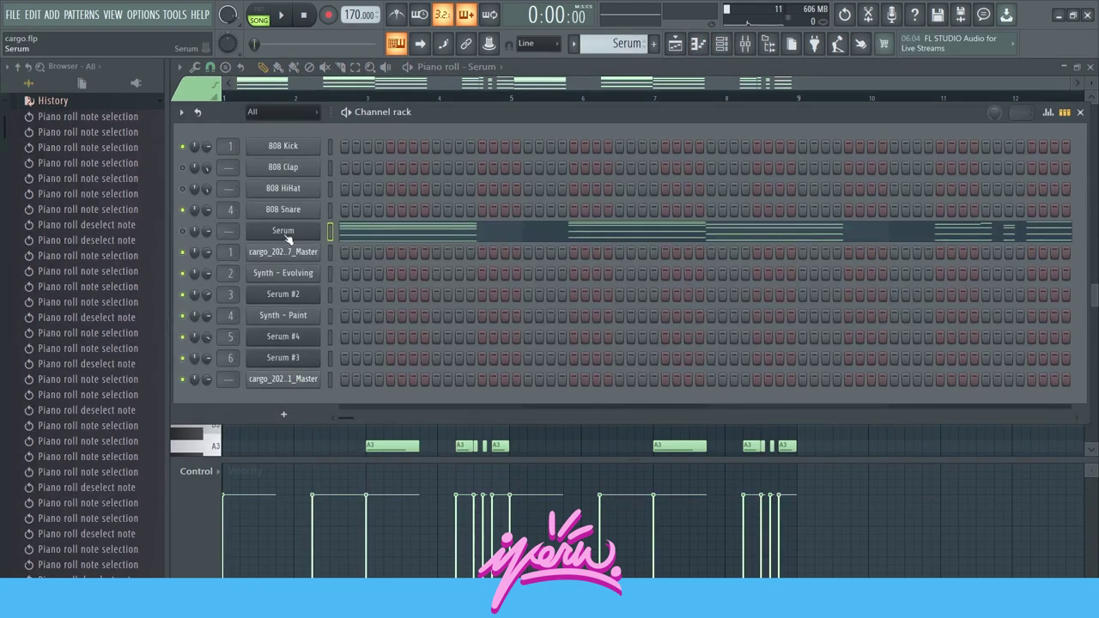
{"action": "left_click", "coordinate": [286, 234]}
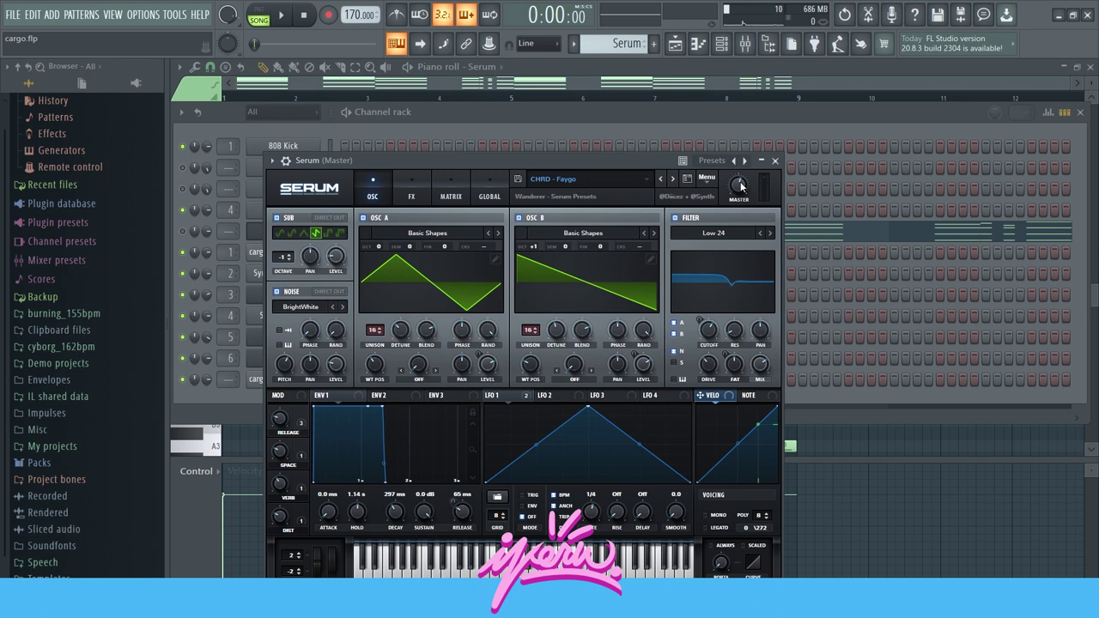
{"action": "left_click", "coordinate": [774, 161]}
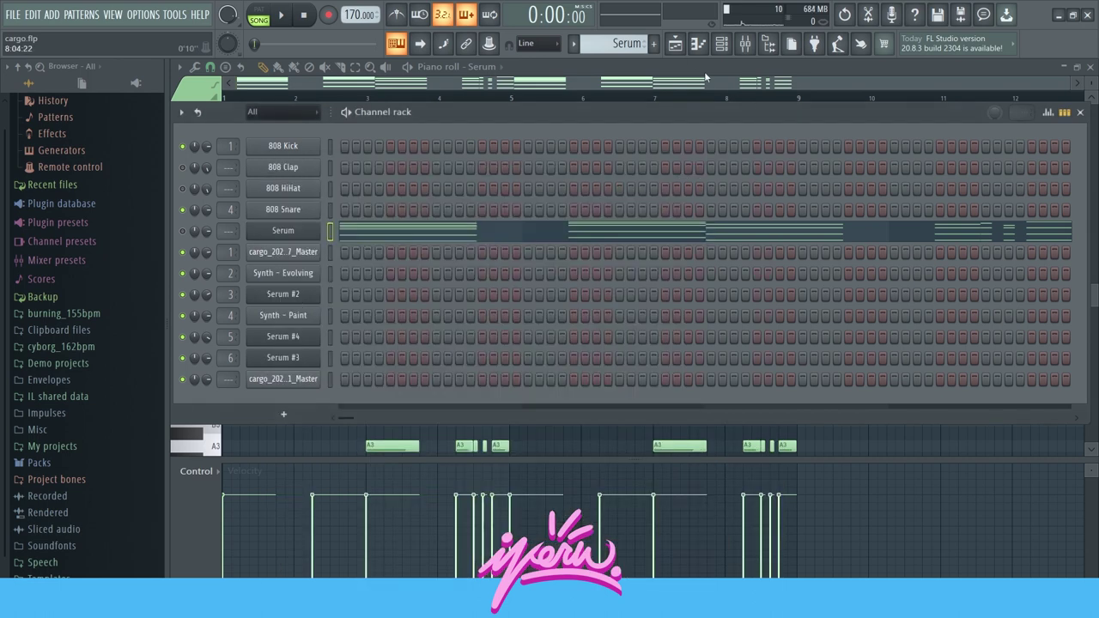
{"action": "key", "text": "F5"}
- Open the Synth - Evolving clip on Track 3 in the piano roll
{"action": "left_click_drag", "start_coordinate": [367, 107], "coordinate": [945, 182]}
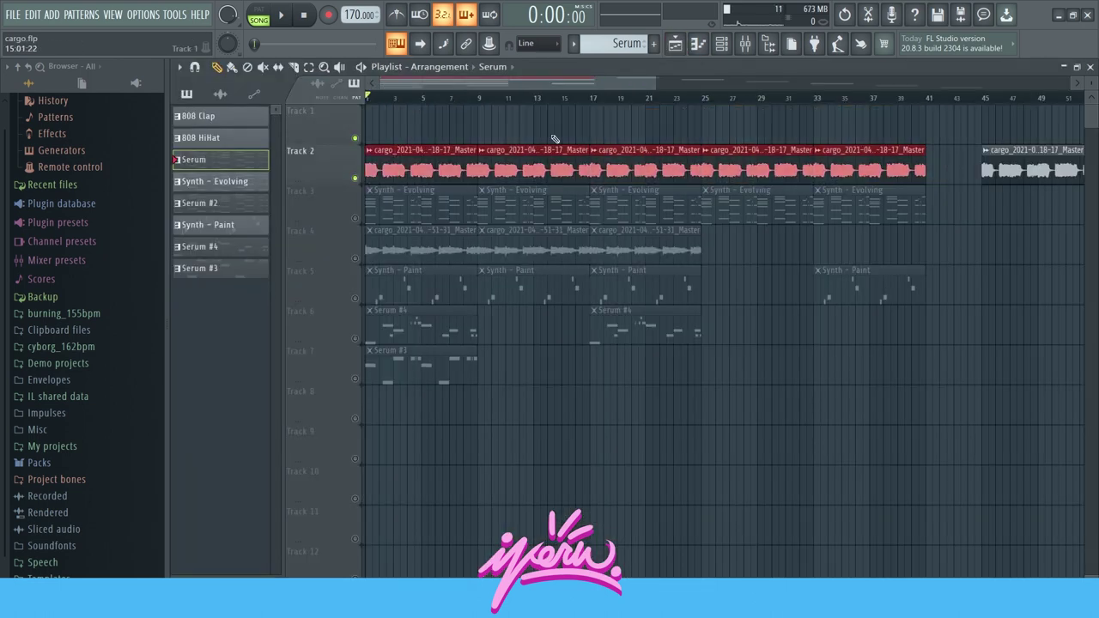
{"action": "left_click", "coordinate": [480, 276]}
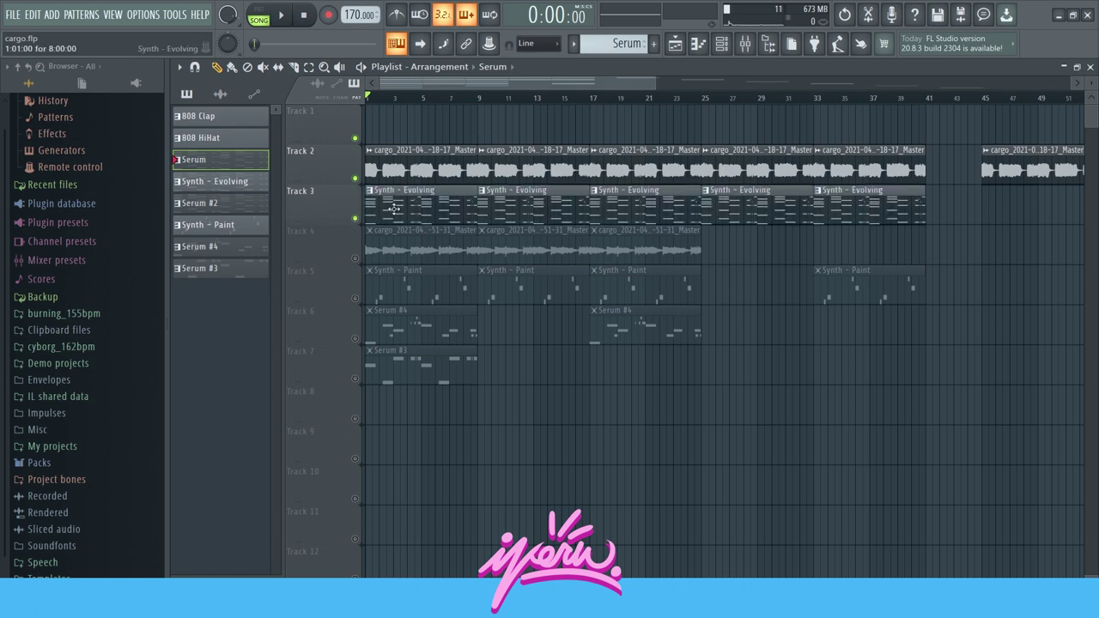
{"action": "double_click", "coordinate": [627, 207]}
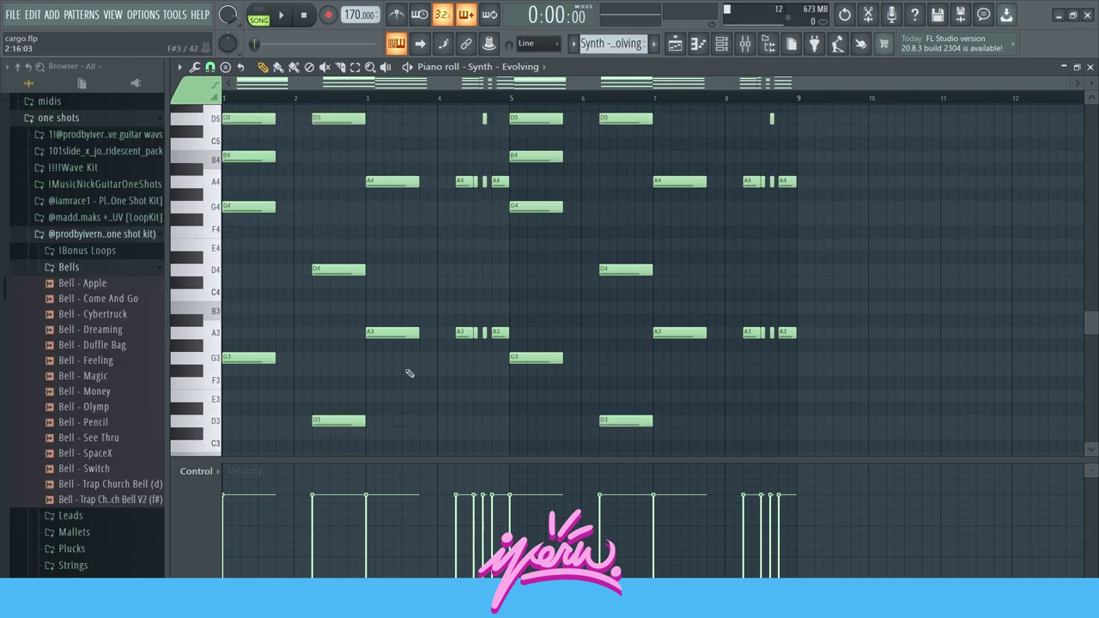
- Open the Channel rack and scroll the Browser to the one-shot kit's folders
{"action": "left_click", "coordinate": [726, 45]}
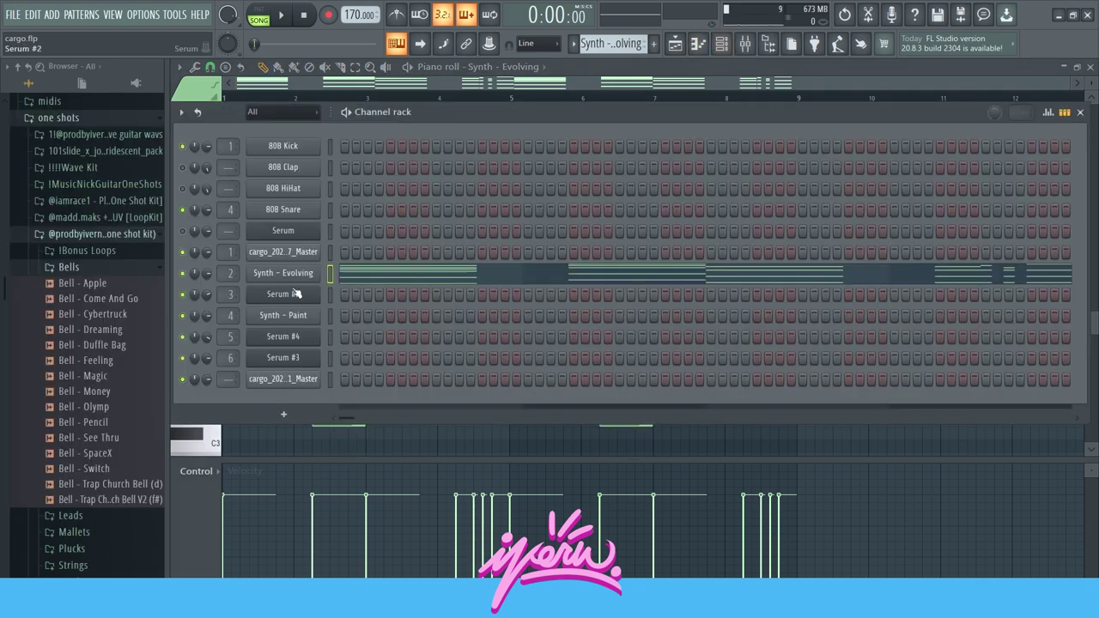
{"action": "scroll", "coordinate": [107, 240], "scroll_direction": "up", "scroll_amount": 1}
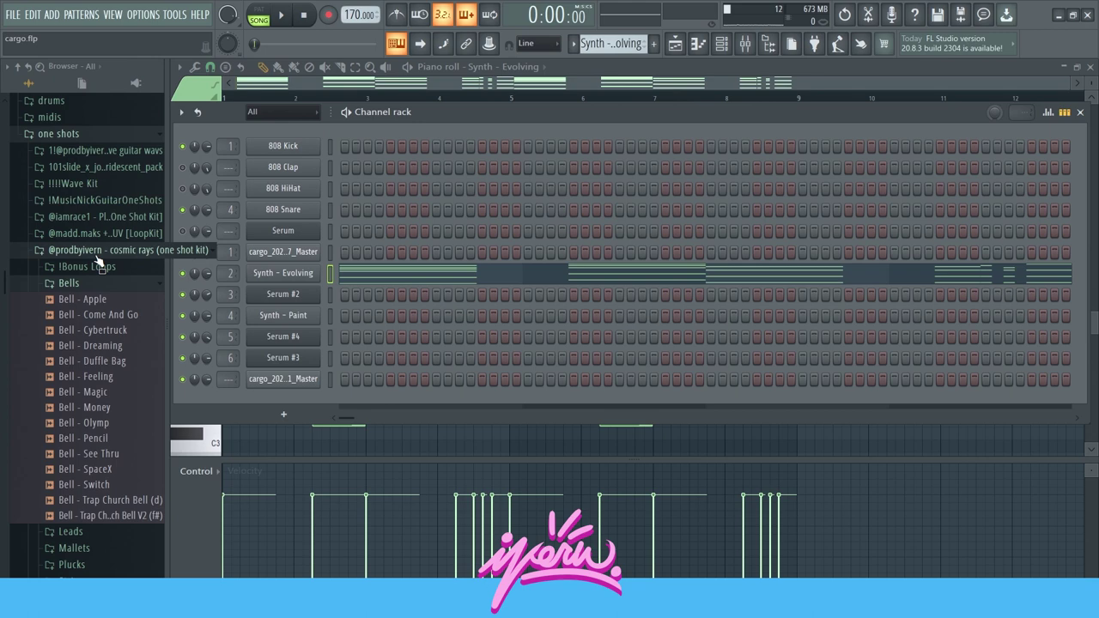
{"action": "scroll", "coordinate": [95, 327], "scroll_direction": "down", "scroll_amount": 5}
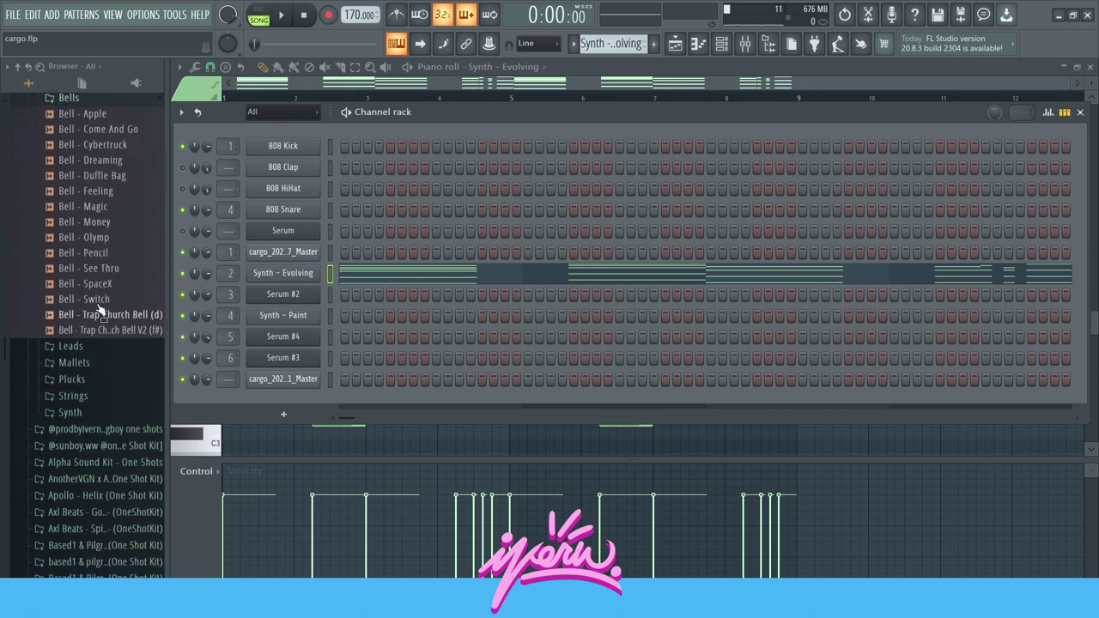
{"action": "scroll", "coordinate": [112, 267], "scroll_direction": "up", "scroll_amount": 3}
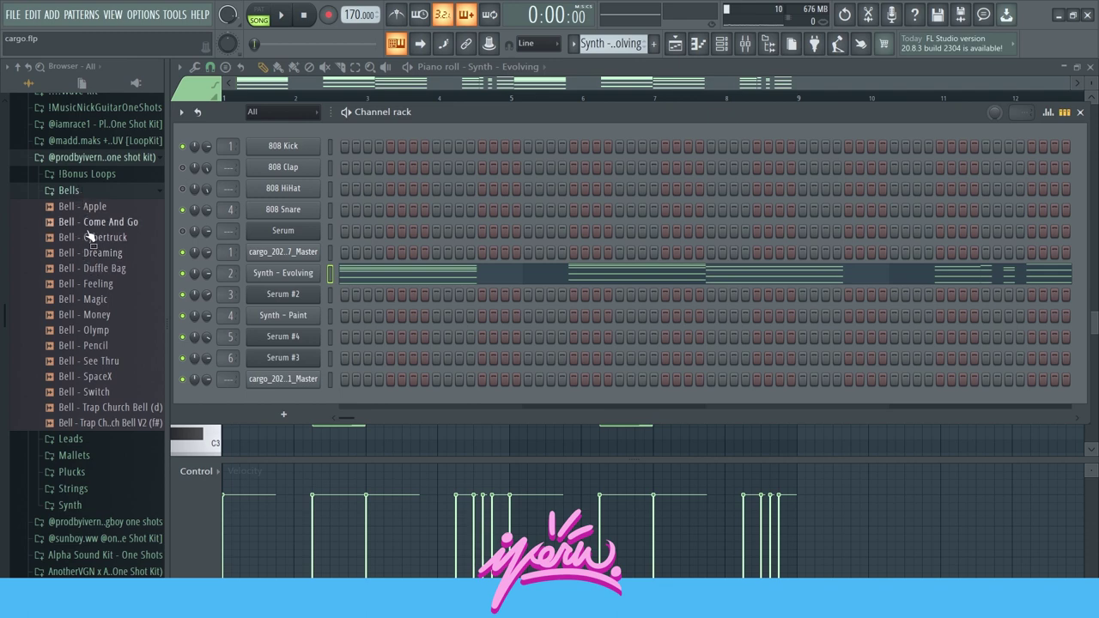
{"action": "scroll", "coordinate": [94, 258], "scroll_direction": "down", "scroll_amount": 3}
- Expand and collapse Mallets, then expand the Plucks and Synth sample folders
{"action": "left_click", "coordinate": [94, 368]}
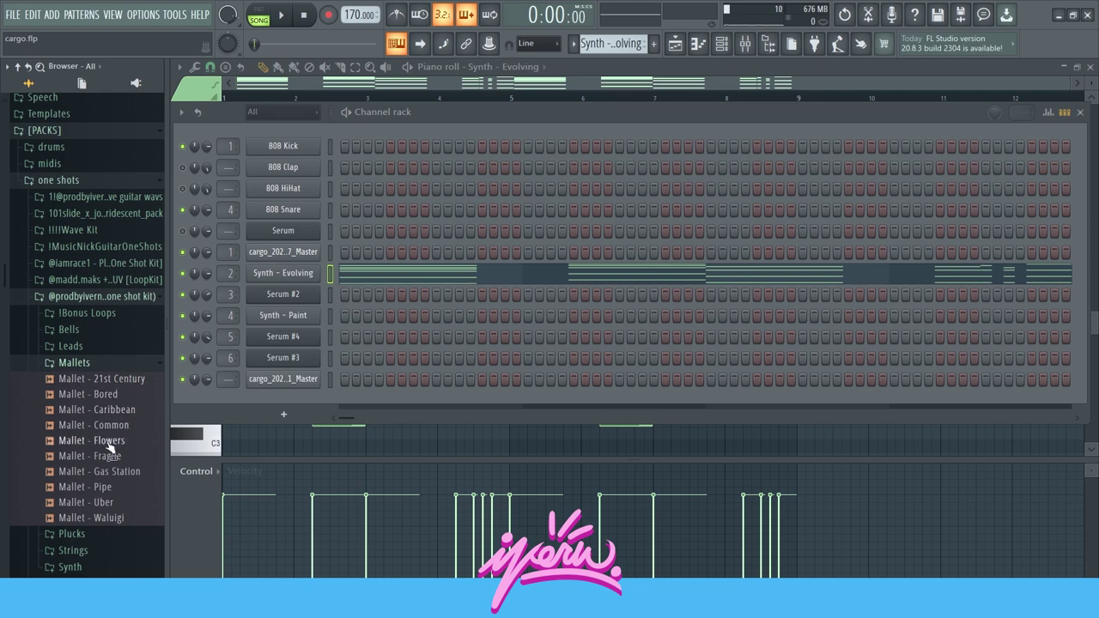
{"action": "left_click", "coordinate": [105, 368]}
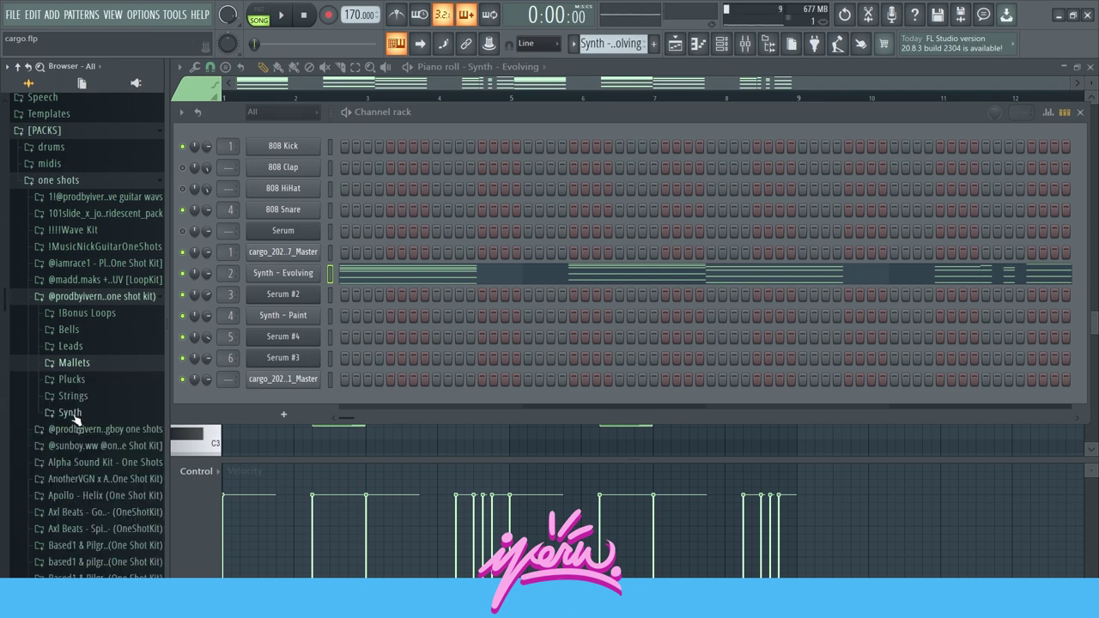
{"action": "left_click", "coordinate": [72, 379]}
{"action": "scroll", "coordinate": [94, 370], "scroll_direction": "down", "scroll_amount": 5}
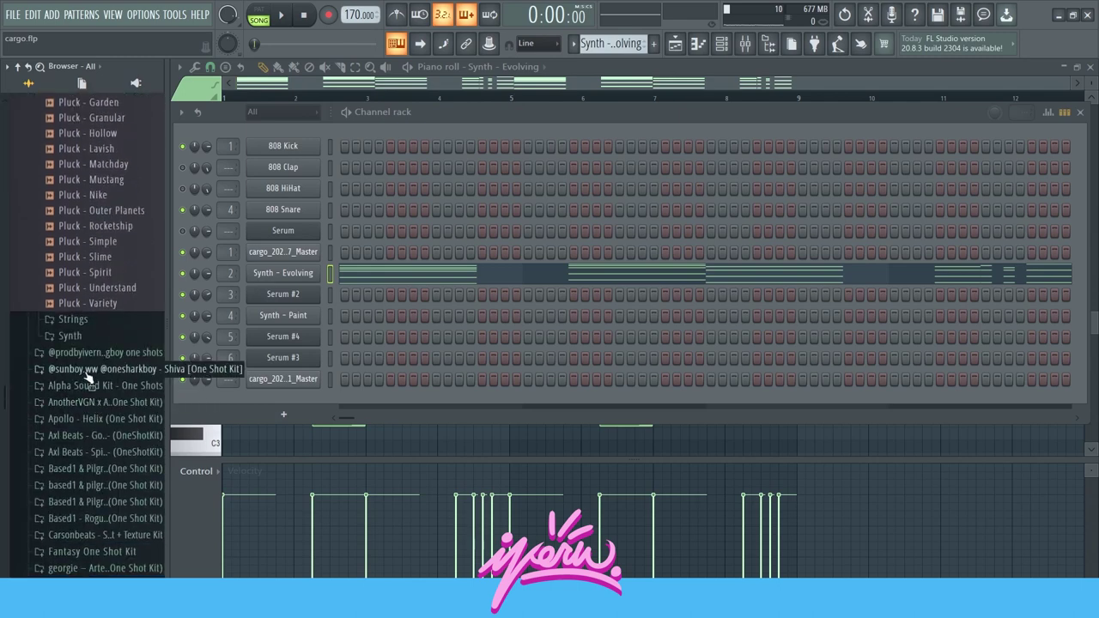
{"action": "left_click", "coordinate": [75, 336]}
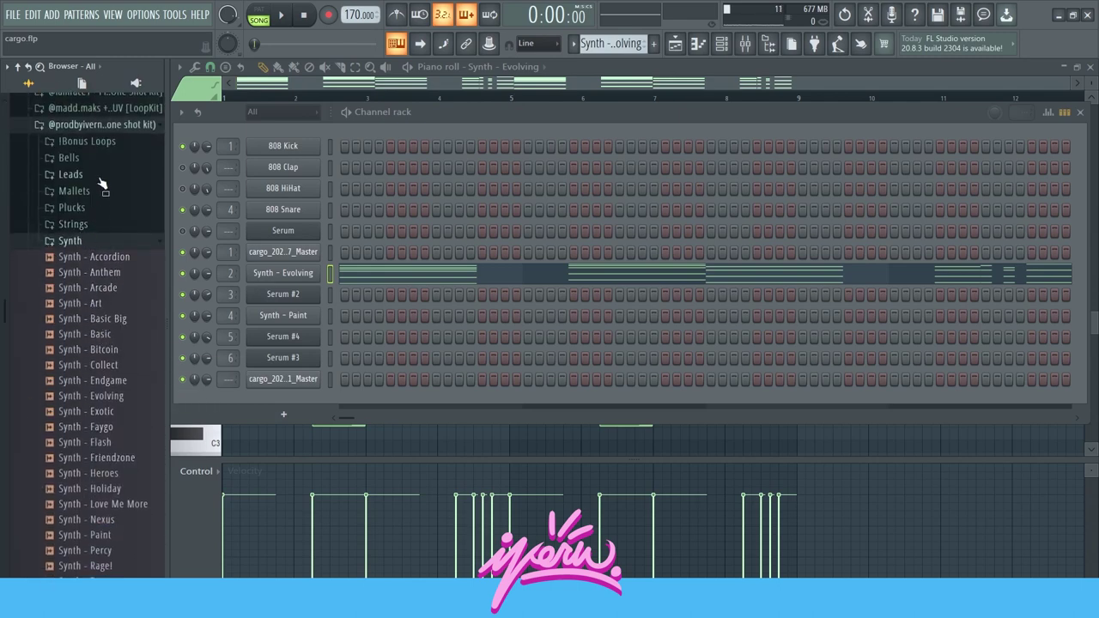
- Expand the Bonus Loops folder and preview the highway 150 fmin loop twice
{"action": "left_click", "coordinate": [90, 142]}
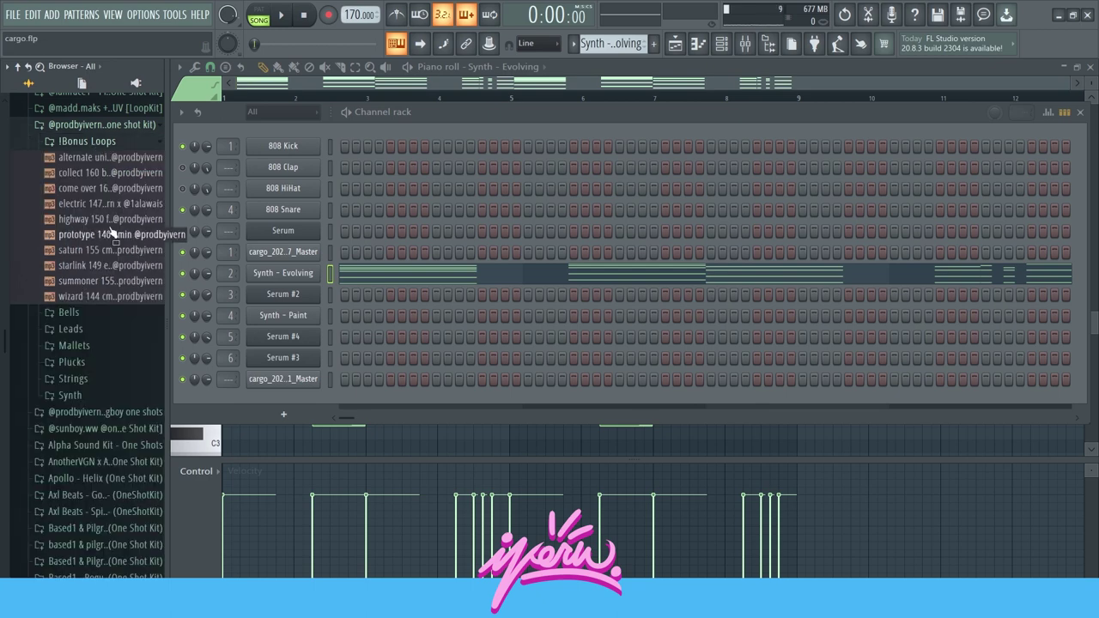
{"action": "left_click", "coordinate": [101, 220]}
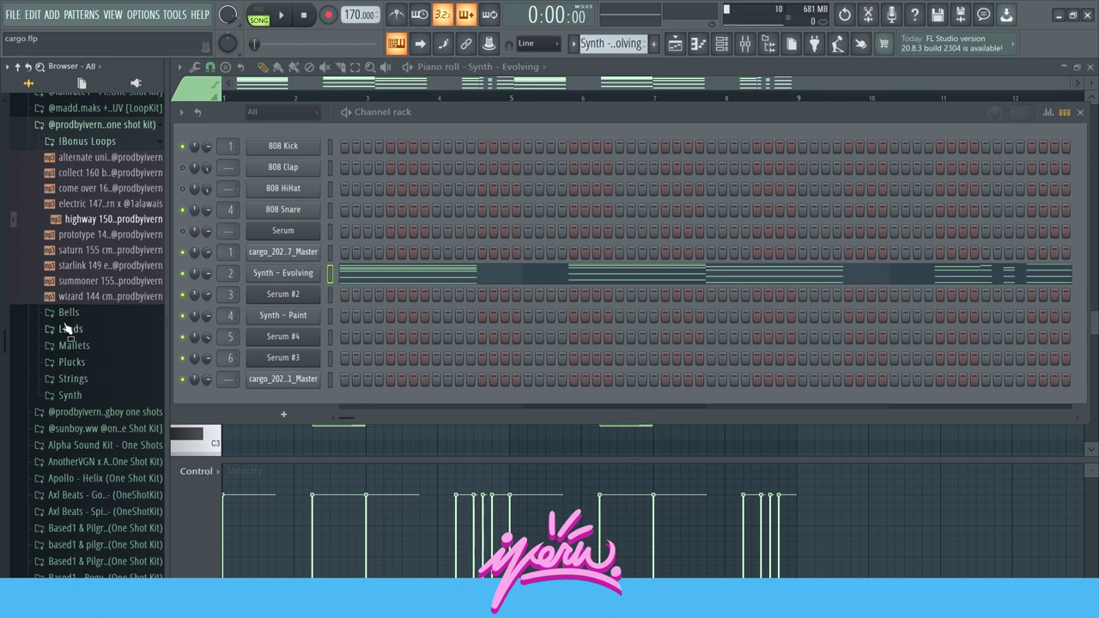
{"action": "left_click", "coordinate": [70, 220]}
- Open the Synth - Evolving notes, play them once, then return to the Playlist
{"action": "left_click", "coordinate": [368, 277]}
{"action": "left_click", "coordinate": [368, 277]}
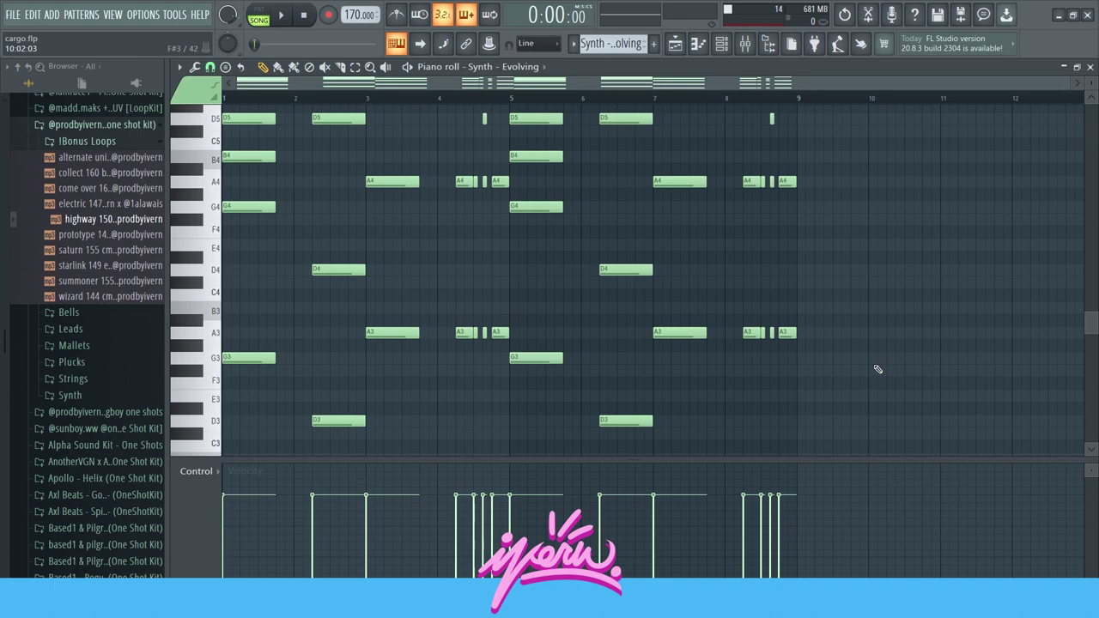
{"action": "scroll", "coordinate": [878, 370], "scroll_direction": "down", "scroll_amount": 6}
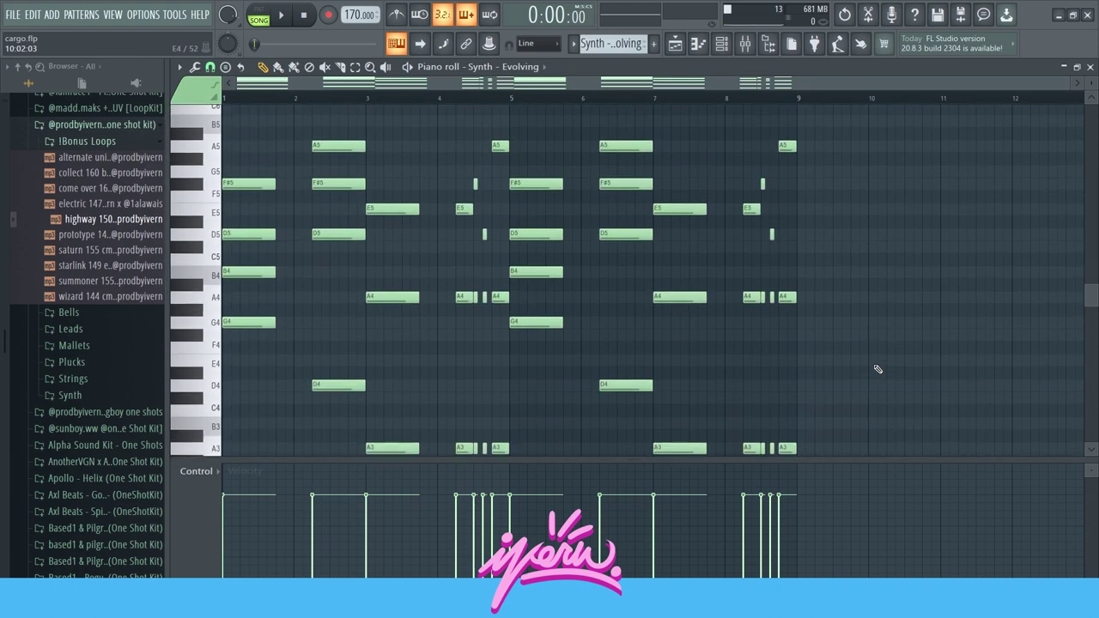
{"action": "key", "text": "space"}
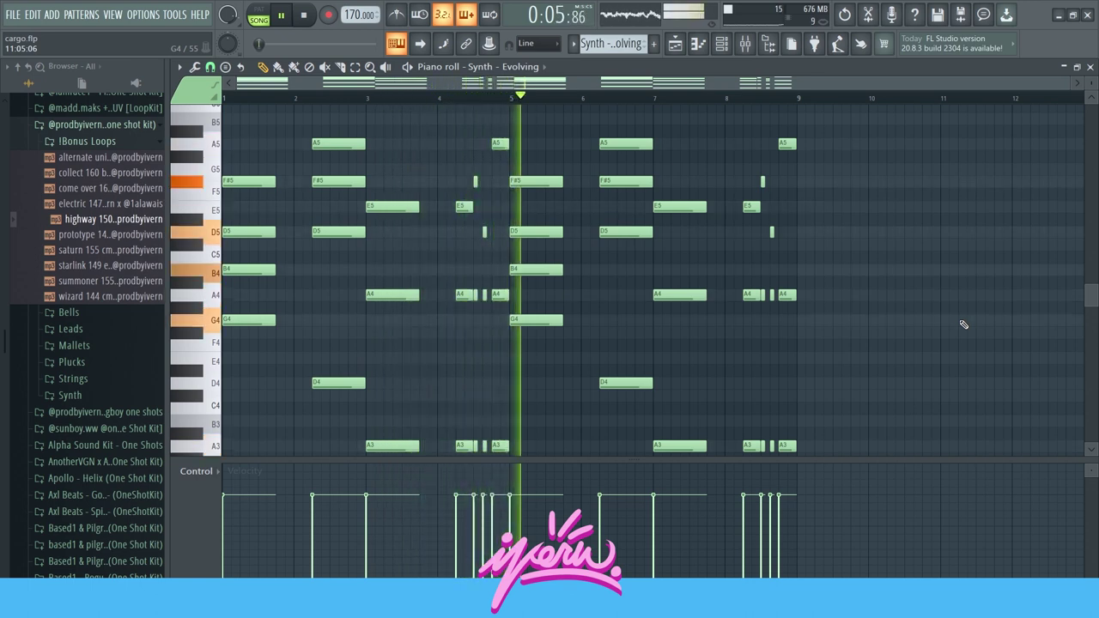
{"action": "key", "text": "space"}
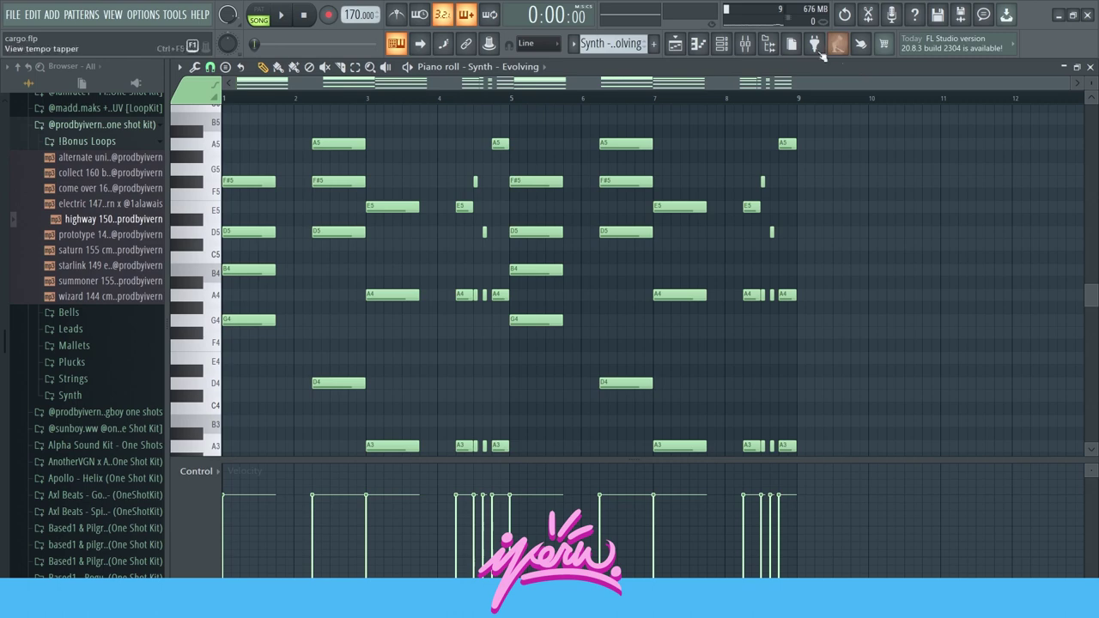
{"action": "left_click", "coordinate": [675, 43]}
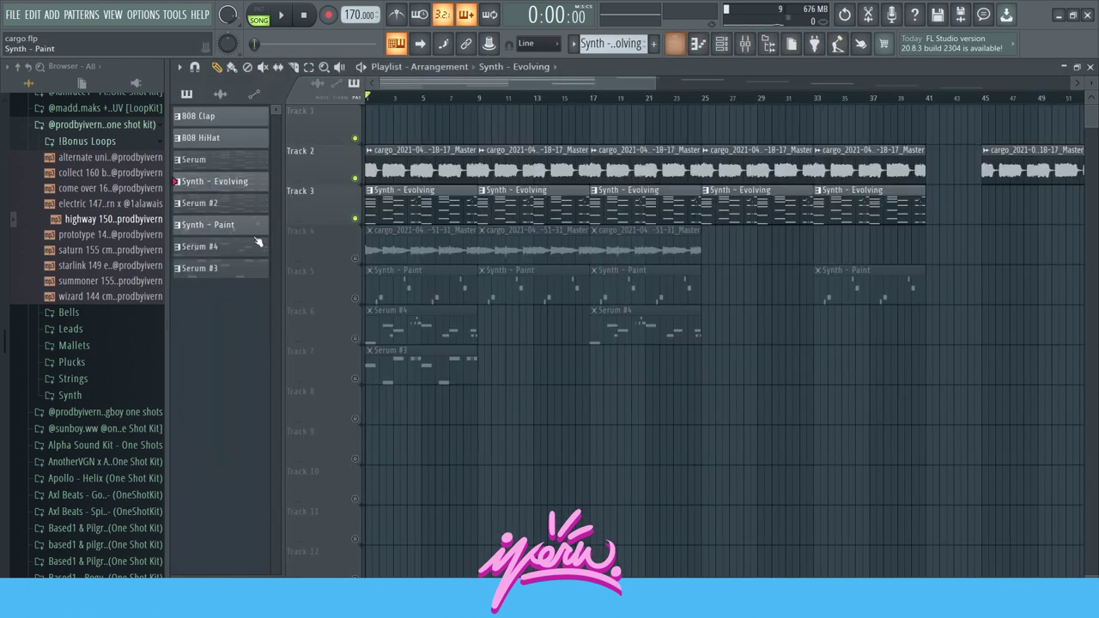
- Solo Track 4's sample loop, place Serum #2 on Track 1 across bars 1–9, and add Track 1 to solo
{"action": "right_click", "coordinate": [360, 258]}
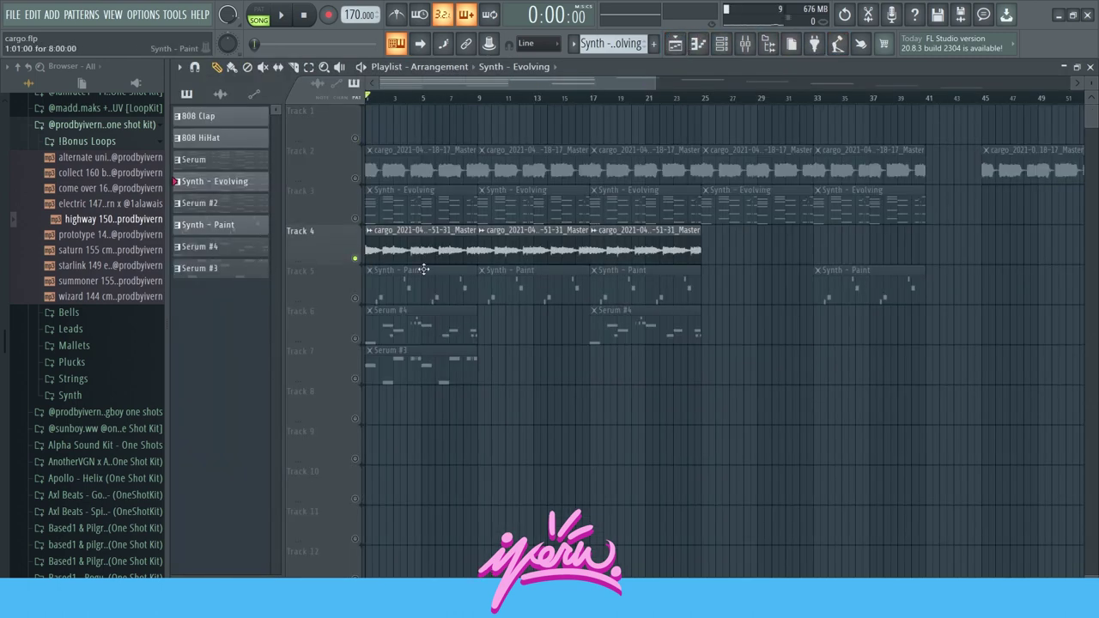
{"action": "left_click_drag", "start_coordinate": [206, 204], "coordinate": [385, 117]}
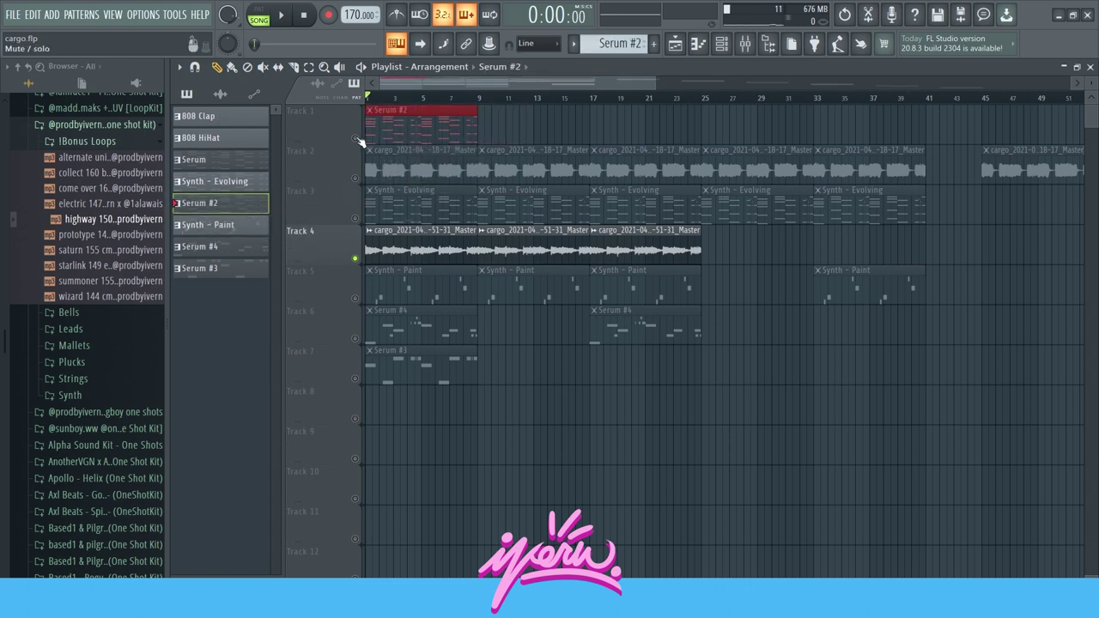
{"action": "left_click", "coordinate": [356, 139]}
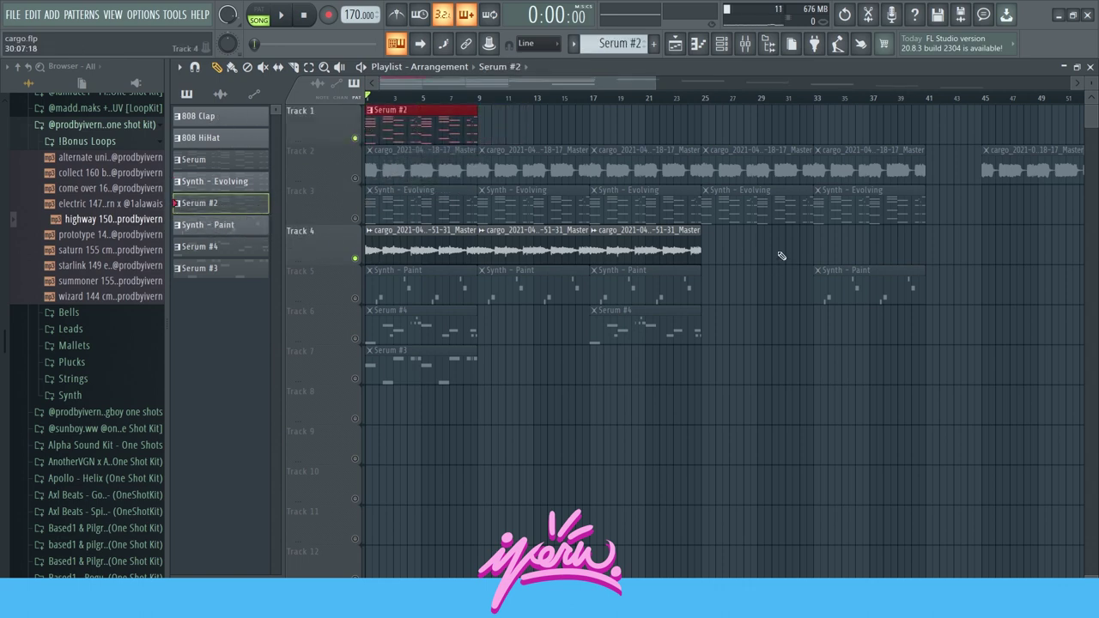
- Play the Serum #2 pattern's notes and check its synth patch from the channel rack
{"action": "key", "text": "F7"}
{"action": "key", "text": "space"}
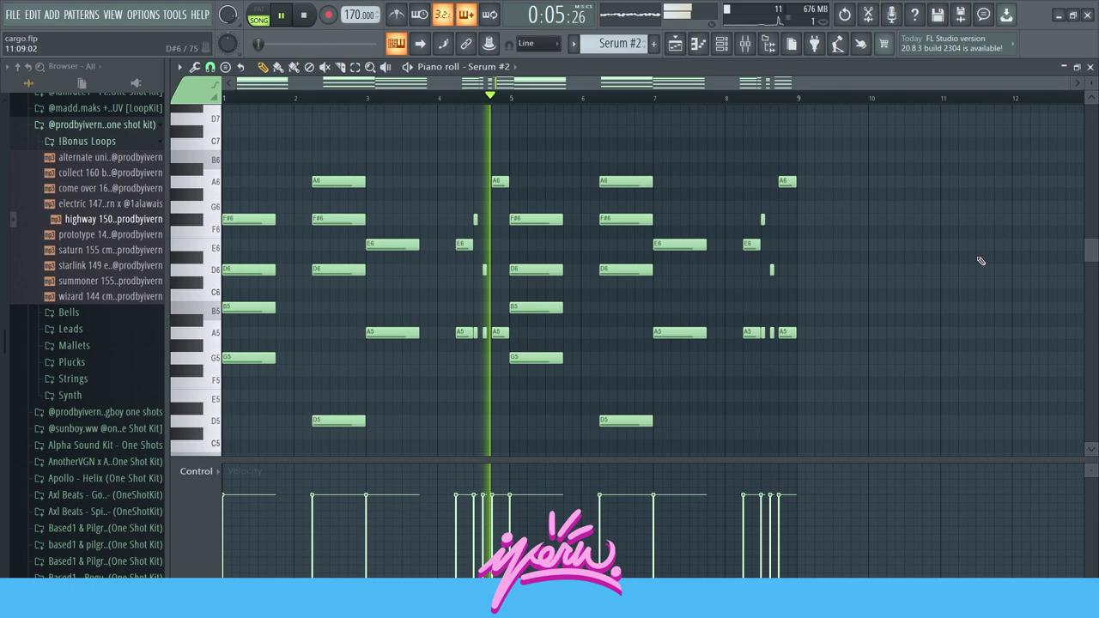
{"action": "key", "text": "space"}
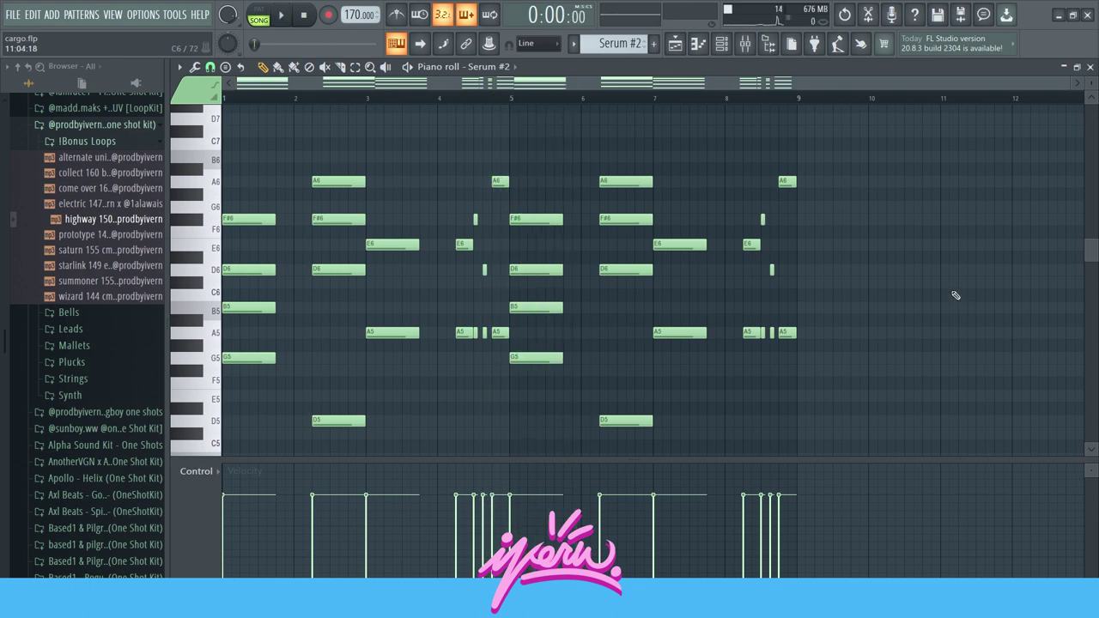
{"action": "left_click", "coordinate": [721, 47]}
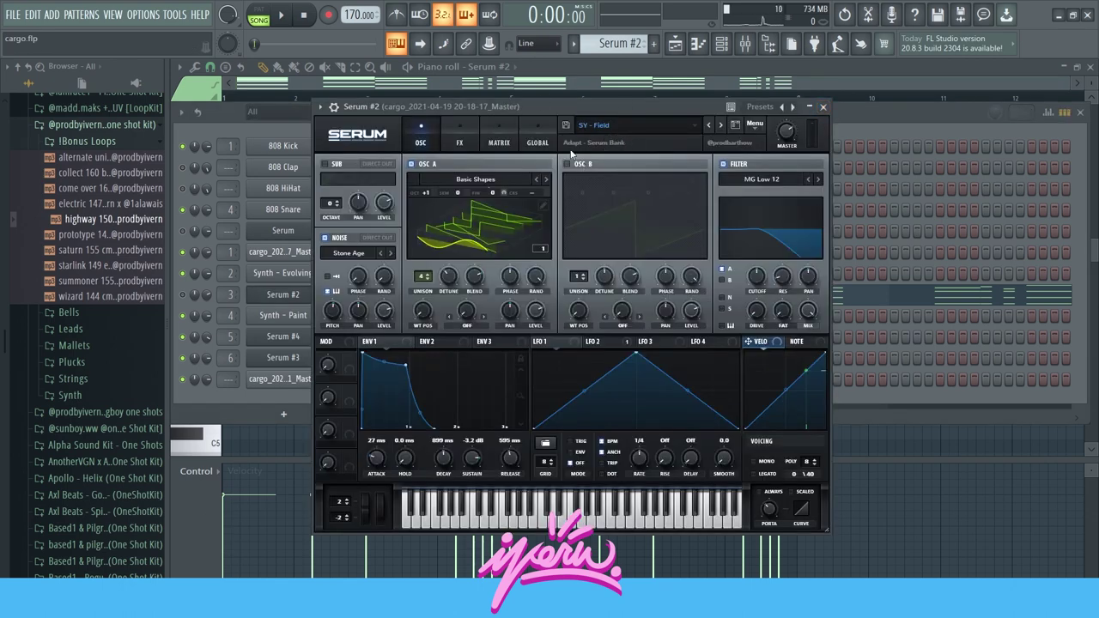
{"action": "left_click", "coordinate": [825, 107]}
{"action": "key", "text": "F6"}
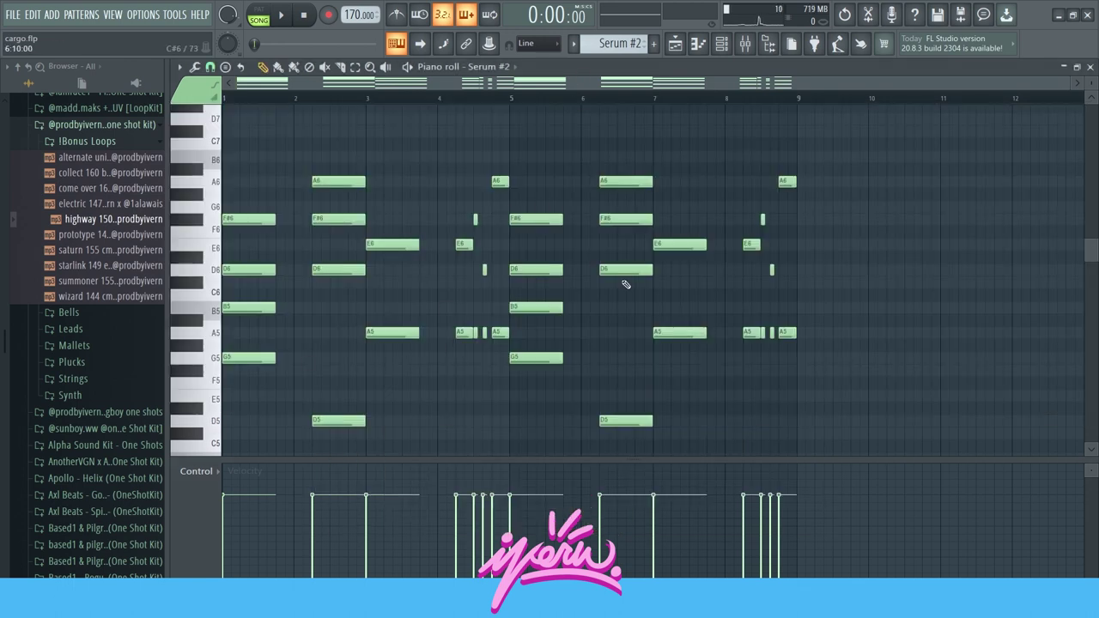
{"action": "key", "text": "space"}
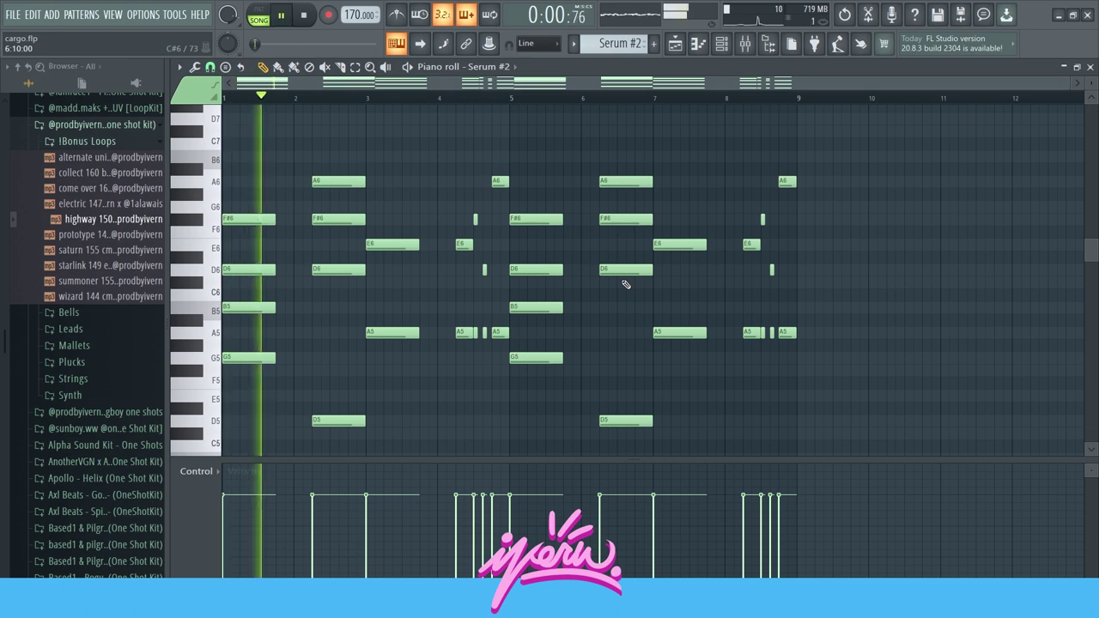
{"action": "key", "text": "space"}
- Undo the Serum #2 clip, solo Track 5, and play the Synth - Paint pattern's notes
{"action": "left_click", "coordinate": [676, 43]}
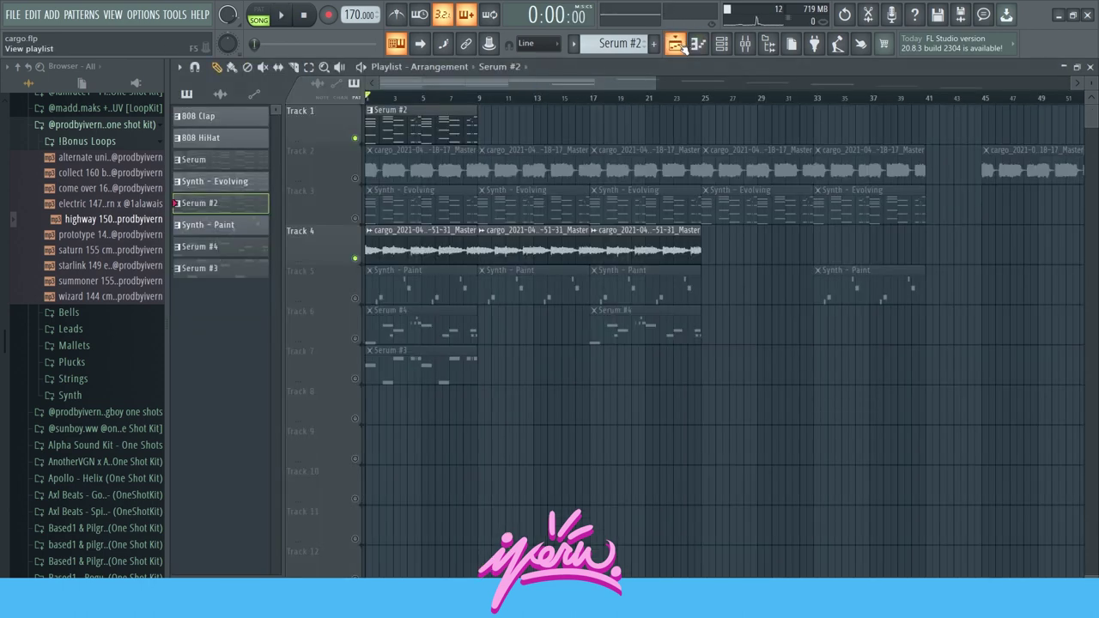
{"action": "key", "text": "ctrl+z"}
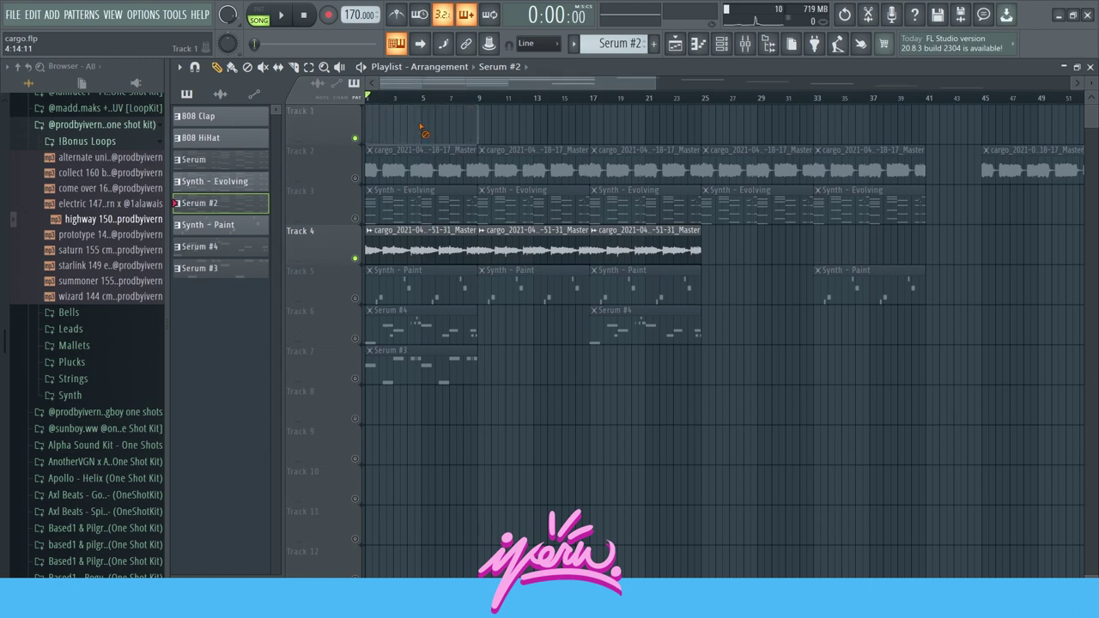
{"action": "right_click", "coordinate": [355, 299]}
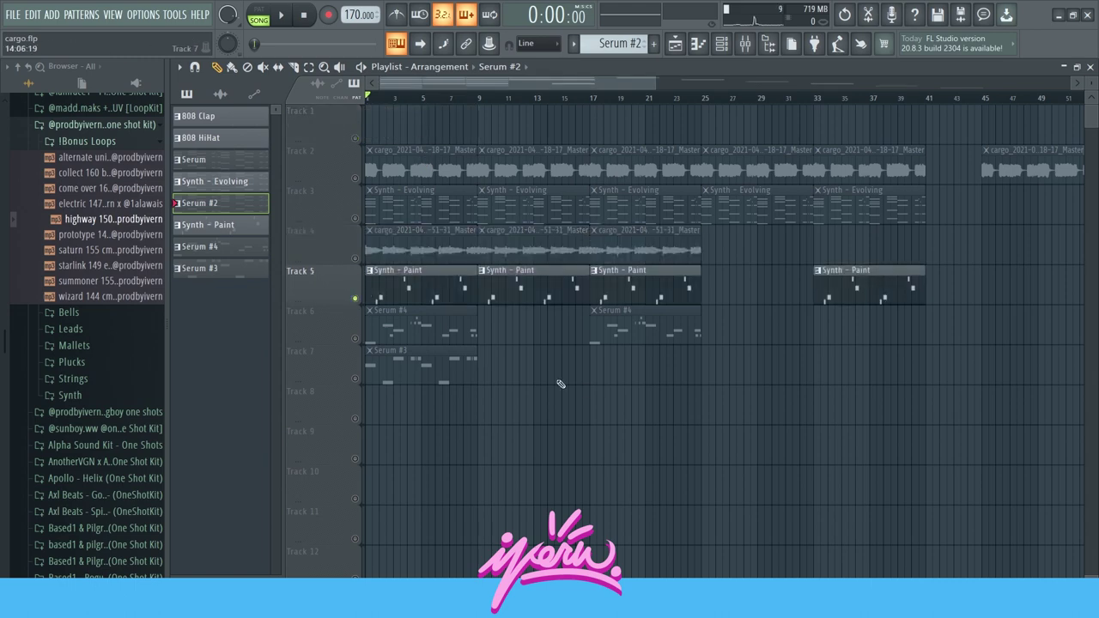
{"action": "double_click", "coordinate": [436, 296]}
{"action": "key", "text": "space"}
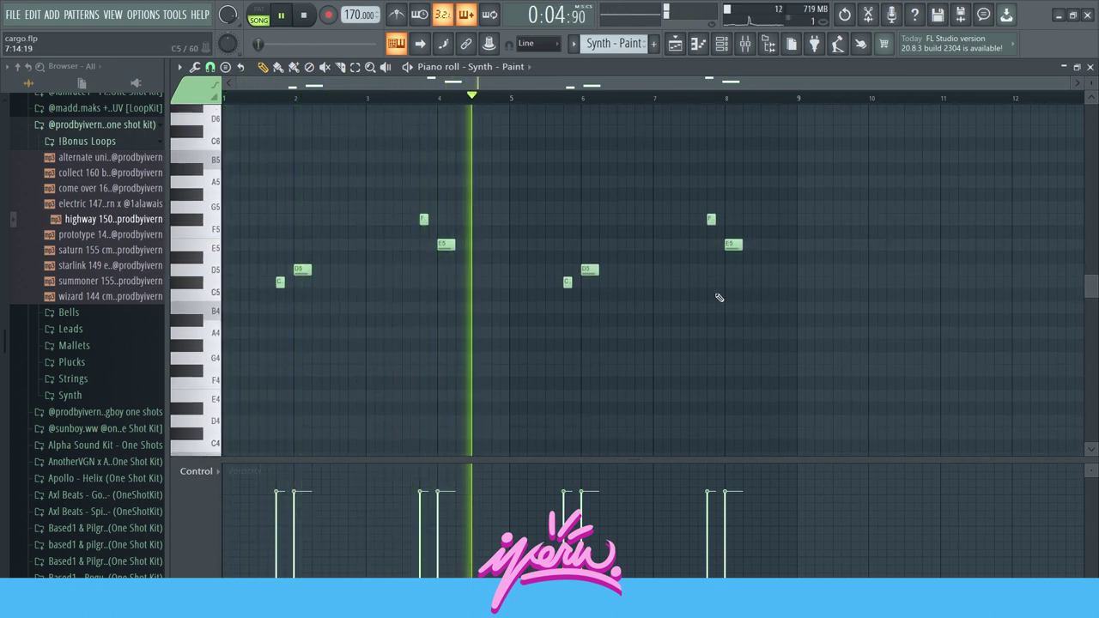
{"action": "key", "text": "space"}
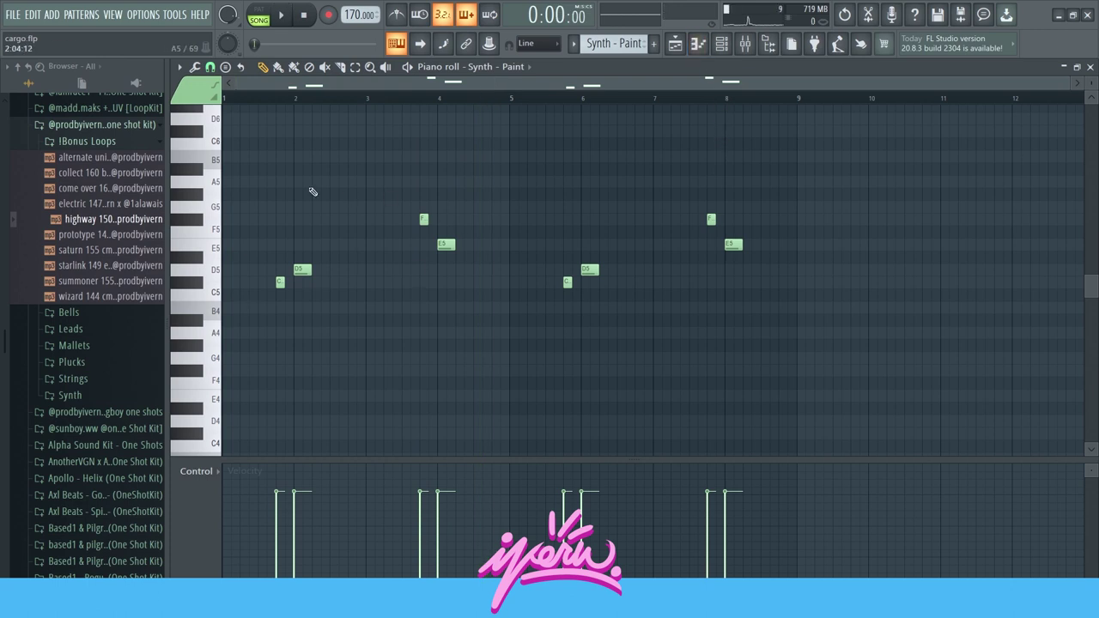
- Inspect the Synth - Paint notes, then look over the Synth - Evolving pattern's notes
{"action": "left_click_drag", "start_coordinate": [273, 177], "coordinate": [1026, 378]}
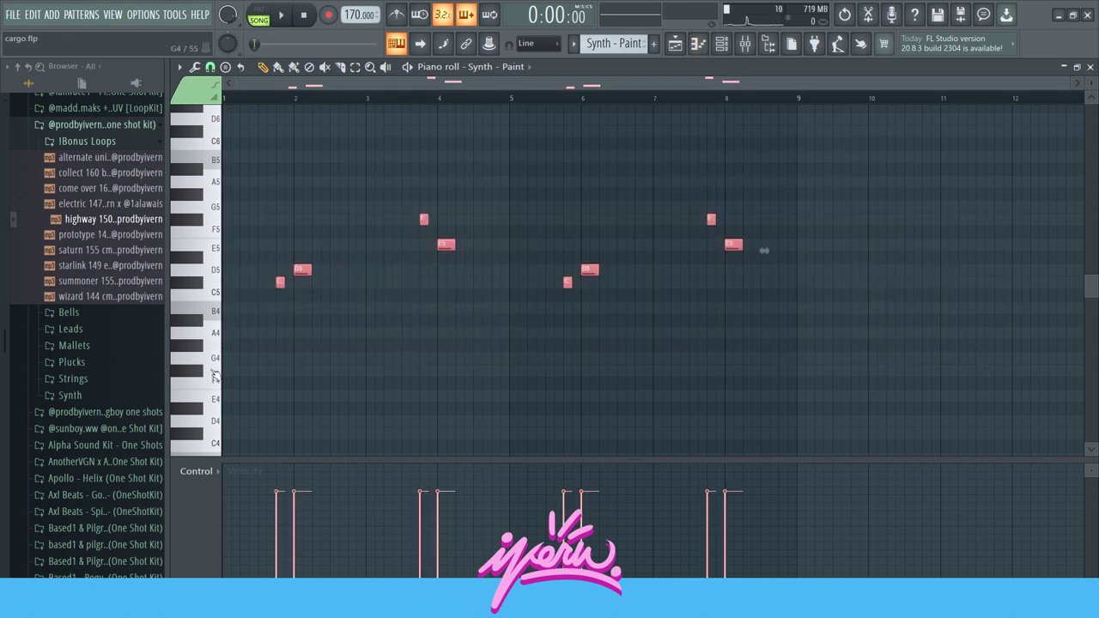
{"action": "key", "text": "ctrl+d"}
{"action": "left_click", "coordinate": [676, 44]}
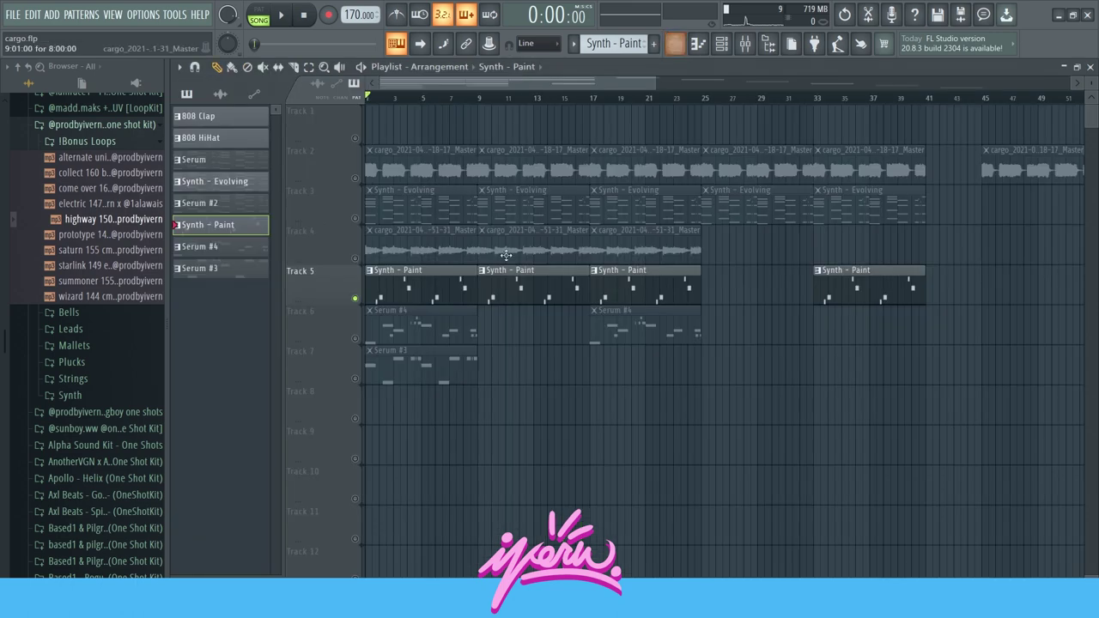
{"action": "double_click", "coordinate": [389, 222]}
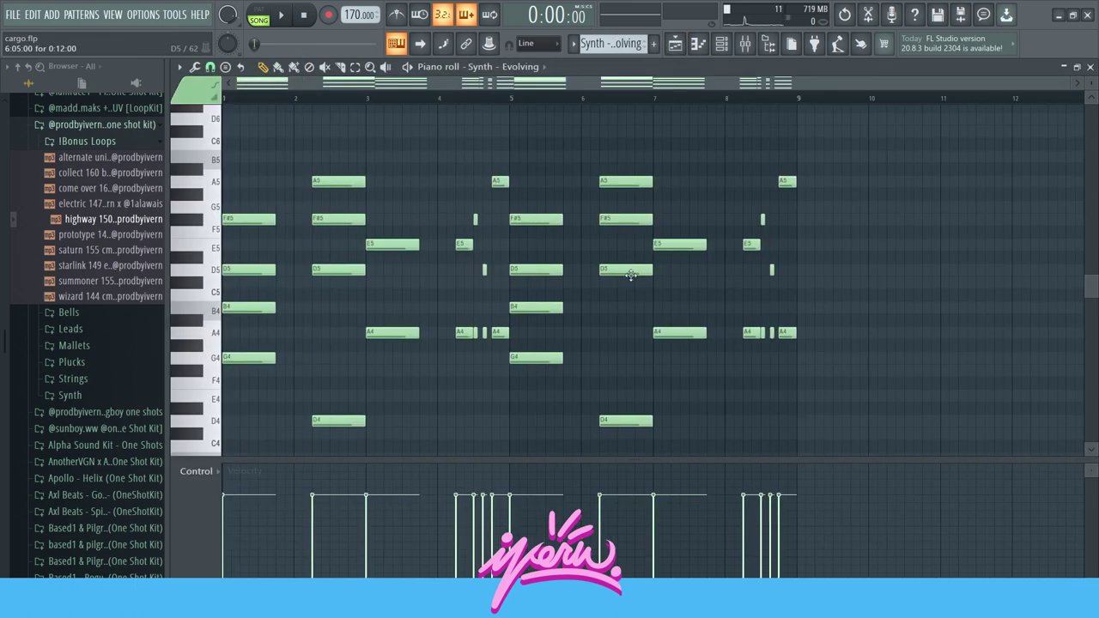
{"action": "scroll", "coordinate": [318, 270], "scroll_direction": "down", "scroll_amount": 3}
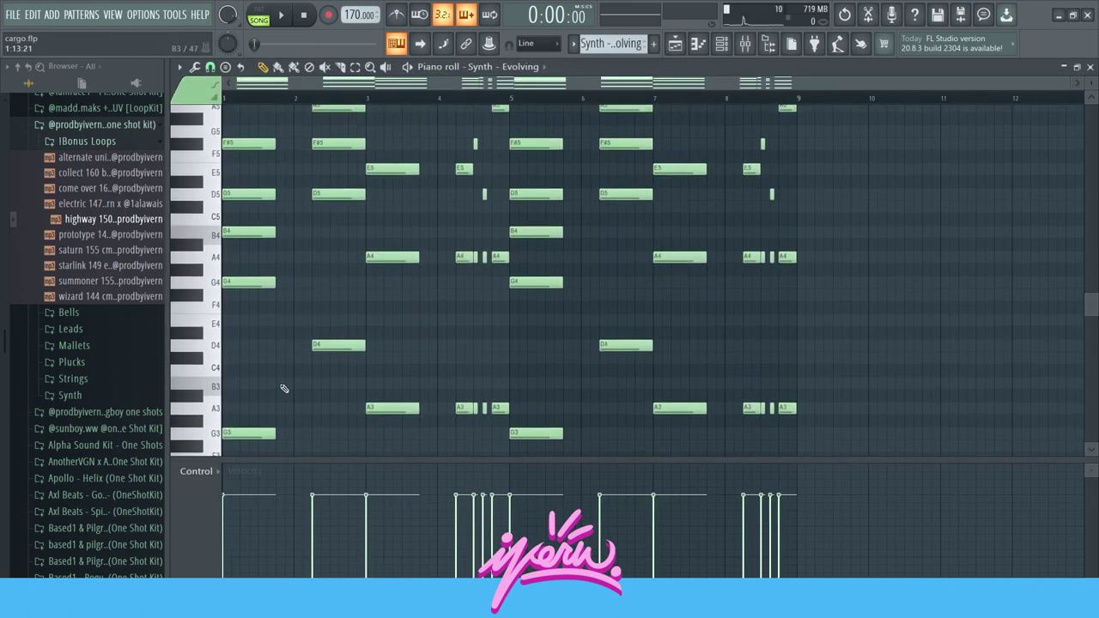
{"action": "scroll", "coordinate": [283, 389], "scroll_direction": "up", "scroll_amount": 5}
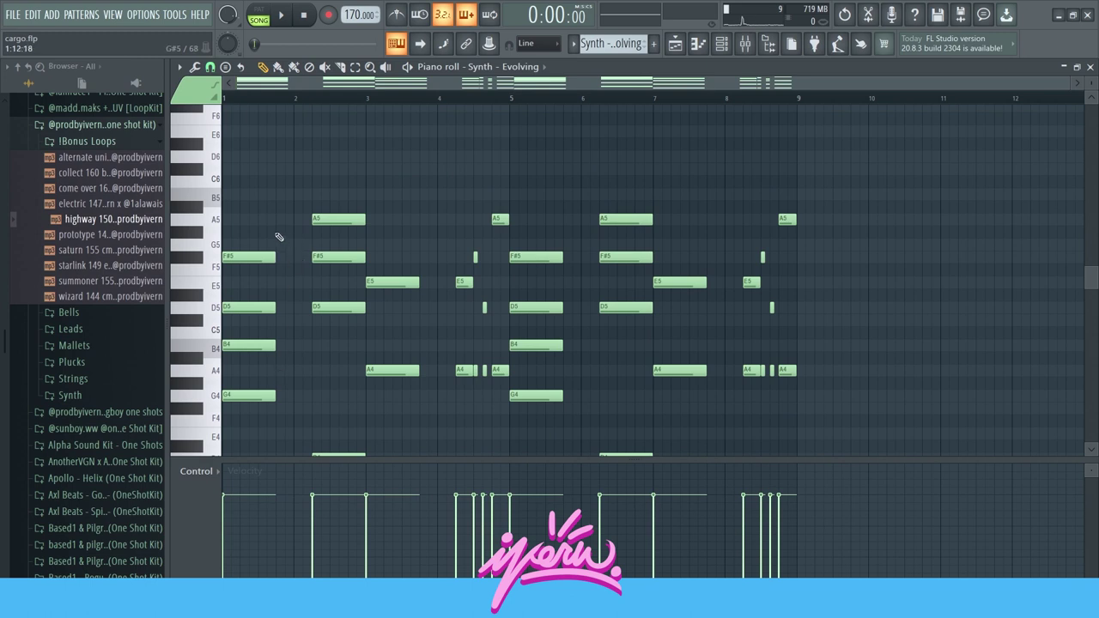
{"action": "left_click_drag", "start_coordinate": [278, 209], "coordinate": [312, 378]}
{"action": "left_click_drag", "start_coordinate": [432, 215], "coordinate": [446, 395]}
- Reopen the Synth - Paint notes and review its left and right note groups
{"action": "left_click", "coordinate": [675, 43]}
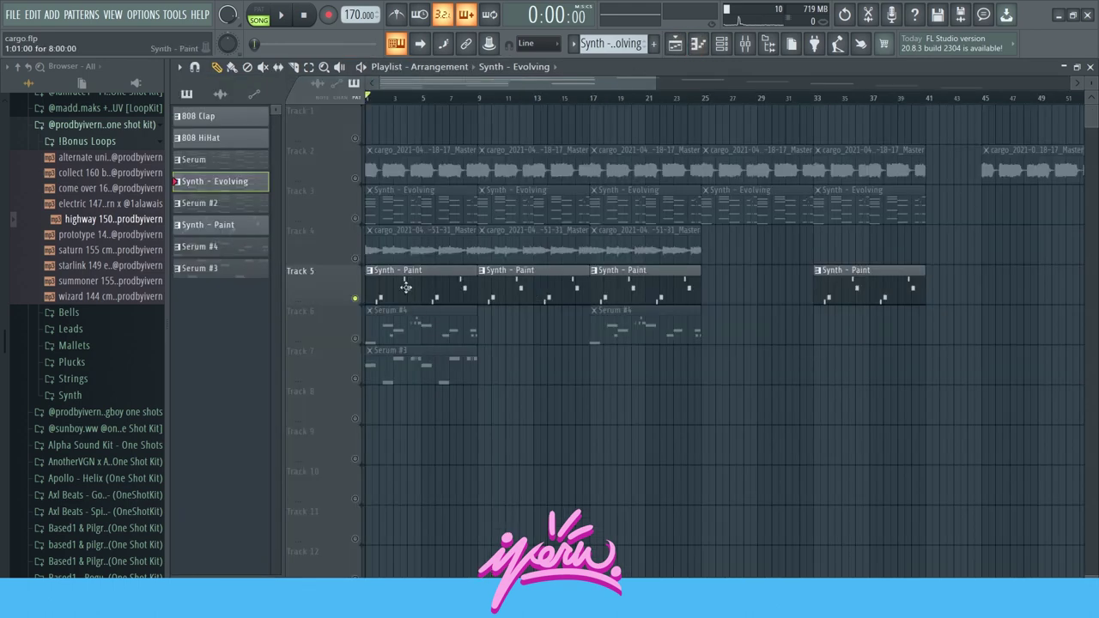
{"action": "double_click", "coordinate": [437, 295]}
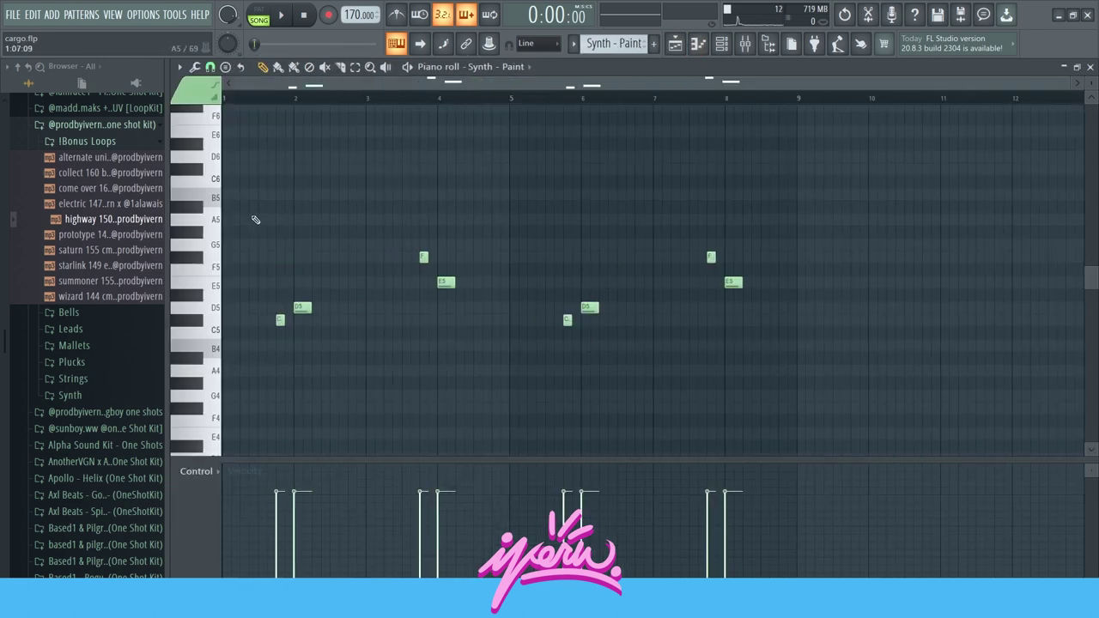
{"action": "left_click_drag", "start_coordinate": [256, 200], "coordinate": [600, 352]}
{"action": "left_click", "coordinate": [864, 206]}
{"action": "left_click_drag", "start_coordinate": [898, 216], "coordinate": [636, 296]}
{"action": "left_click", "coordinate": [466, 142]}
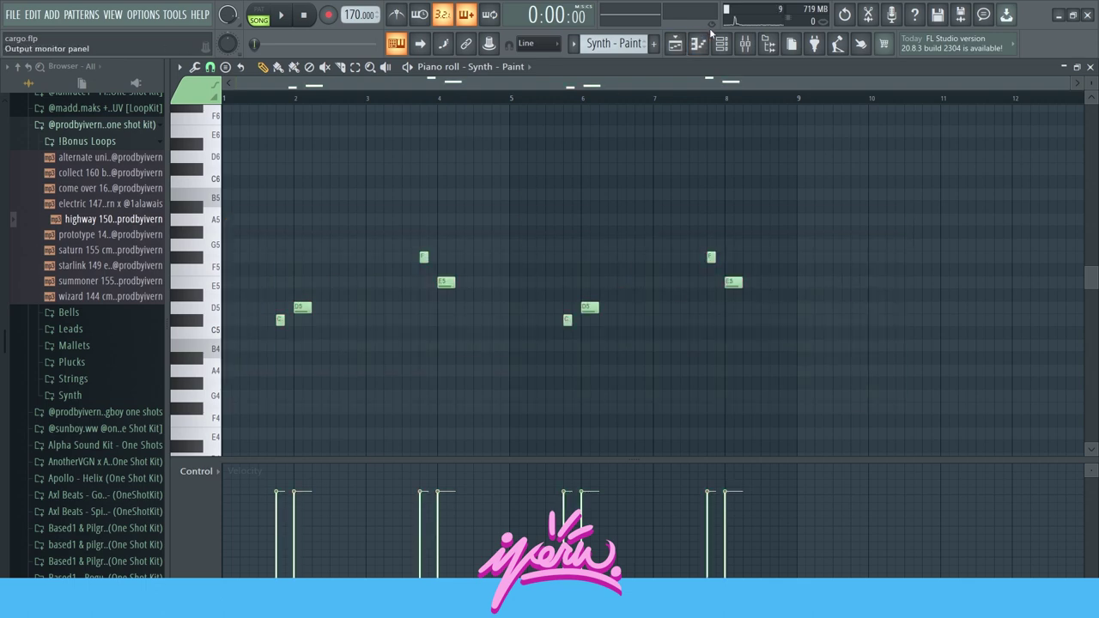
{"action": "left_click", "coordinate": [700, 44]}
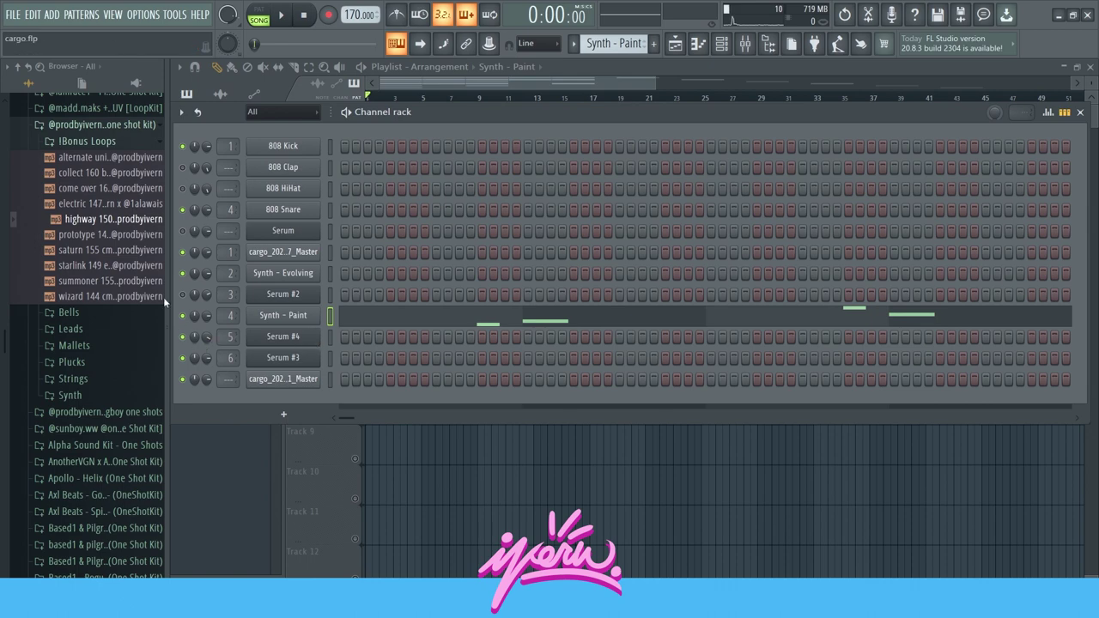
- Preview the Synth - Paint sample in the kit's Synth one-shot folder
{"action": "left_click", "coordinate": [72, 394]}
{"action": "scroll", "coordinate": [77, 378], "scroll_direction": "down", "scroll_amount": 4}
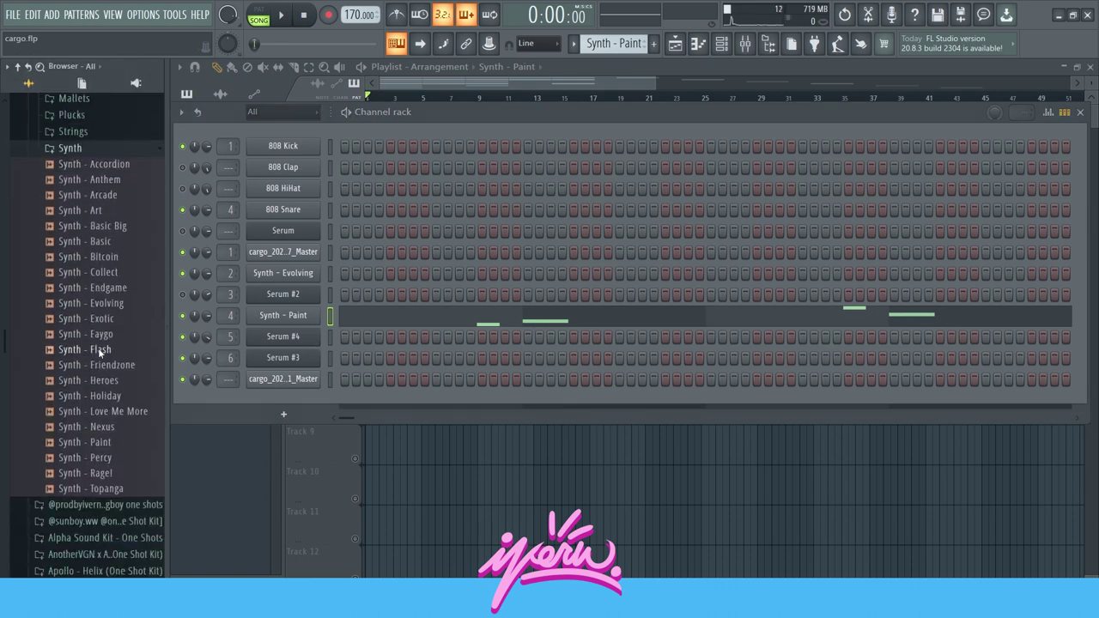
{"action": "left_click", "coordinate": [89, 445]}
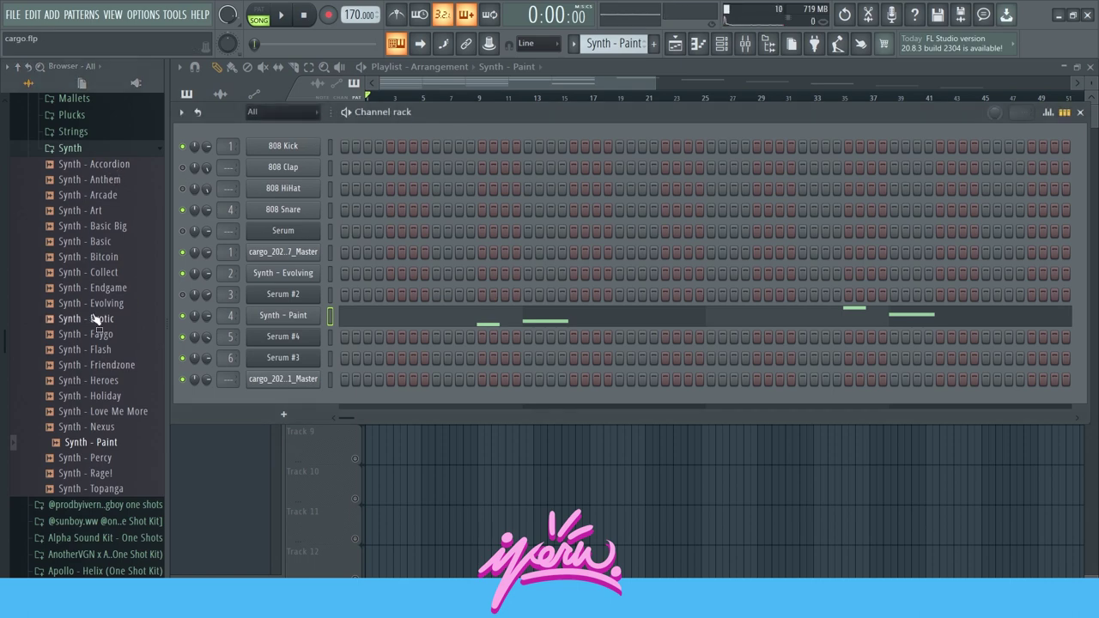
{"action": "scroll", "coordinate": [97, 319], "scroll_direction": "up", "scroll_amount": 10}
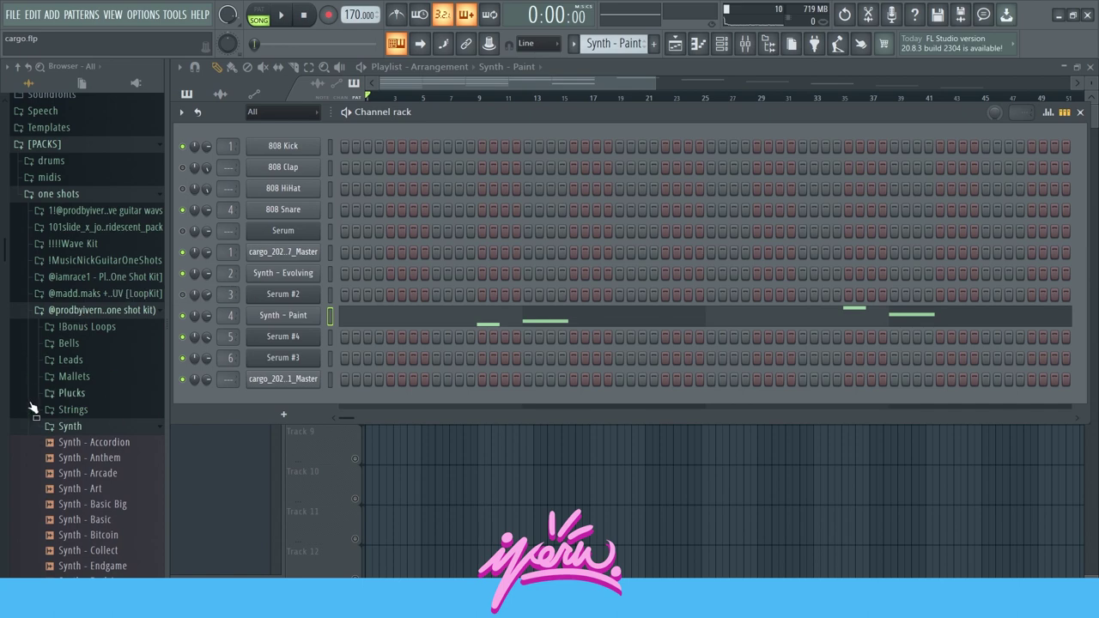
{"action": "left_click", "coordinate": [71, 434]}
{"action": "left_click", "coordinate": [89, 429]}
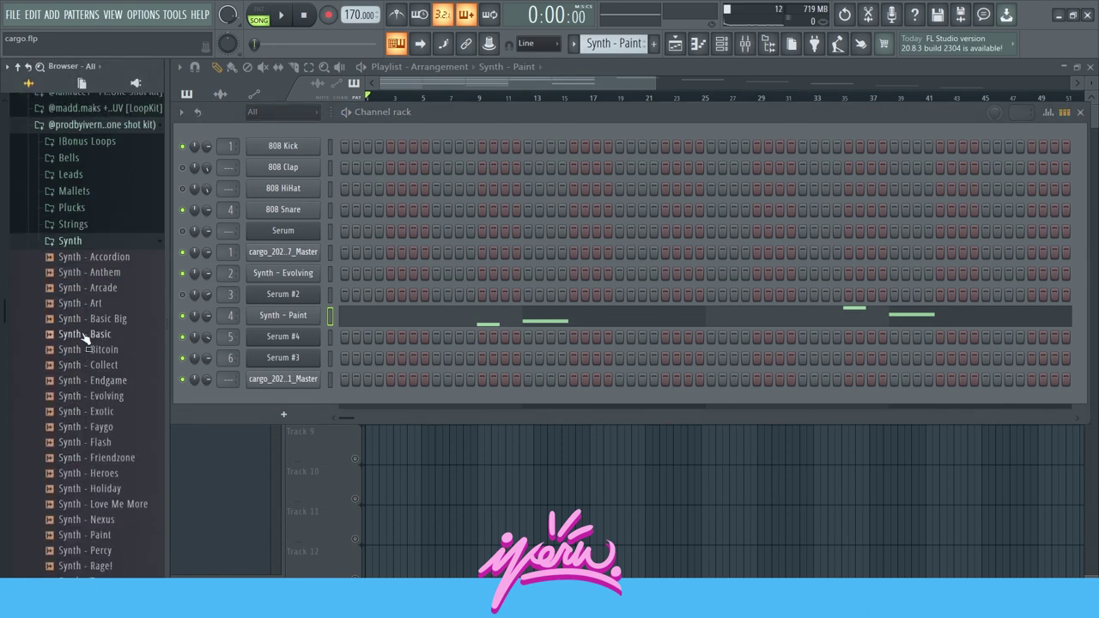
- Make Serum #4 the active pattern and play its B5–A6 lead melody in the piano roll
{"action": "scroll", "coordinate": [110, 344], "scroll_direction": "up", "scroll_amount": 15}
{"action": "key", "text": "F6"}
{"action": "left_click", "coordinate": [368, 336]}
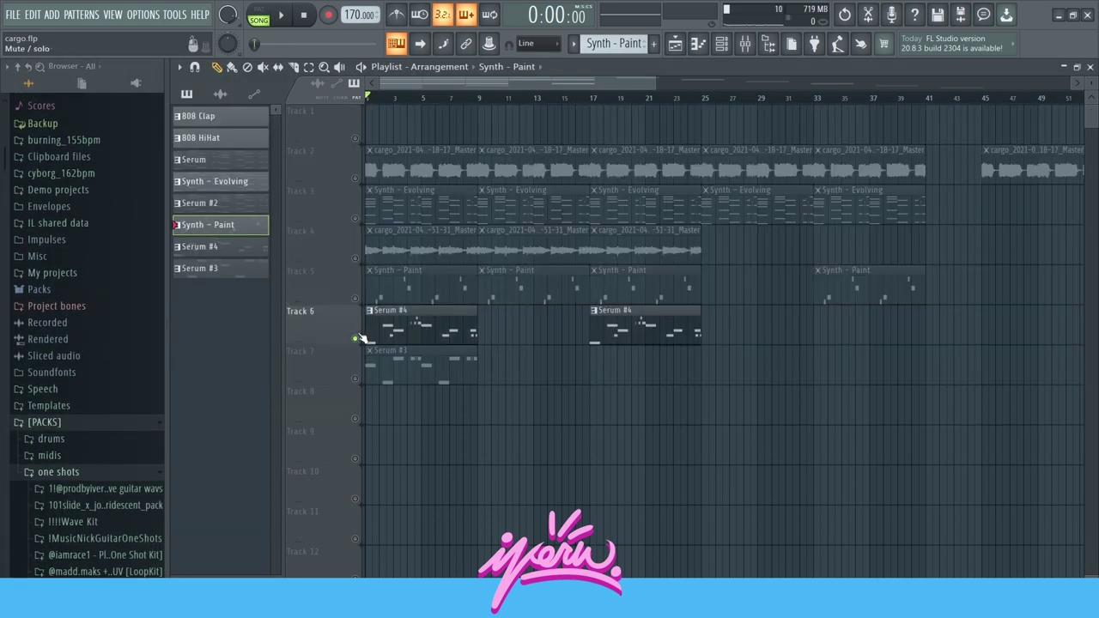
{"action": "double_click", "coordinate": [421, 335]}
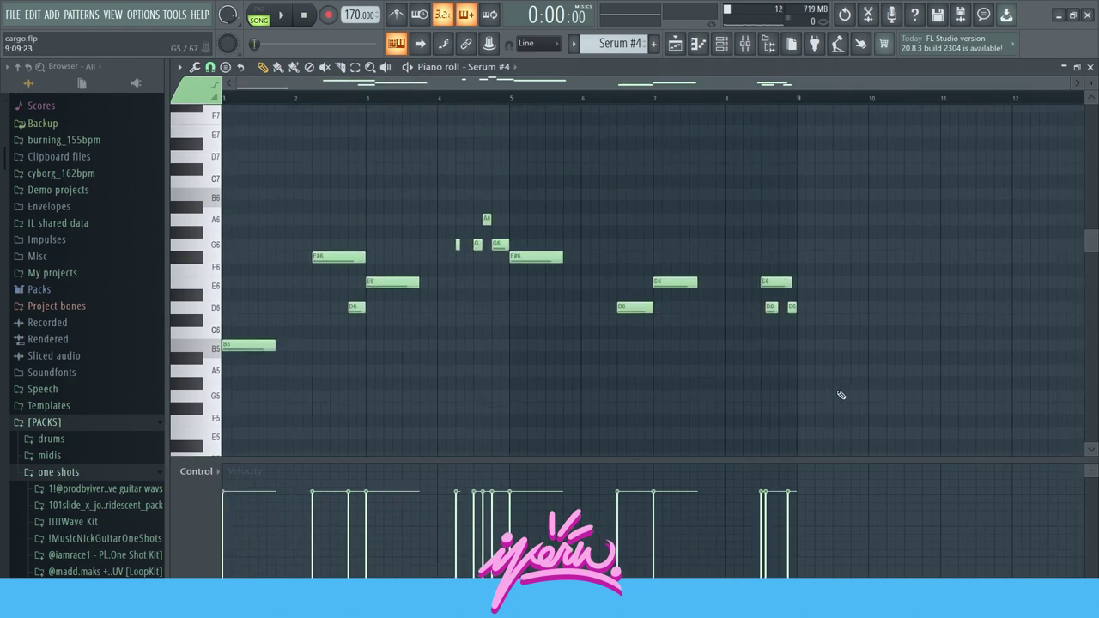
{"action": "left_click_drag", "start_coordinate": [973, 171], "coordinate": [706, 302]}
{"action": "key", "text": "ctrl+a"}
{"action": "key", "text": "ctrl+d"}
{"action": "key", "text": "space"}
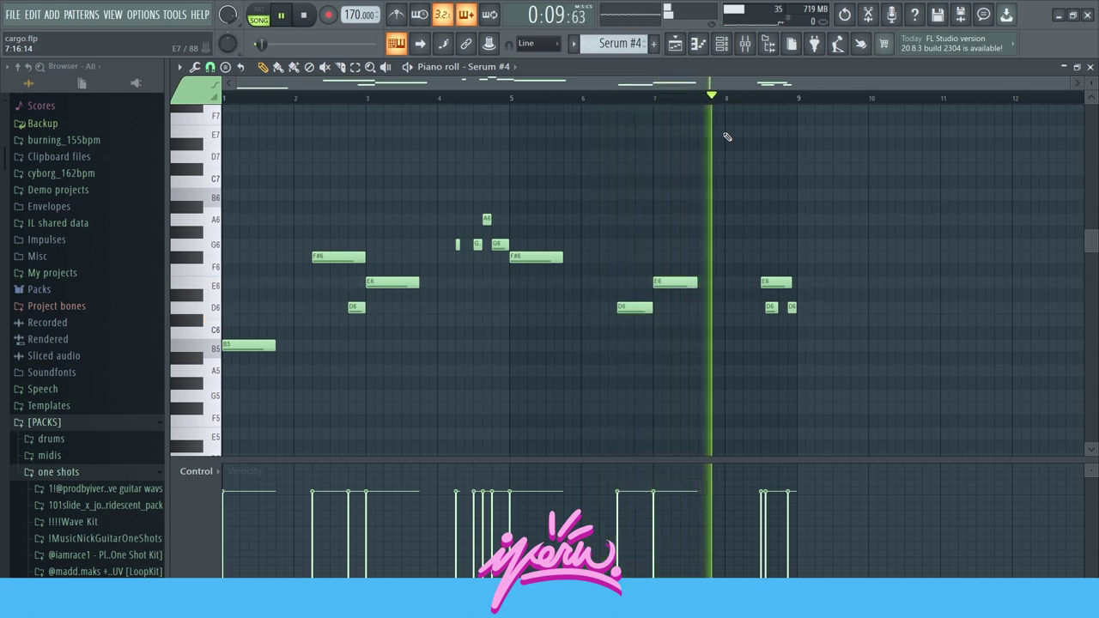
{"action": "key", "text": "space"}
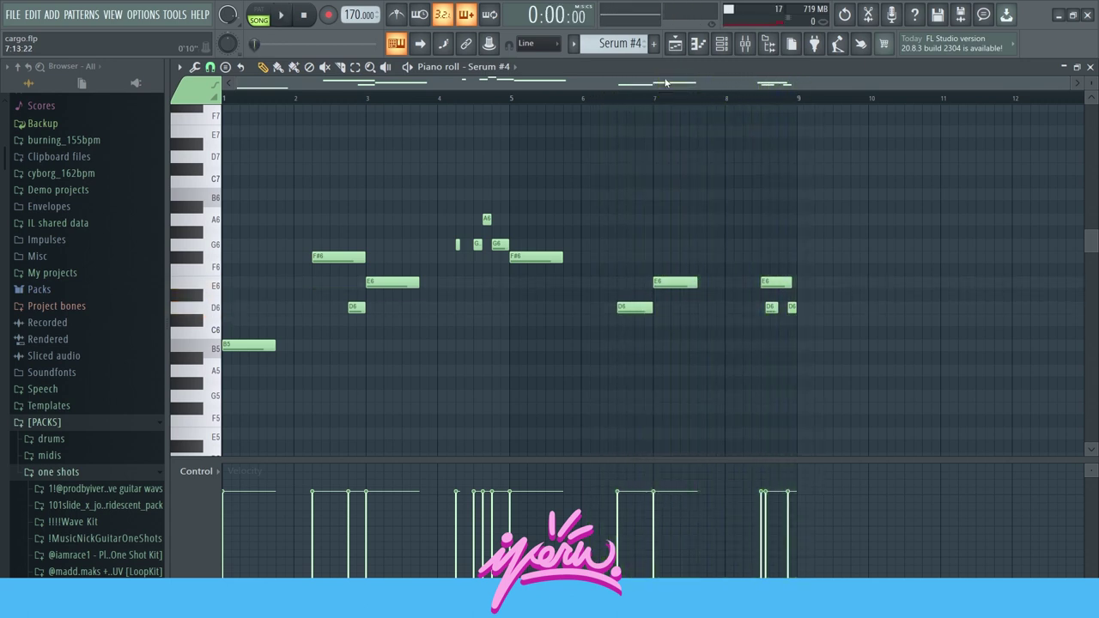
- Close the note editor and review the Serum #4 synth's LD - Mr Rager patch
{"action": "left_click", "coordinate": [698, 43]}
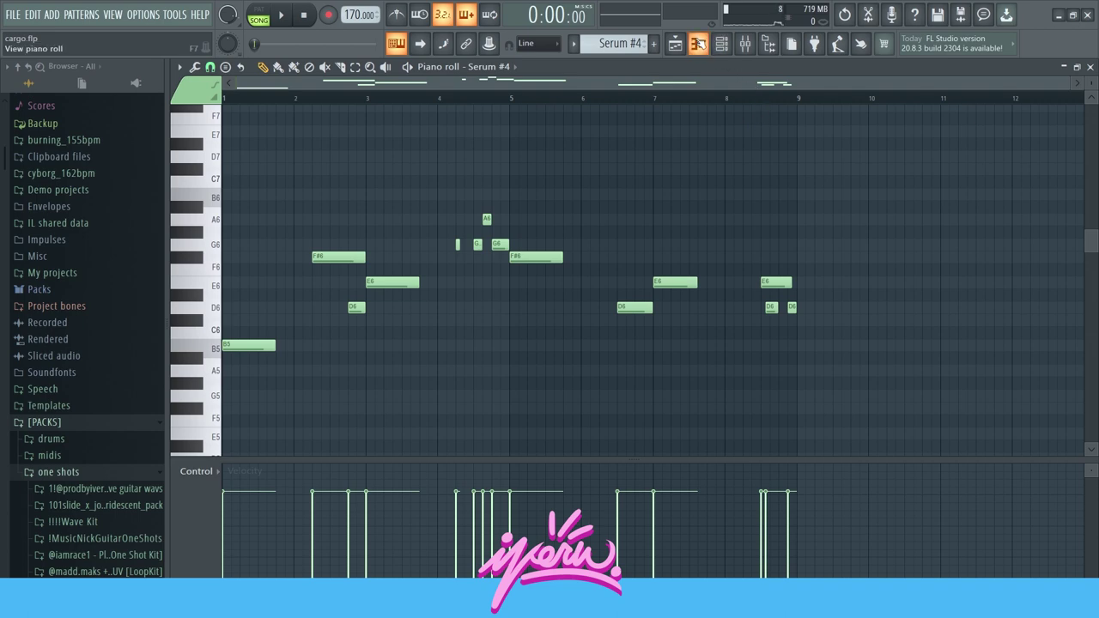
{"action": "left_click", "coordinate": [699, 42]}
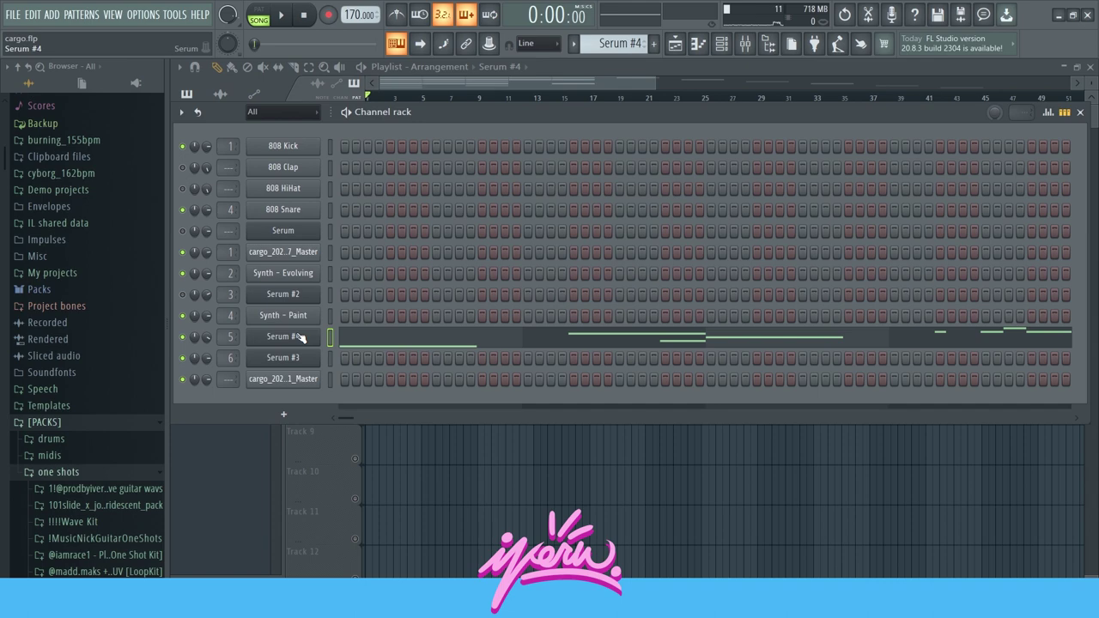
{"action": "left_click", "coordinate": [301, 337]}
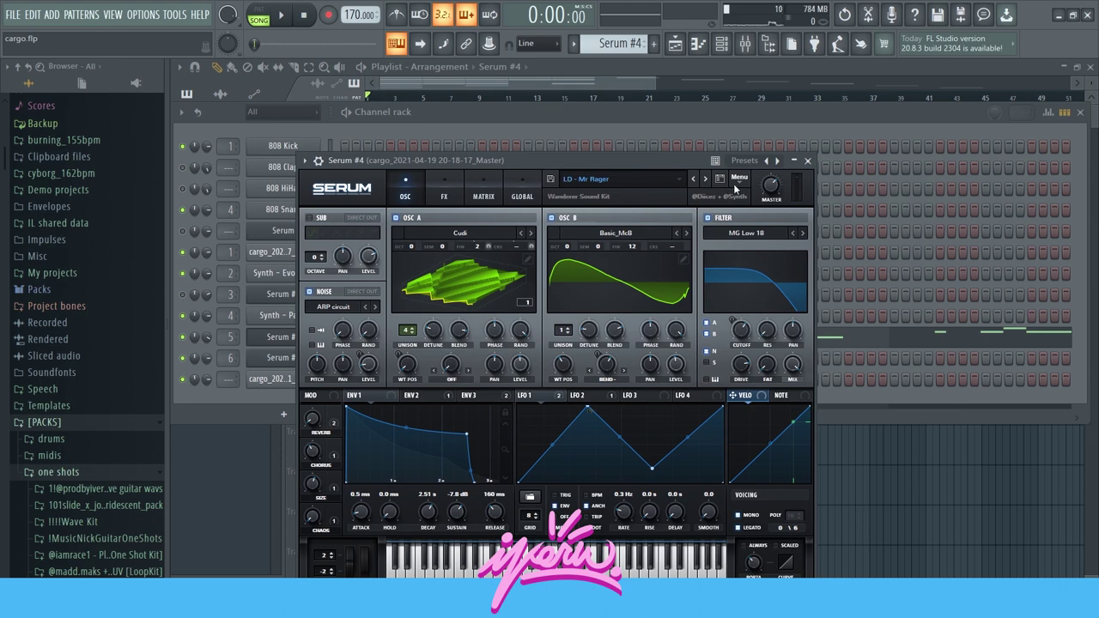
{"action": "left_click", "coordinate": [808, 162]}
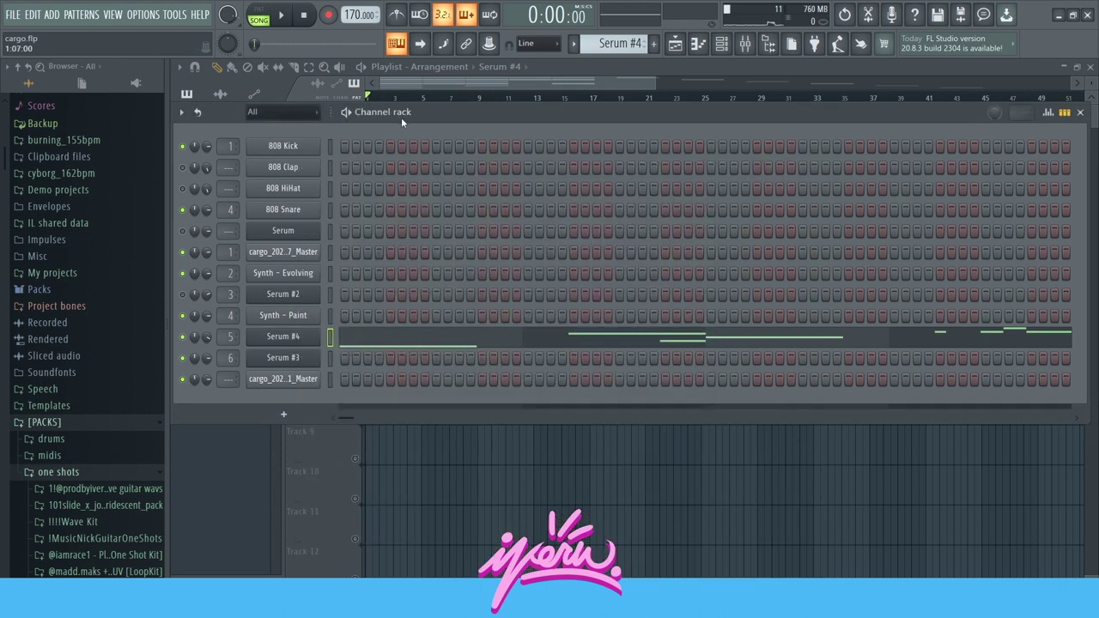
- Open the Serum #3 clip's piano roll and play its melody twice
{"action": "key", "text": "F6"}
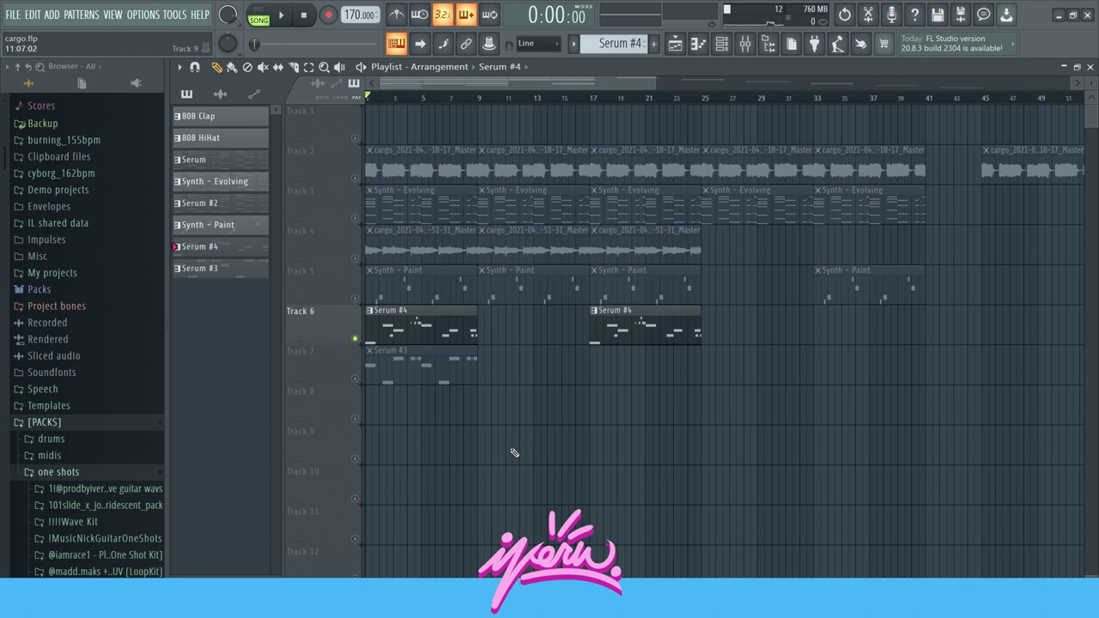
{"action": "double_click", "coordinate": [378, 369]}
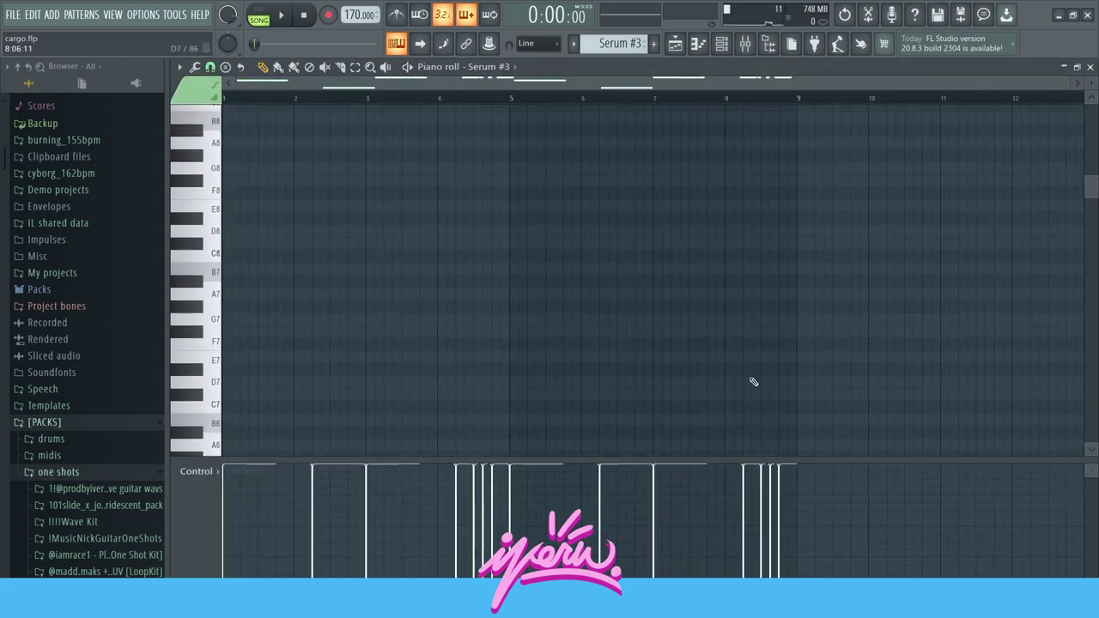
{"action": "key", "text": "space"}
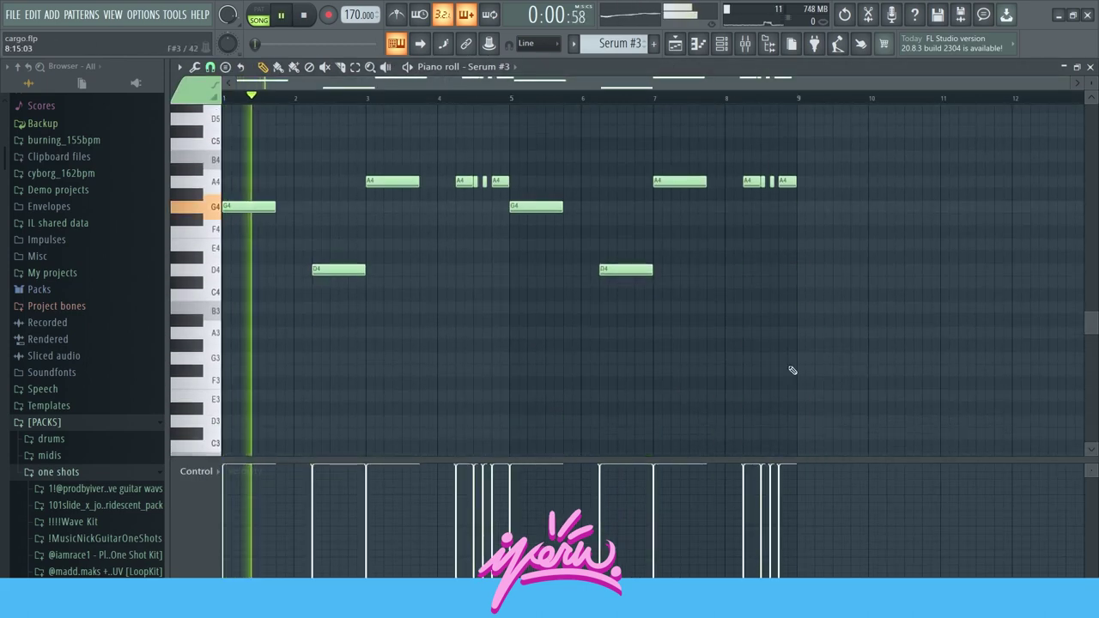
{"action": "key", "text": "space"}
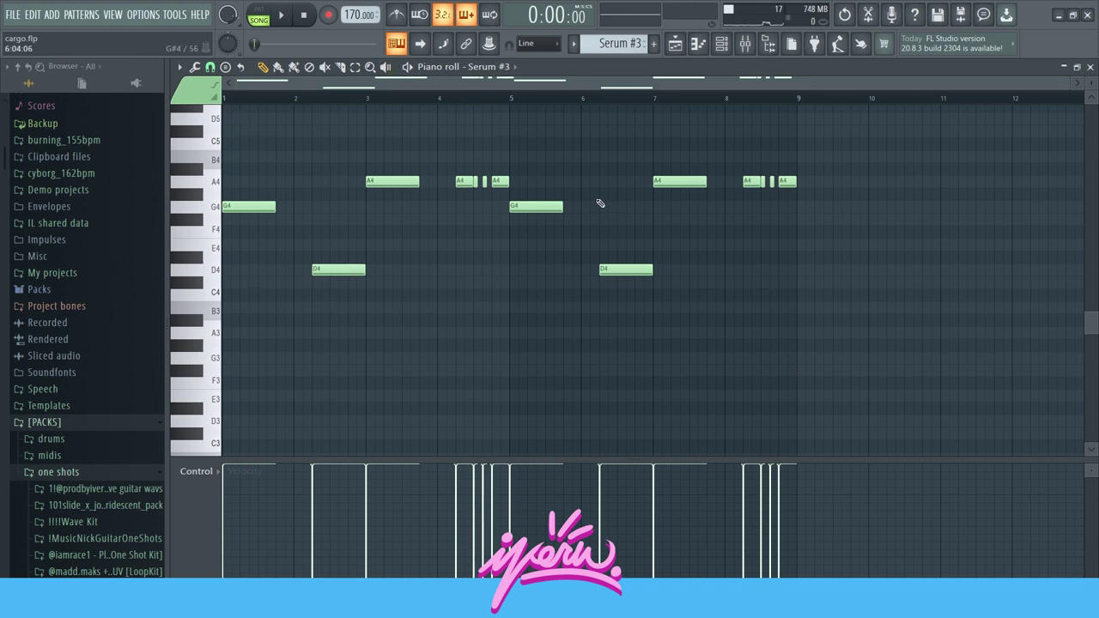
{"action": "key", "text": "space"}
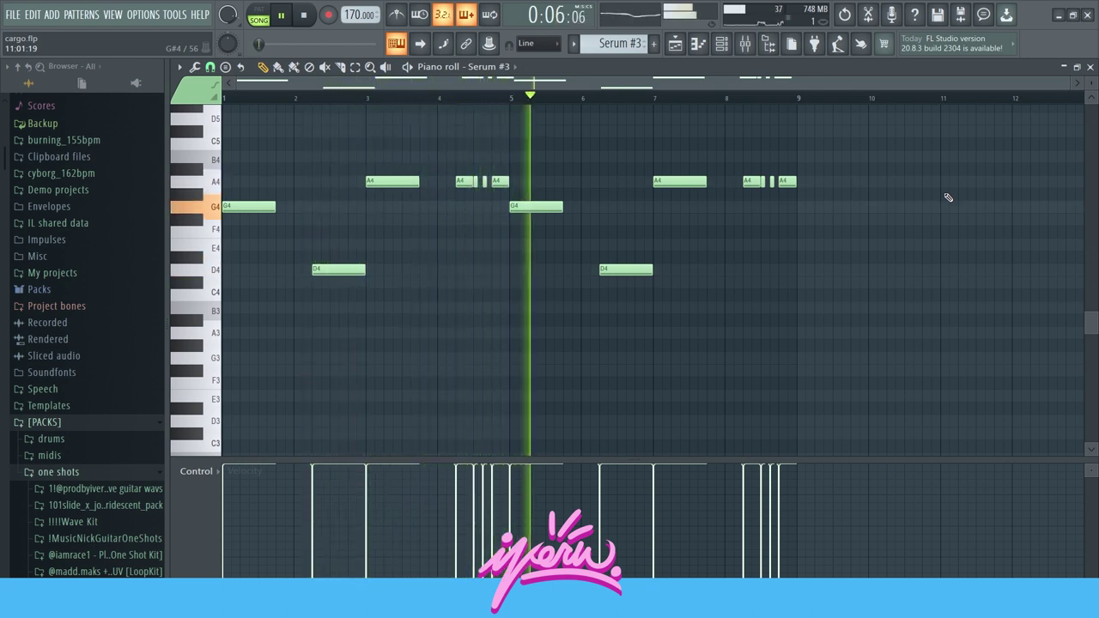
{"action": "key", "text": "space"}
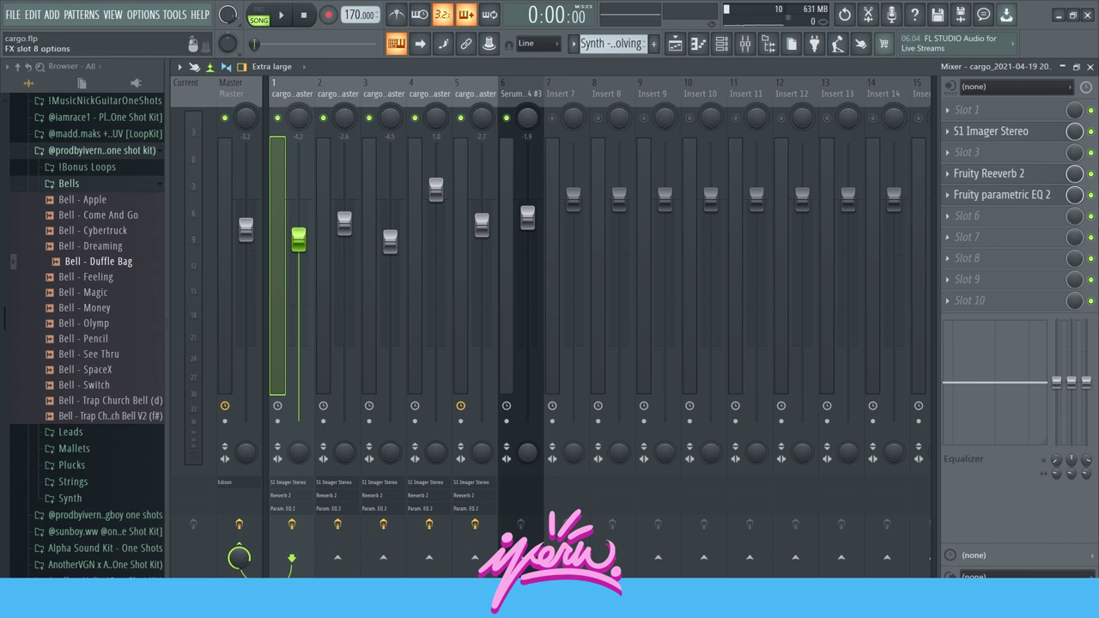
- On mixer insert 1, review S1 Imager and Reeverb 2, then drop parametric EQ band 2 to the floor
{"action": "left_click", "coordinate": [1009, 131]}
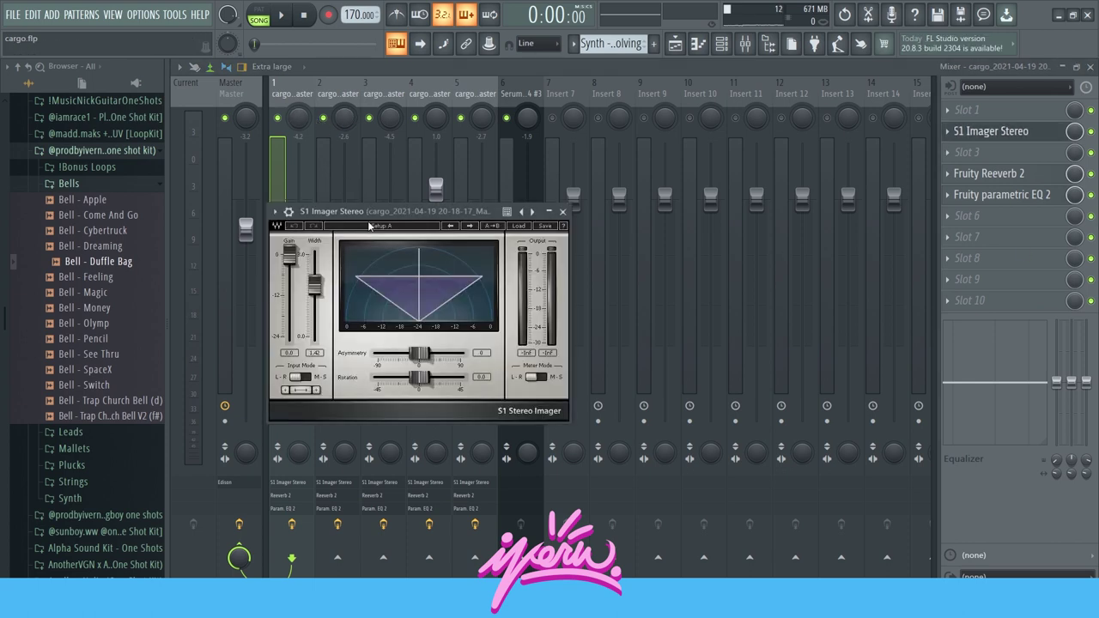
{"action": "left_click", "coordinate": [574, 200]}
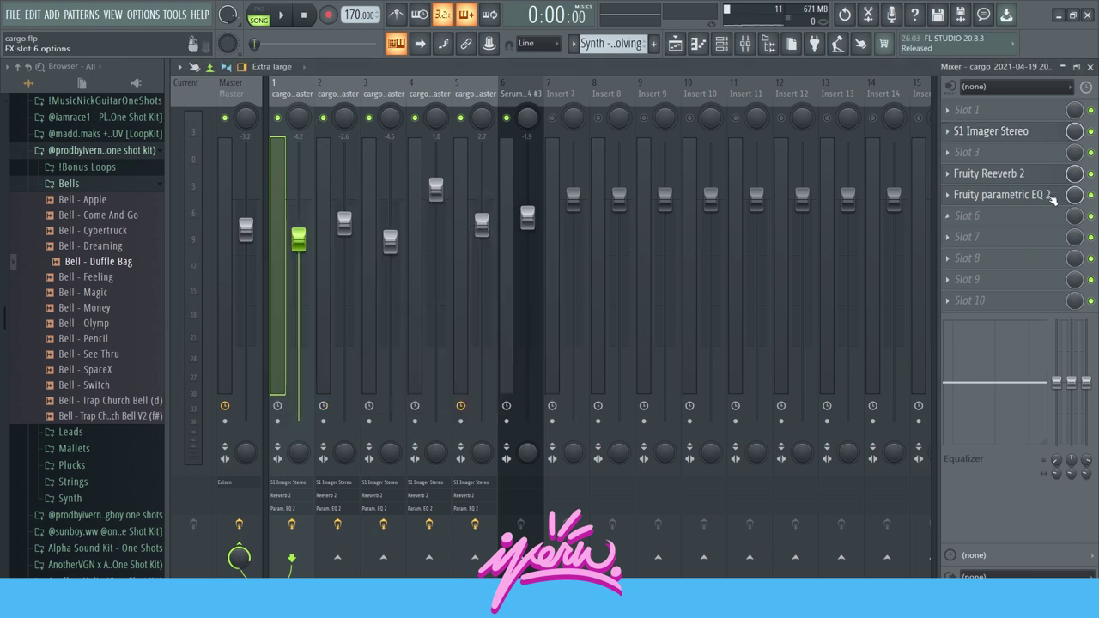
{"action": "left_click", "coordinate": [1017, 173]}
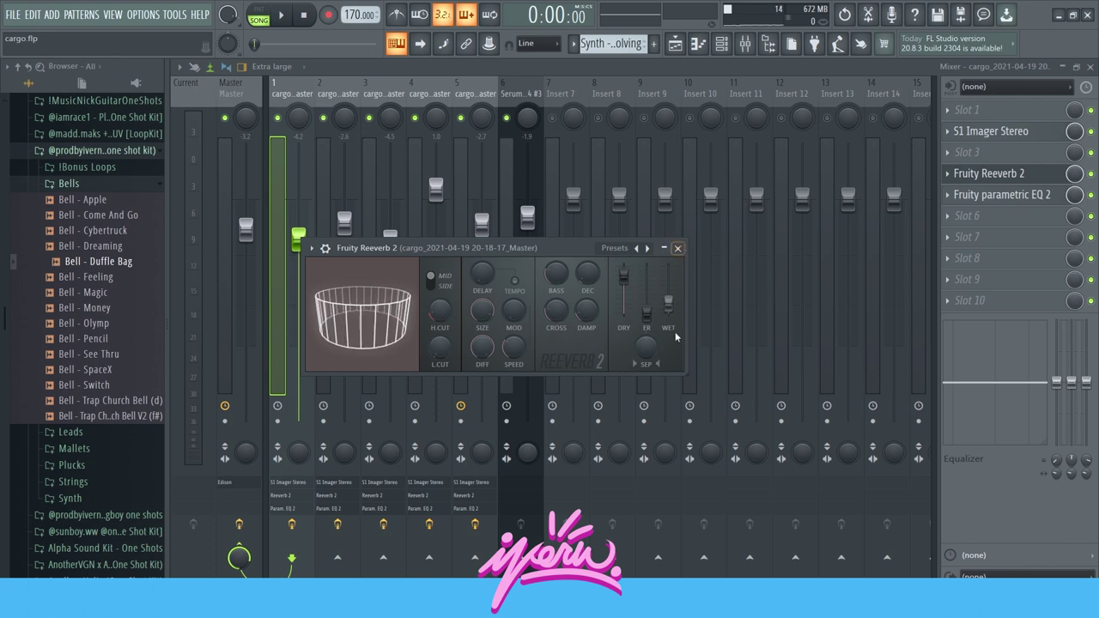
{"action": "left_click", "coordinate": [678, 248]}
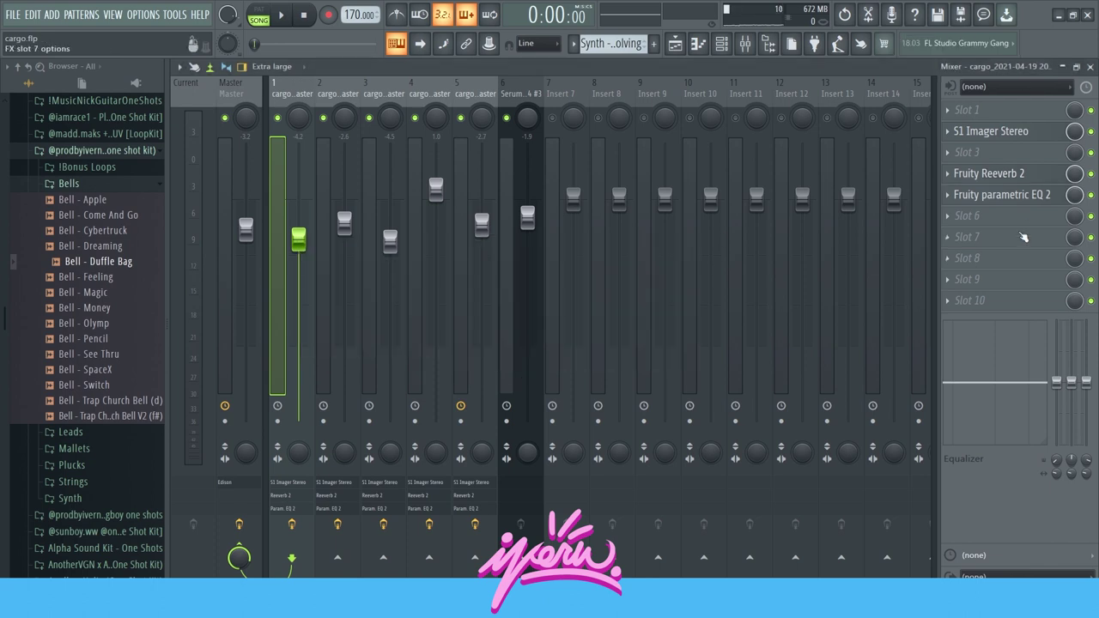
{"action": "left_click", "coordinate": [1002, 195]}
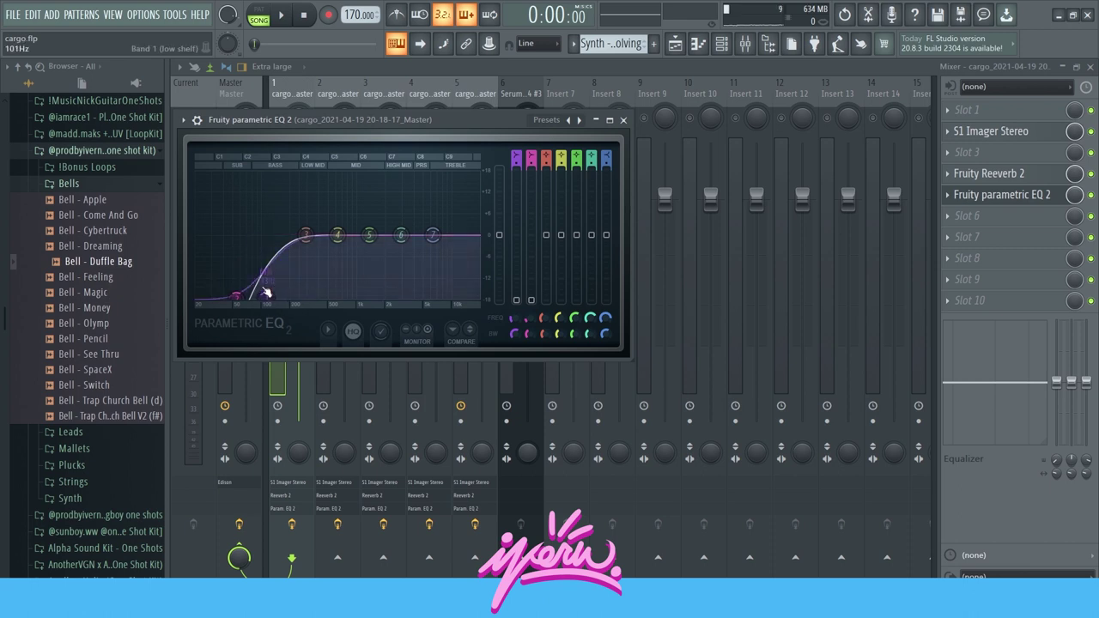
{"action": "left_click_drag", "start_coordinate": [267, 294], "coordinate": [267, 297]}
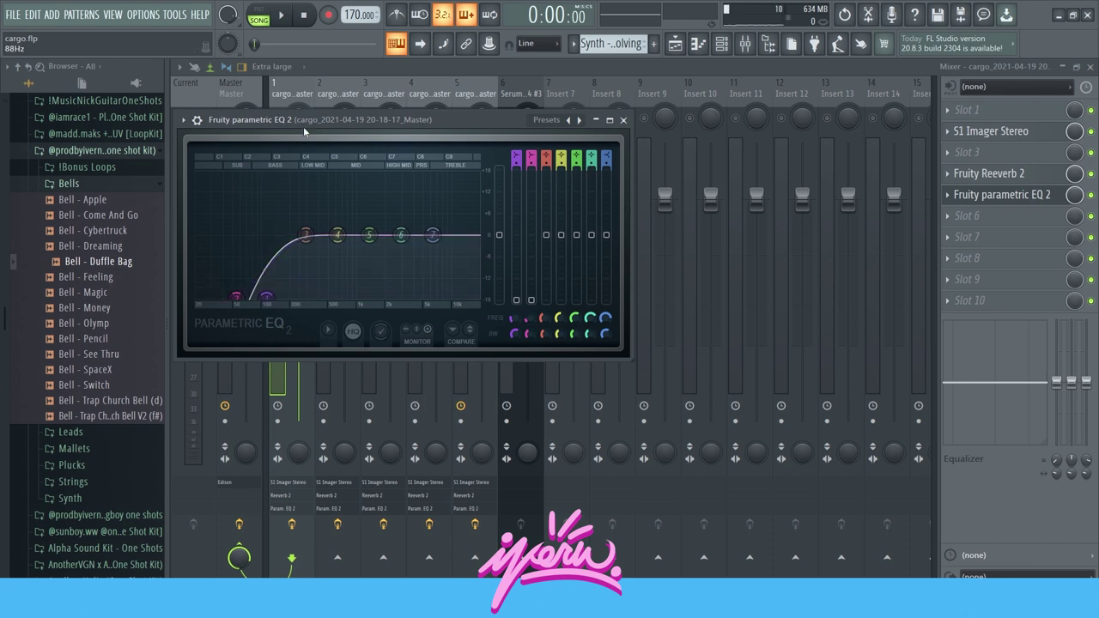
{"action": "left_click_drag", "start_coordinate": [317, 119], "coordinate": [367, 130]}
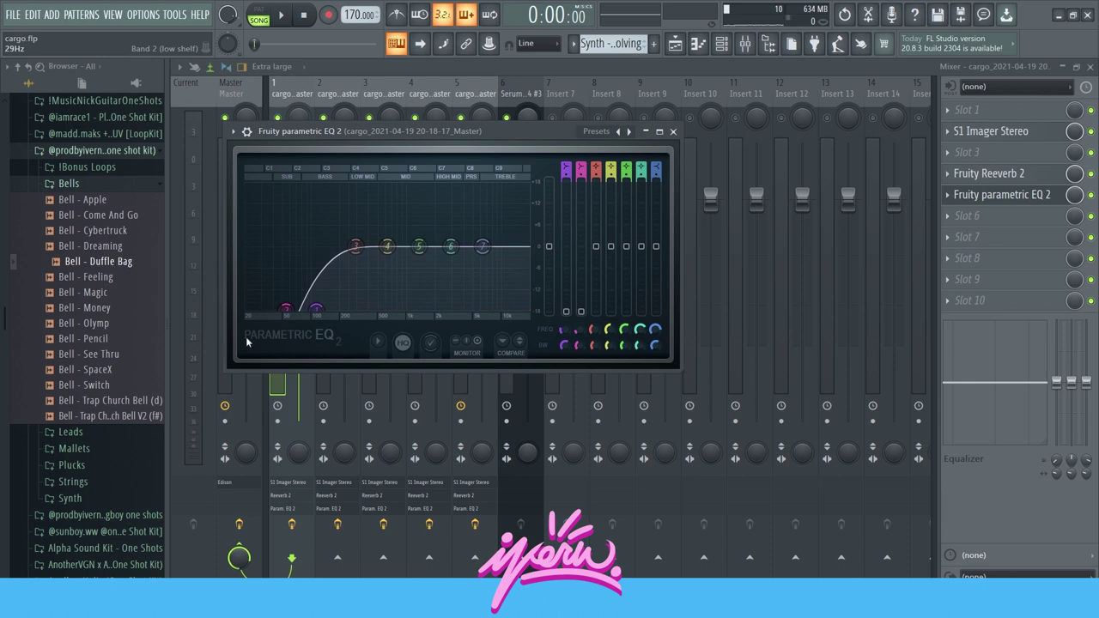
{"action": "left_click", "coordinate": [674, 131]}
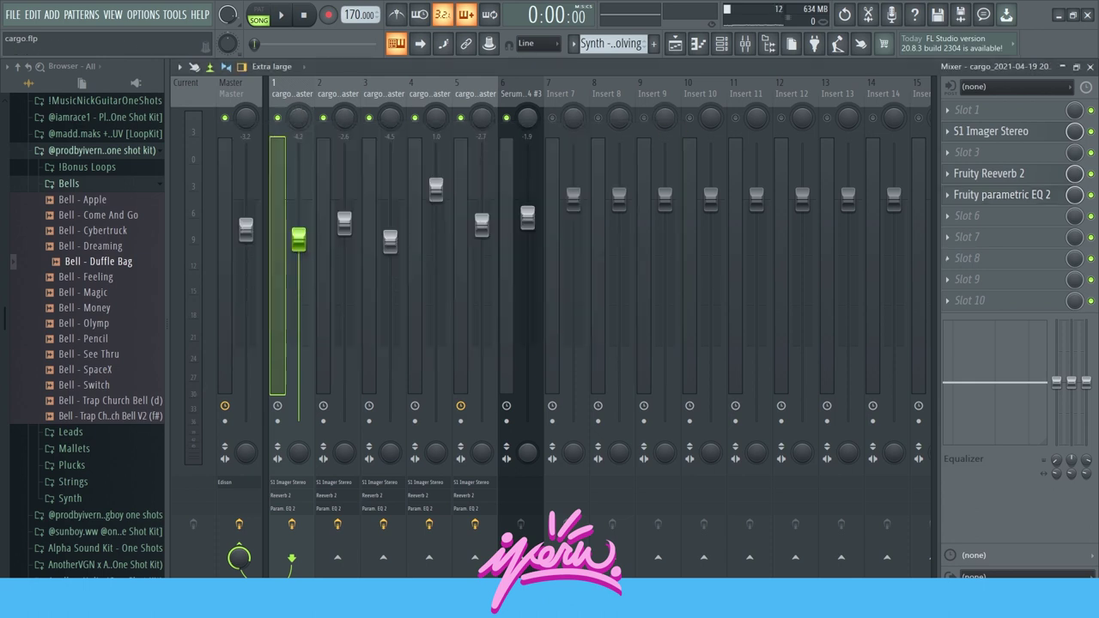
- Step through mixer inserts 2–5 to compare their S1 Imager, Reeverb 2 and EQ chains
{"action": "left_click", "coordinate": [327, 101]}
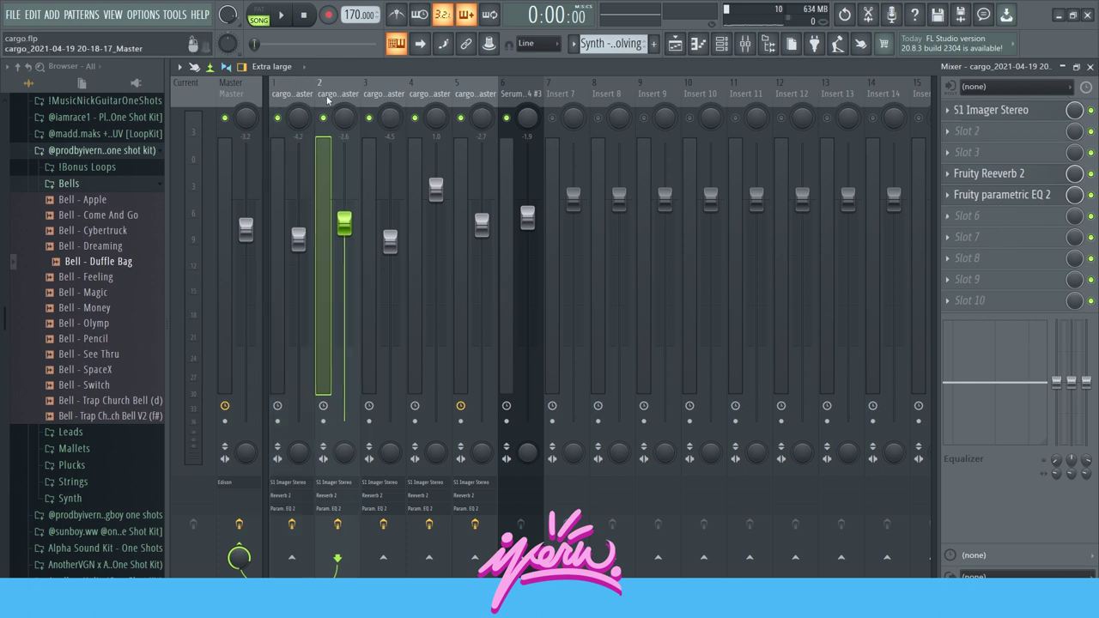
{"action": "left_click", "coordinate": [383, 99]}
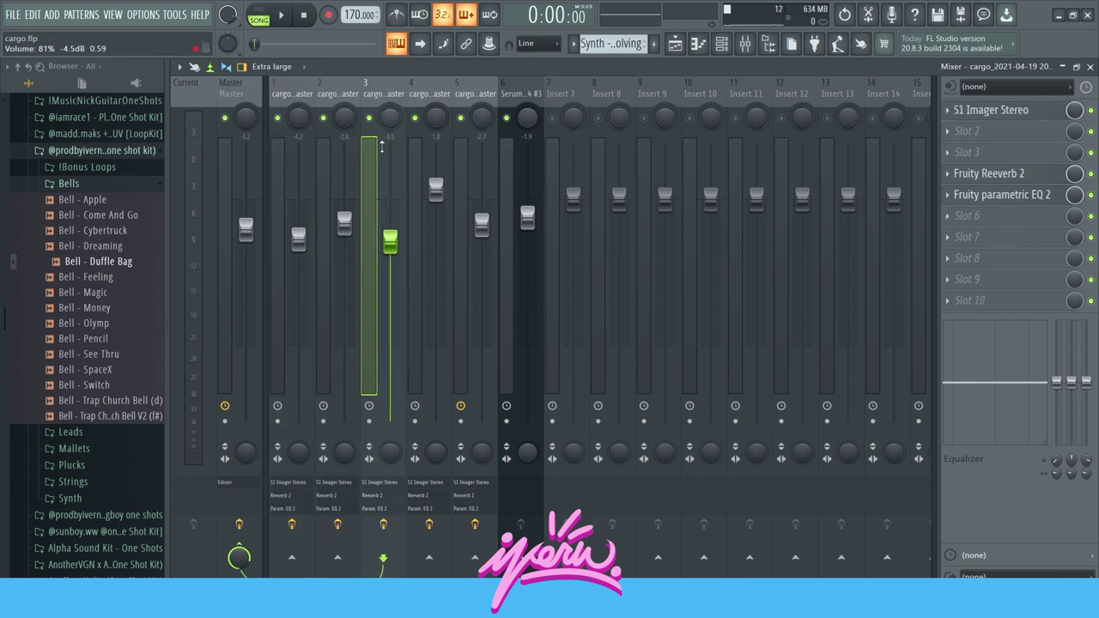
{"action": "left_click", "coordinate": [423, 96]}
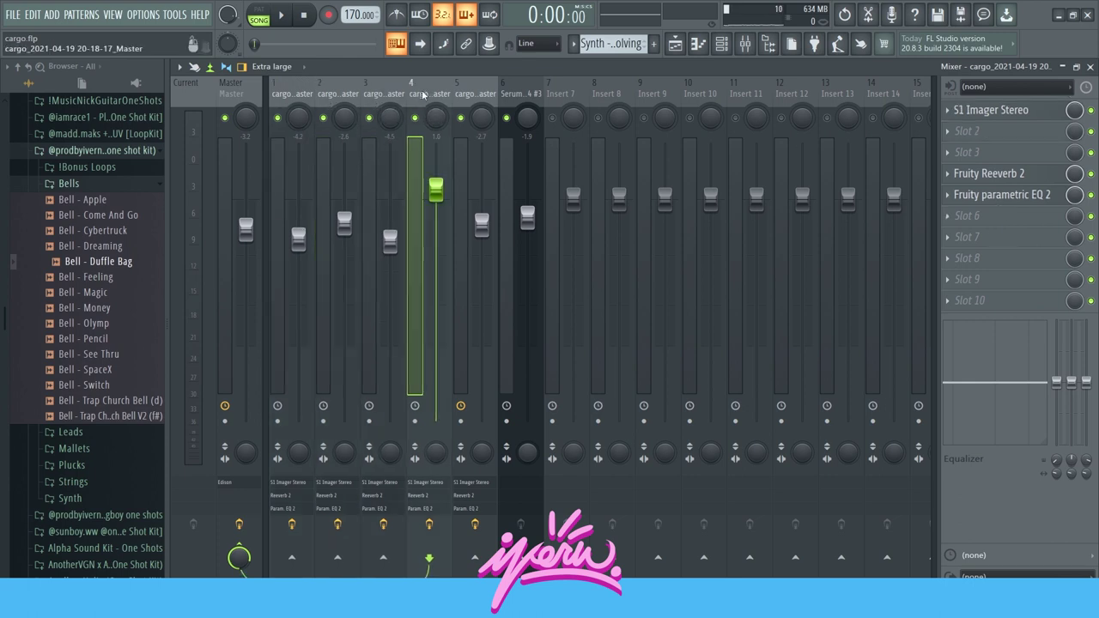
{"action": "left_click", "coordinate": [469, 96]}
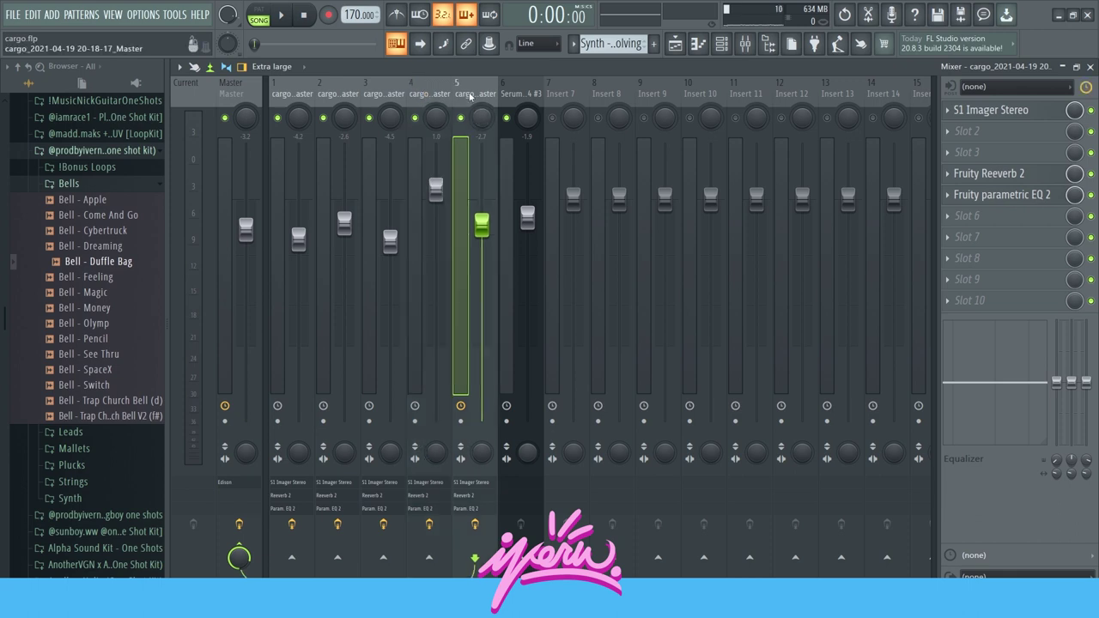
{"action": "left_click", "coordinate": [430, 95]}
{"action": "left_click", "coordinate": [340, 95]}
{"action": "left_click", "coordinate": [294, 94]}
{"action": "left_click", "coordinate": [333, 93]}
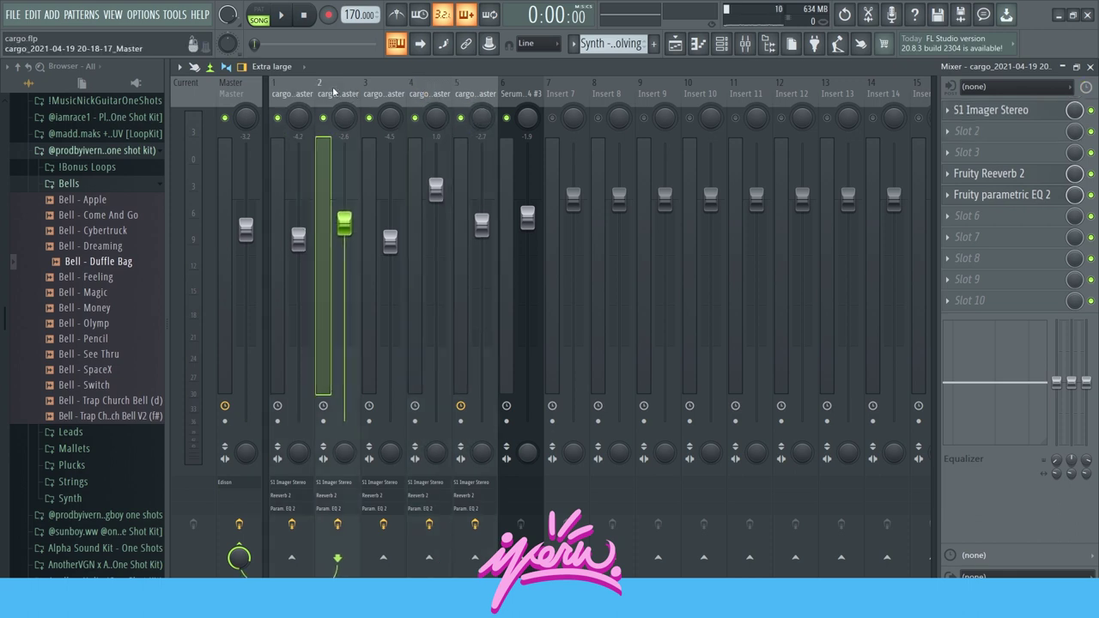
{"action": "left_click", "coordinate": [372, 91]}
{"action": "left_click", "coordinate": [478, 95]}
{"action": "left_click", "coordinate": [430, 96]}
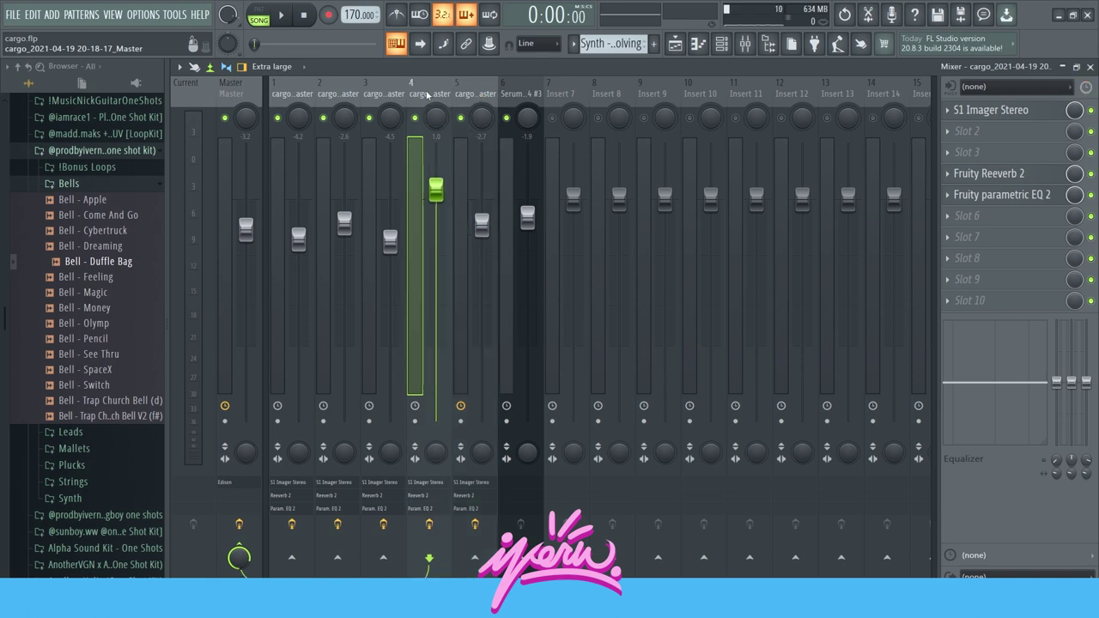
{"action": "left_click", "coordinate": [479, 95]}
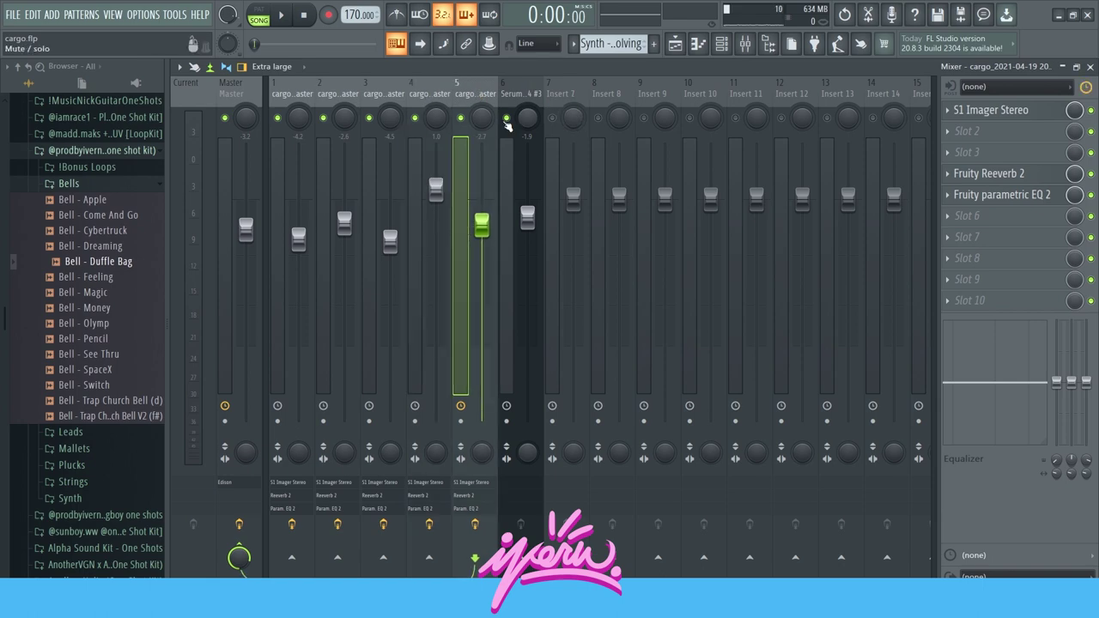
- Switch to the cargo 170 bmin arrangement, play the whole song, and select the bar 1–9 clips
{"action": "left_click", "coordinate": [676, 44]}
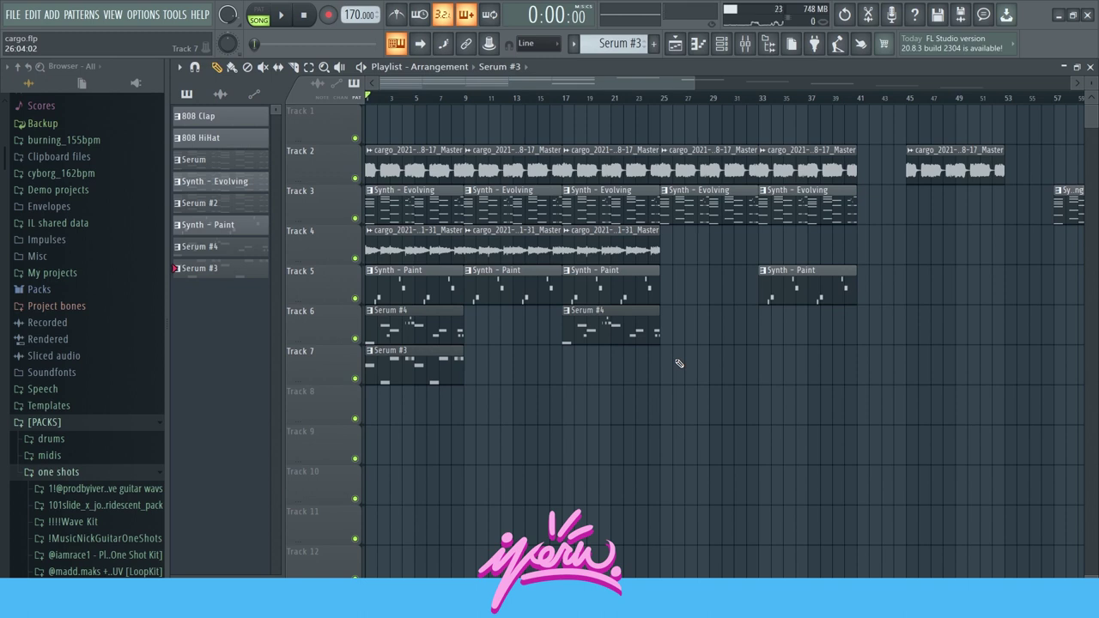
{"action": "key", "text": "space"}
{"action": "scroll", "coordinate": [633, 456], "scroll_direction": "down", "scroll_amount": 3, "text": "ctrl"}
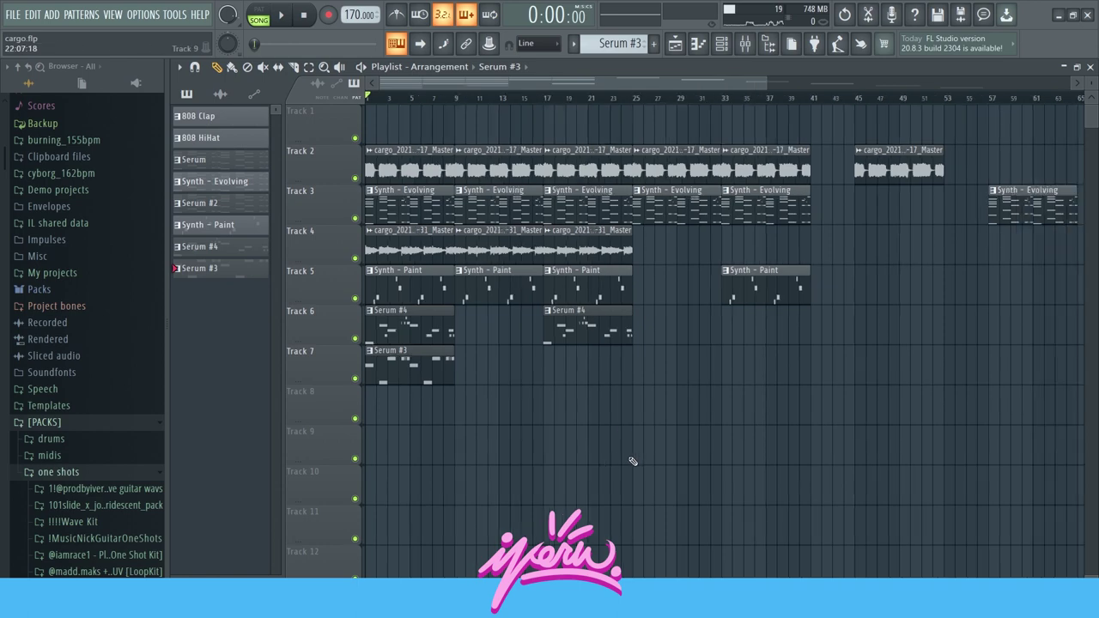
{"action": "scroll", "coordinate": [329, 408], "scroll_direction": "up", "scroll_amount": 5, "text": "ctrl"}
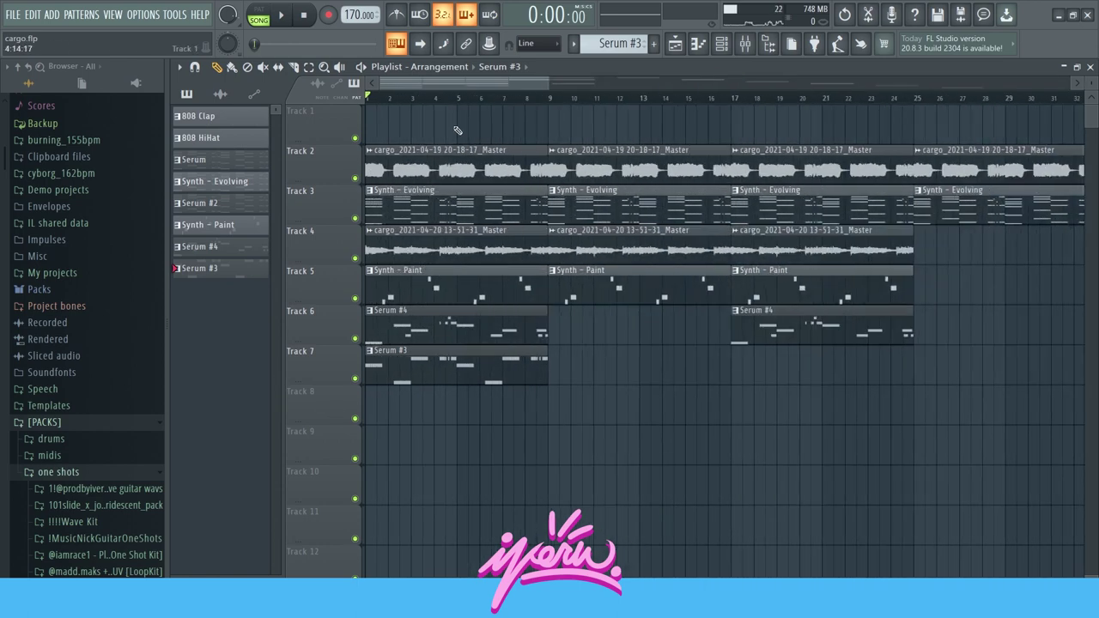
{"action": "left_click_drag", "start_coordinate": [539, 170], "coordinate": [447, 378]}
{"action": "left_click_drag", "start_coordinate": [487, 504], "coordinate": [544, 356]}
{"action": "scroll", "coordinate": [761, 454], "scroll_direction": "down", "scroll_amount": 5, "text": "ctrl"}
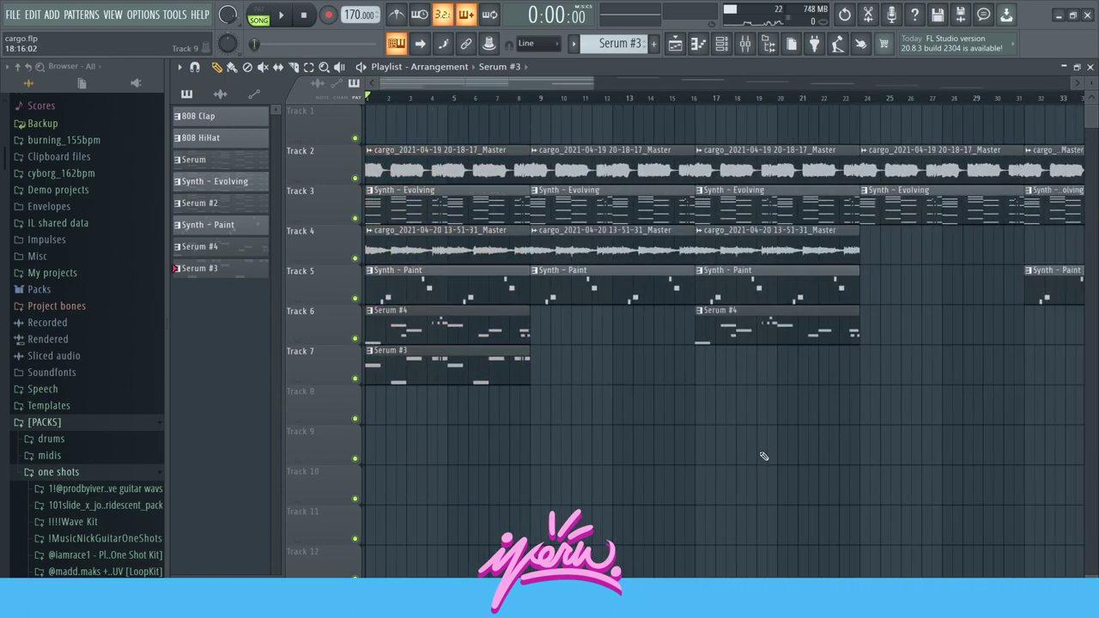
- Scroll the arrangement up to bring Track 2's Pattern 1 clips into view
{"action": "scroll", "coordinate": [767, 463], "scroll_direction": "up", "scroll_amount": 4, "text": "ctrl"}
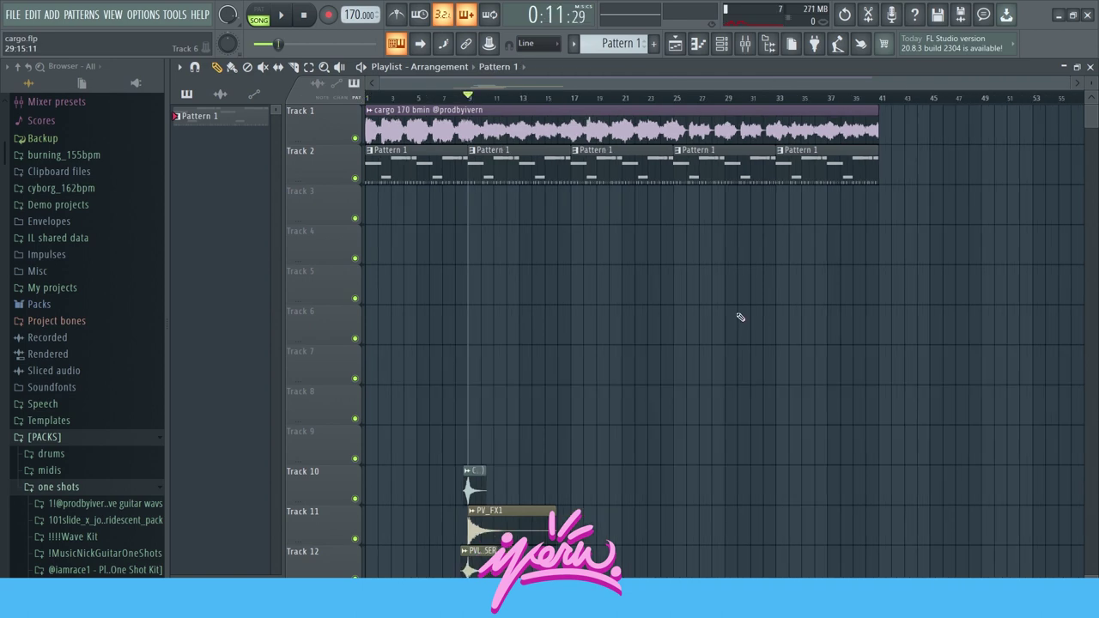
- Solo the Clap channel in Pattern 1, play it alone, and check its notes
{"action": "double_click", "coordinate": [524, 161]}
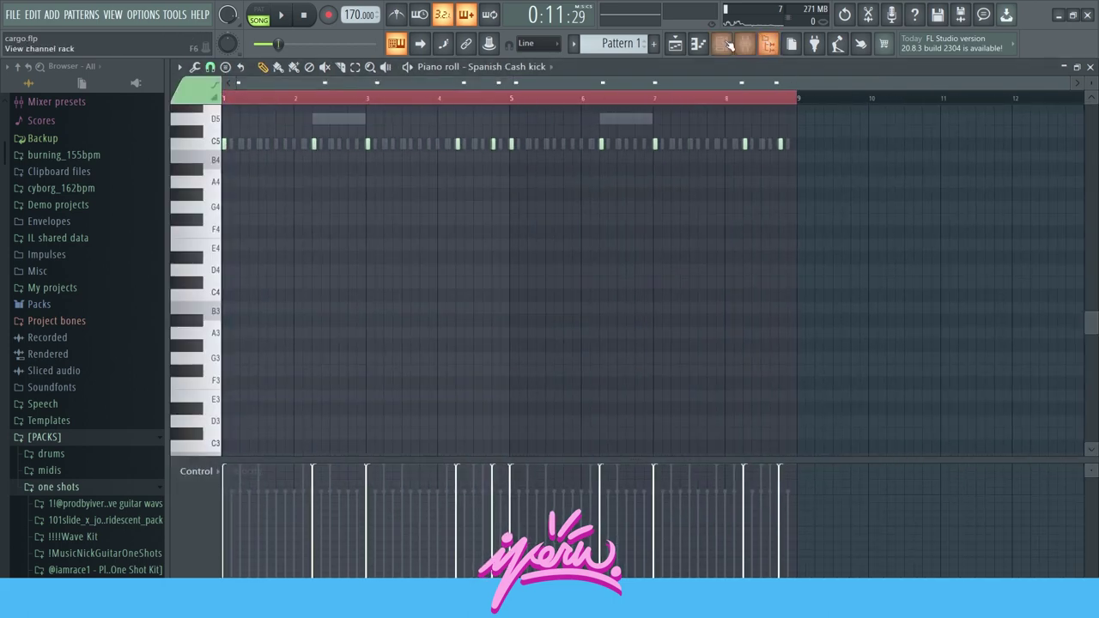
{"action": "left_click", "coordinate": [698, 44]}
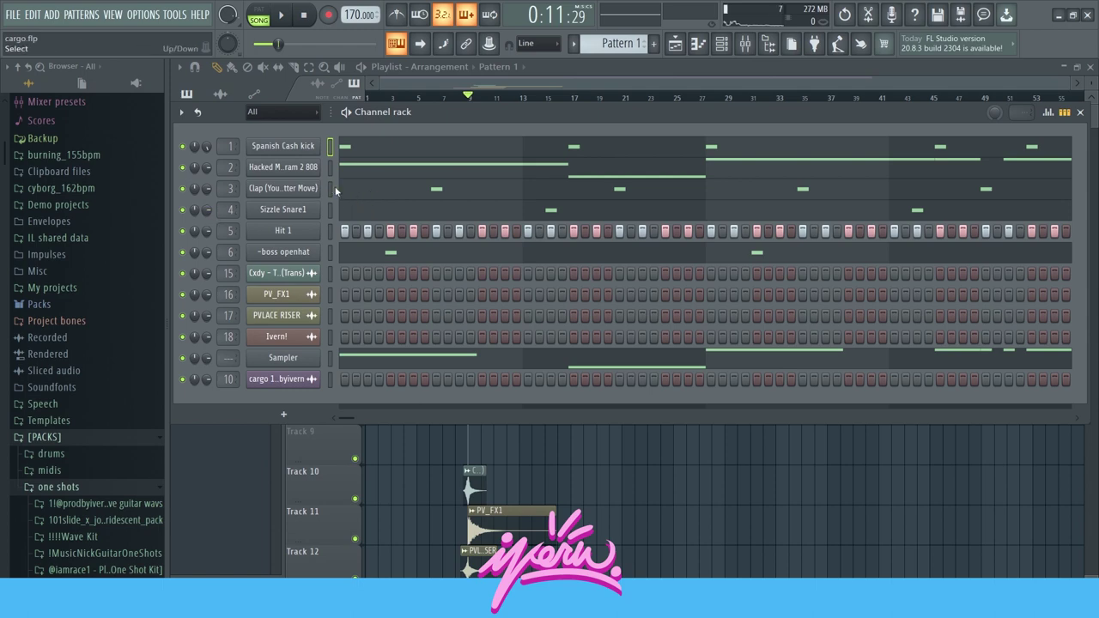
{"action": "right_click", "coordinate": [183, 189]}
{"action": "left_click", "coordinate": [210, 200]}
{"action": "key", "text": "space"}
{"action": "left_click", "coordinate": [421, 195]}
{"action": "key", "text": "F7"}
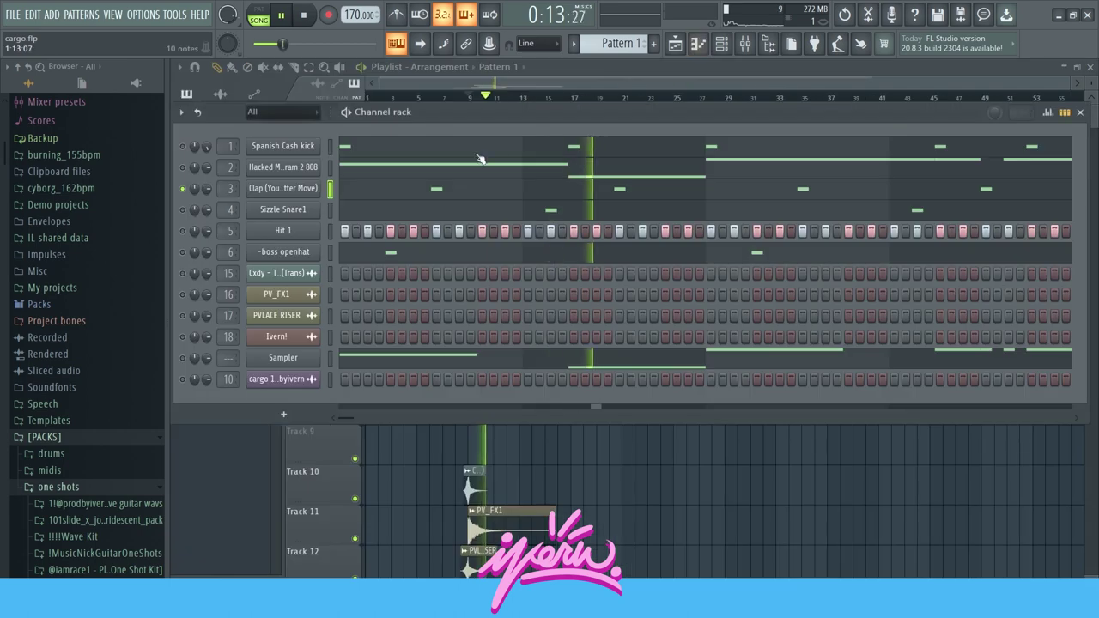
{"action": "key", "text": "space"}
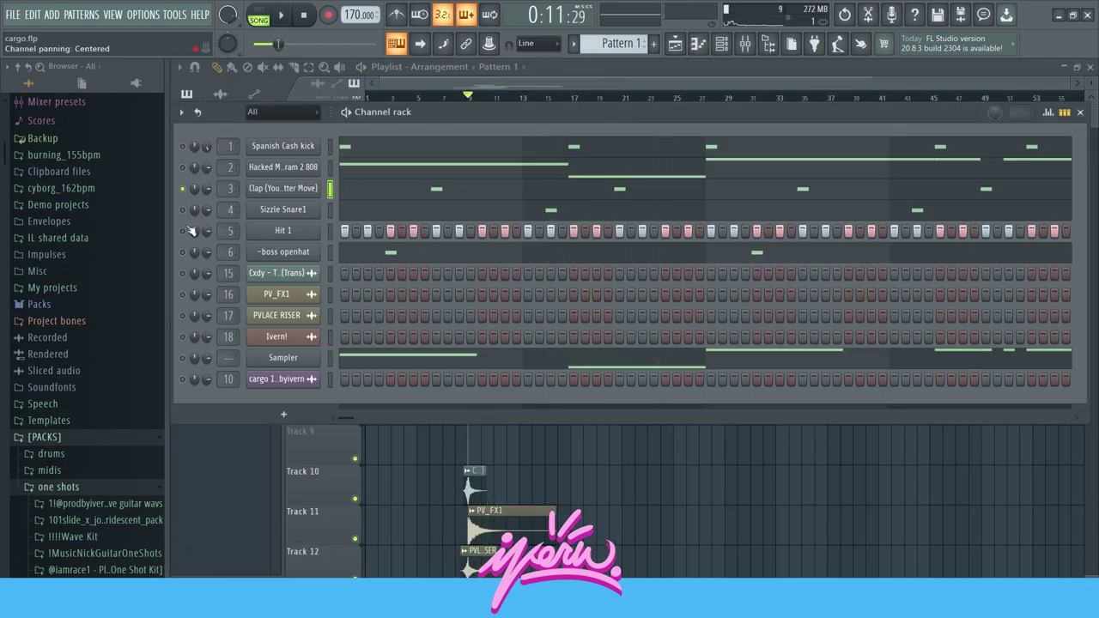
- Play the drums again with Sizzle Snare1, then the hats and open hat, layered on the clap
{"action": "key", "text": "space"}
{"action": "left_click", "coordinate": [411, 211]}
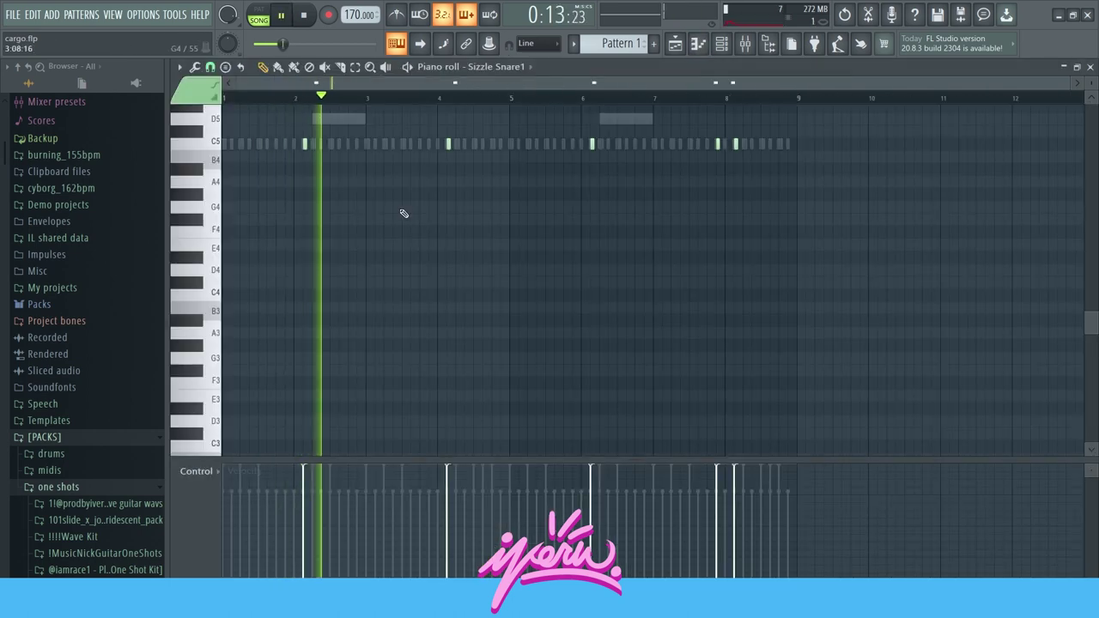
{"action": "key", "text": "space"}
{"action": "key", "text": "F7"}
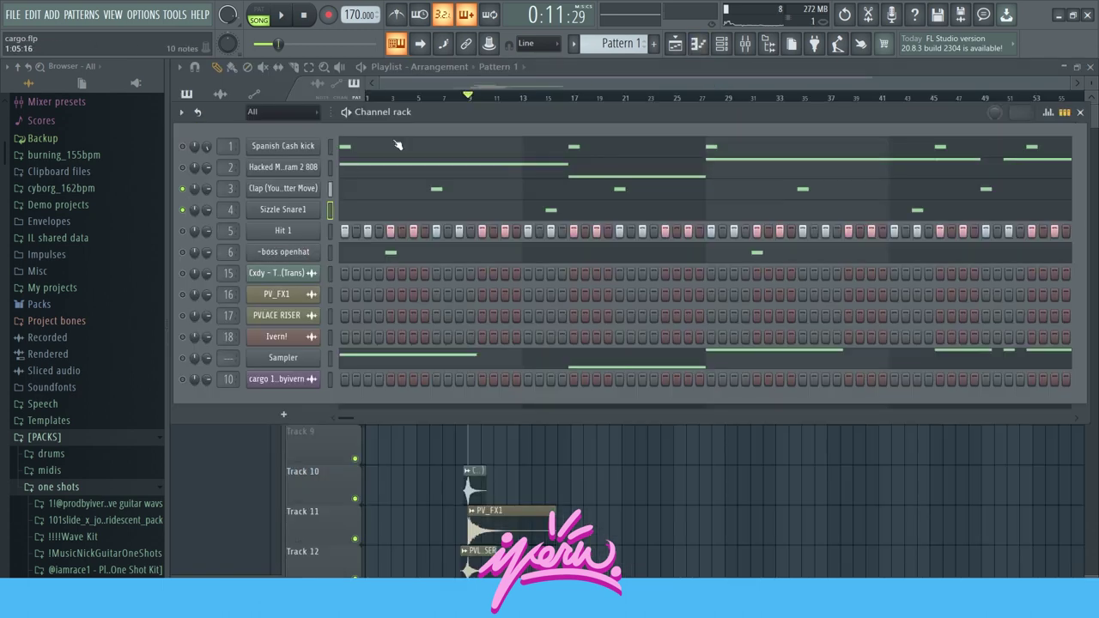
{"action": "key", "text": "space"}
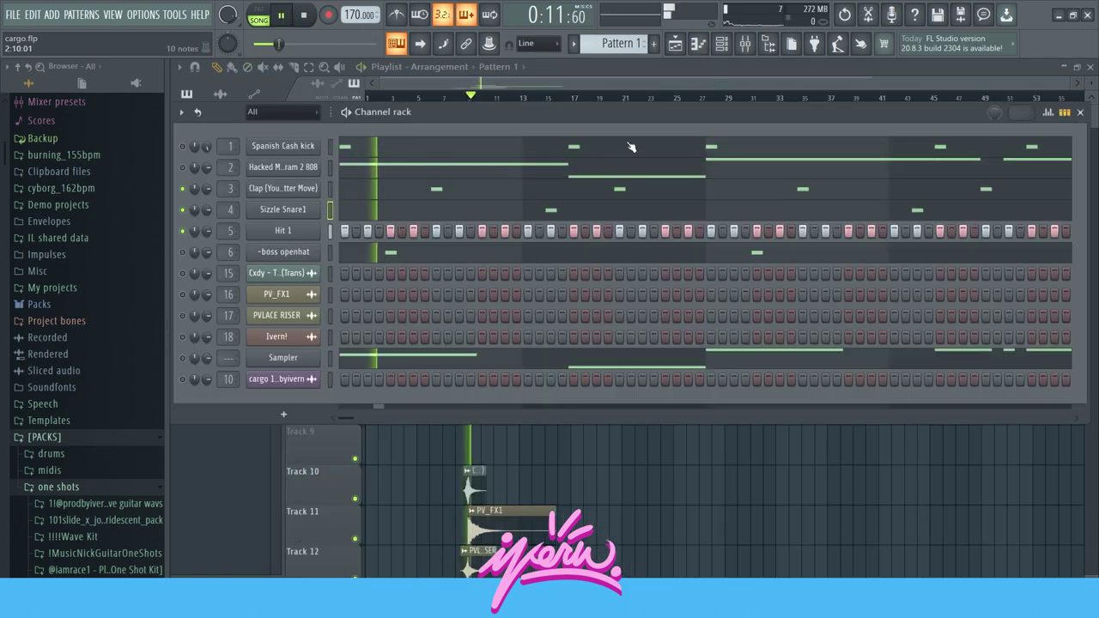
{"action": "key", "text": "space"}
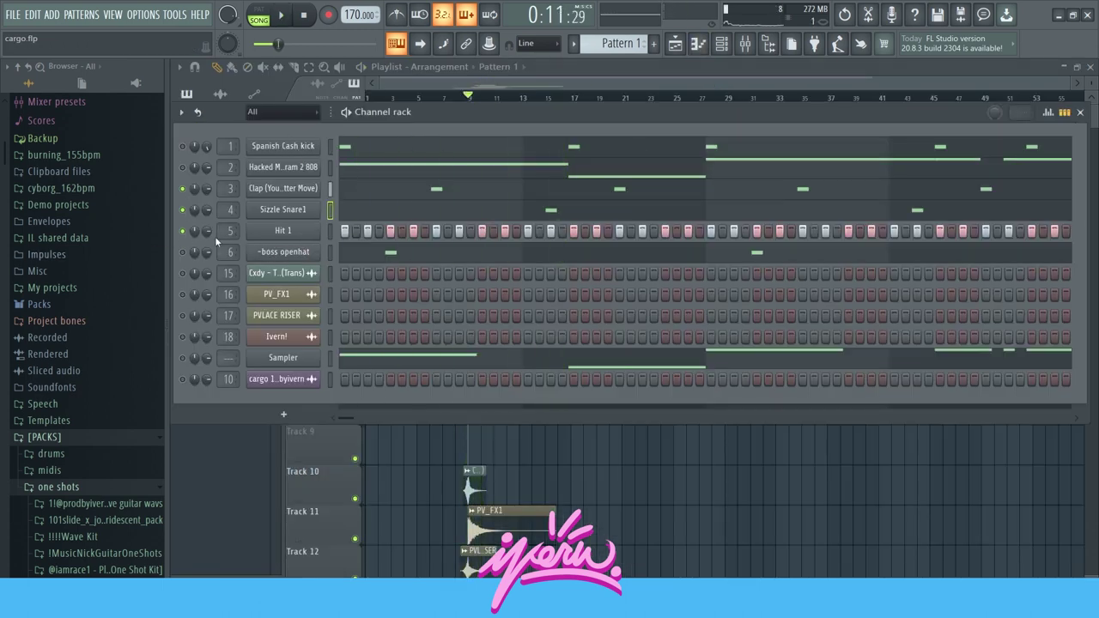
{"action": "key", "text": "space"}
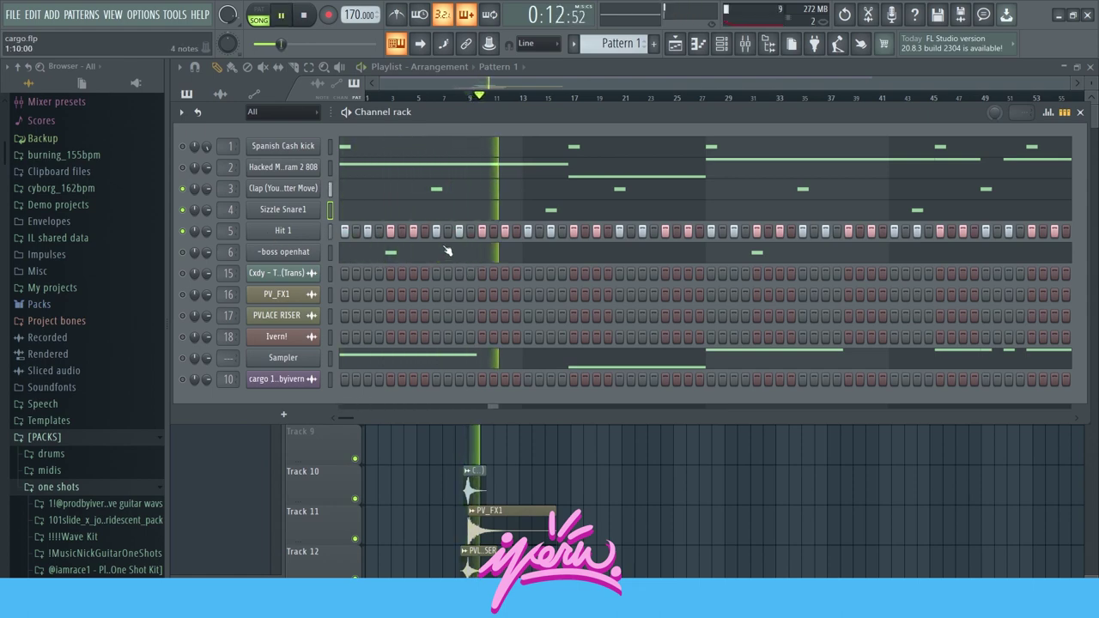
{"action": "key", "text": "space"}
{"action": "key", "text": "space"}
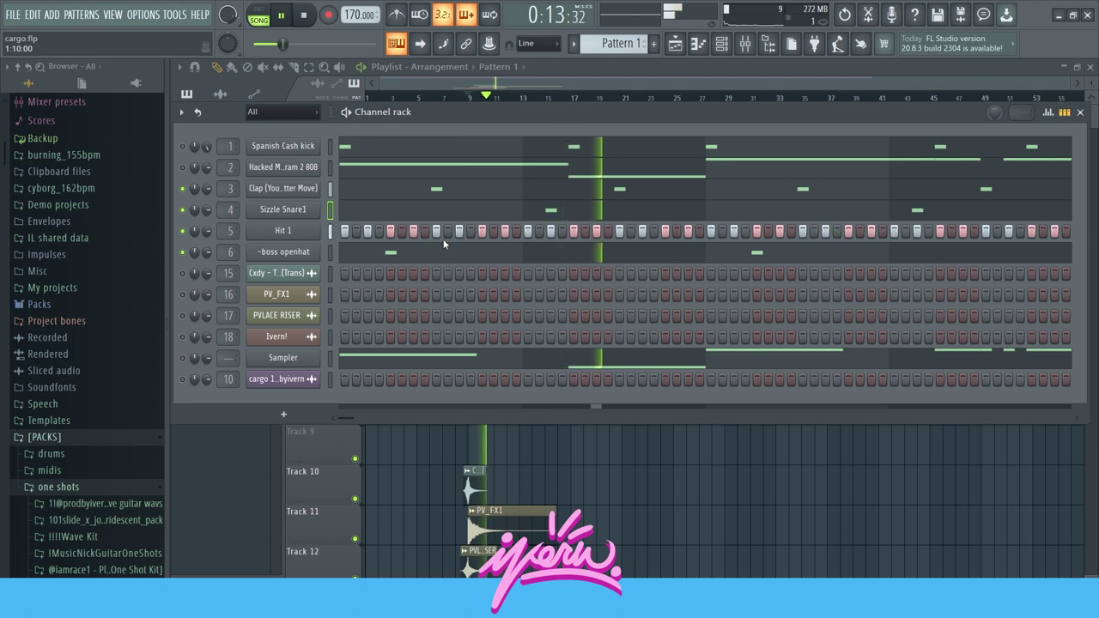
{"action": "key", "text": "space"}
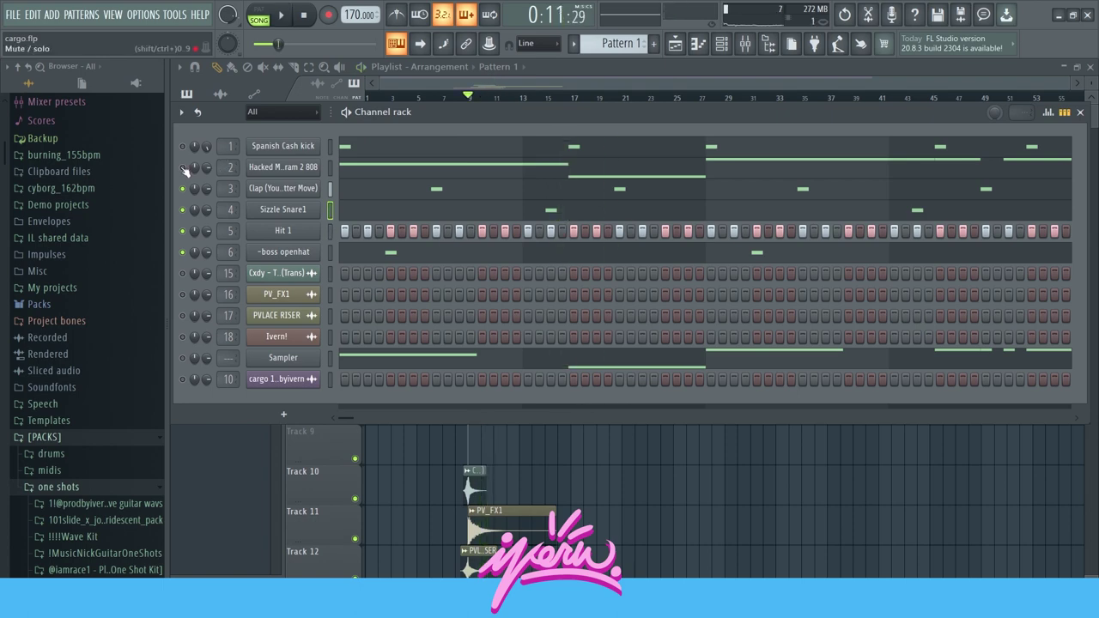
- Check the 808 notes, then unmute the Spanish Cash kick and play the full drum pattern
{"action": "left_click", "coordinate": [359, 172]}
{"action": "scroll", "coordinate": [710, 298], "scroll_direction": "up", "scroll_amount": 5}
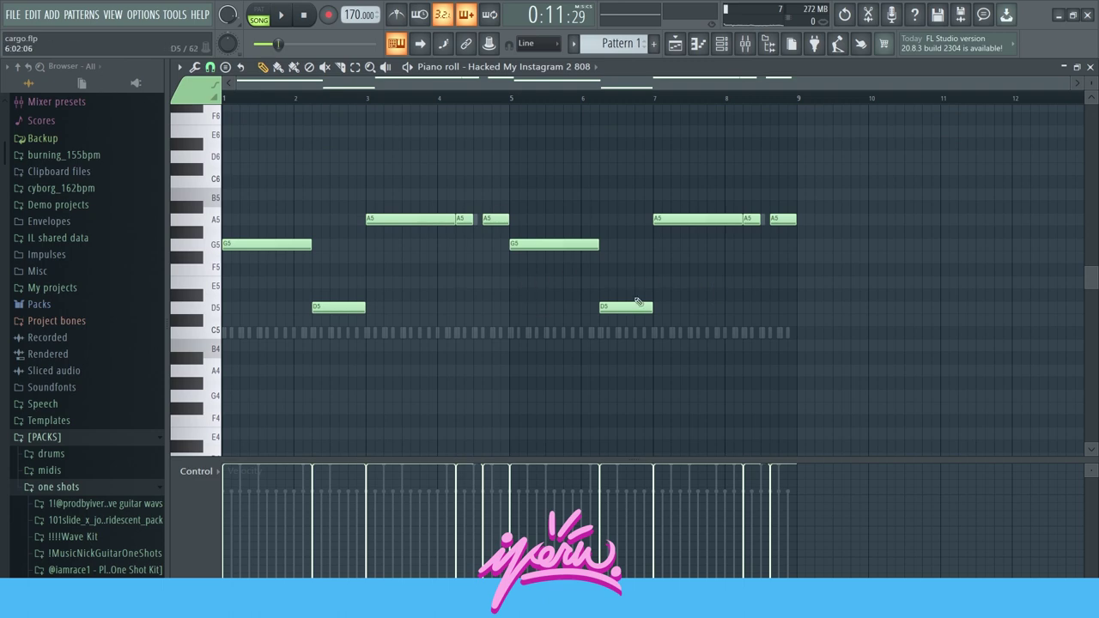
{"action": "left_click", "coordinate": [700, 51]}
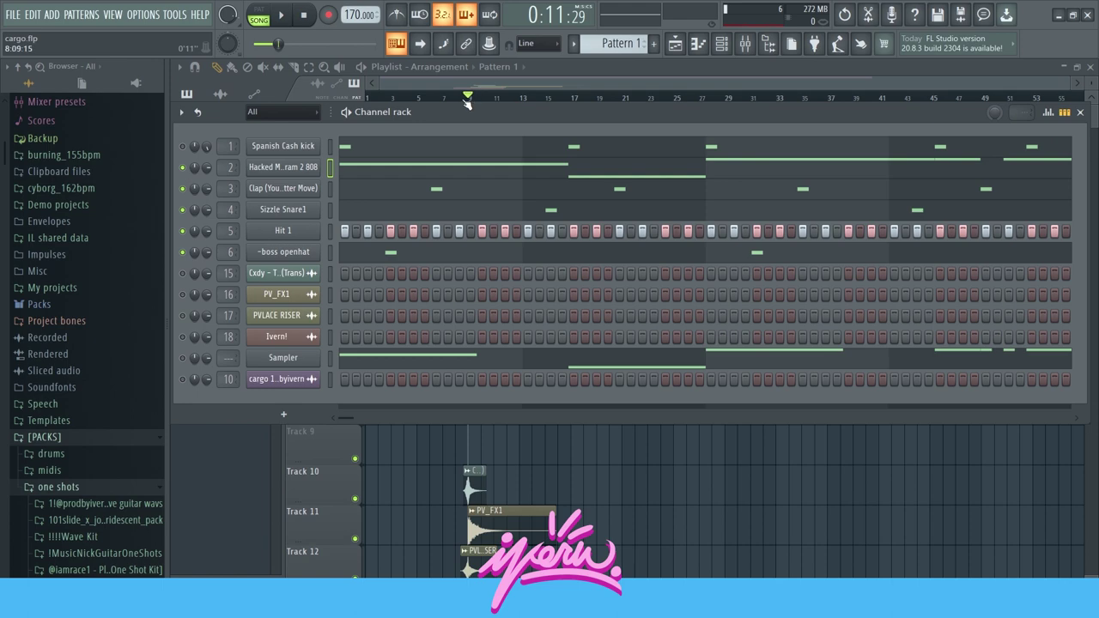
{"action": "mouse_move", "coordinate": [572, 115]}
{"action": "left_mouse_down"}
{"action": "mouse_move", "coordinate": [573, 155]}
{"action": "mouse_move", "coordinate": [574, 131]}
{"action": "left_mouse_up"}
{"action": "key", "text": "space"}
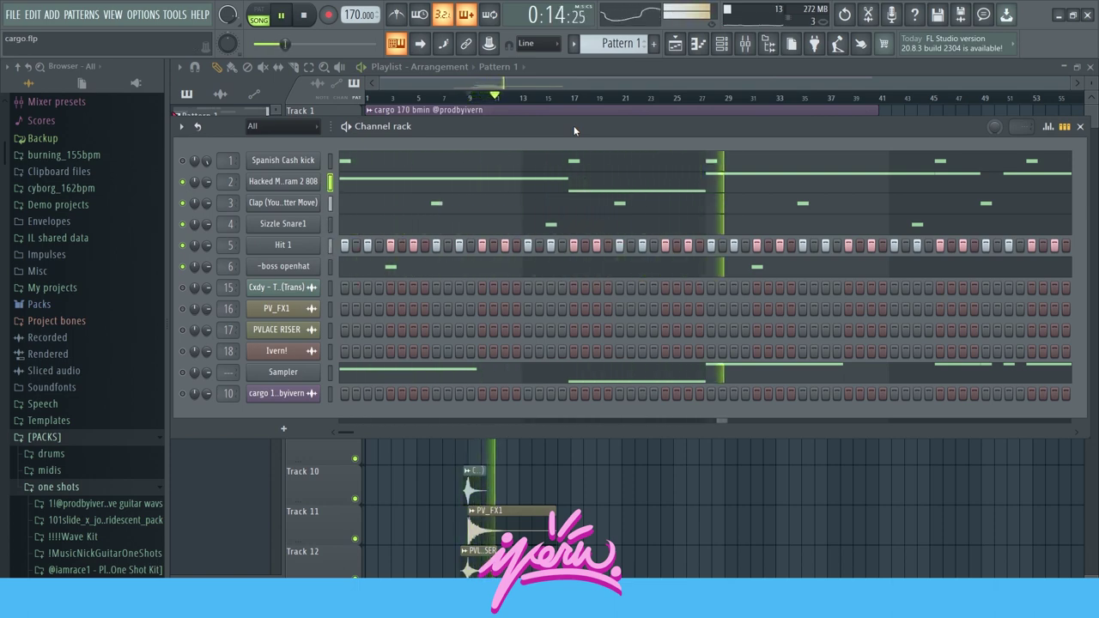
{"action": "key", "text": "space"}
{"action": "left_click", "coordinate": [182, 160]}
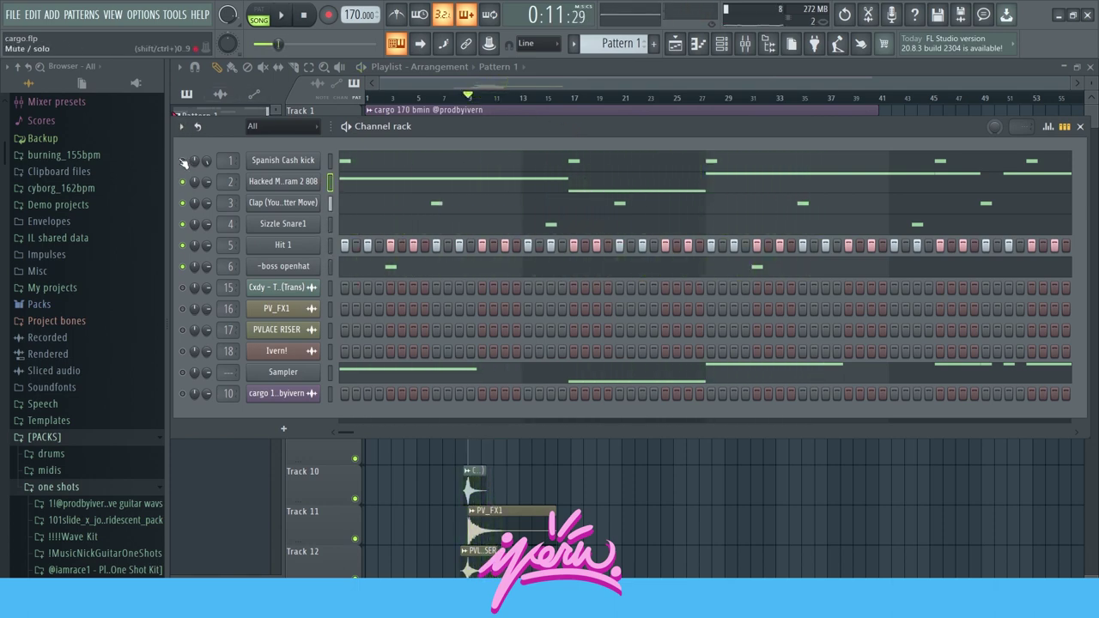
{"action": "key", "text": "space"}
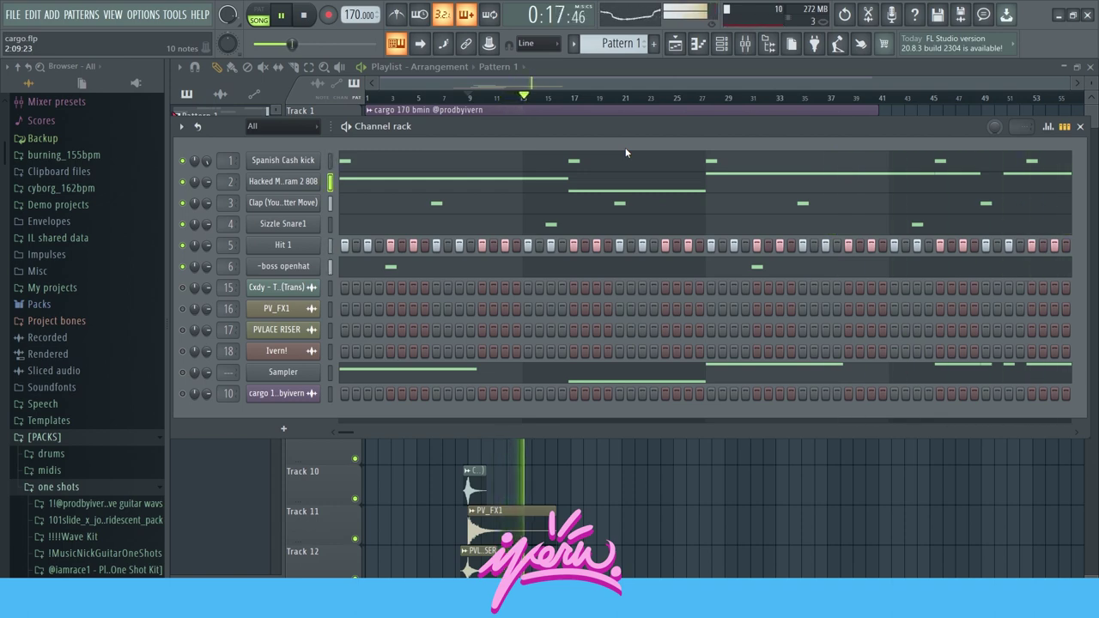
{"action": "key", "text": "space"}
- Select and review the 808 line's G5, D5 and A5 notes across eight bars
{"action": "left_click", "coordinate": [367, 187]}
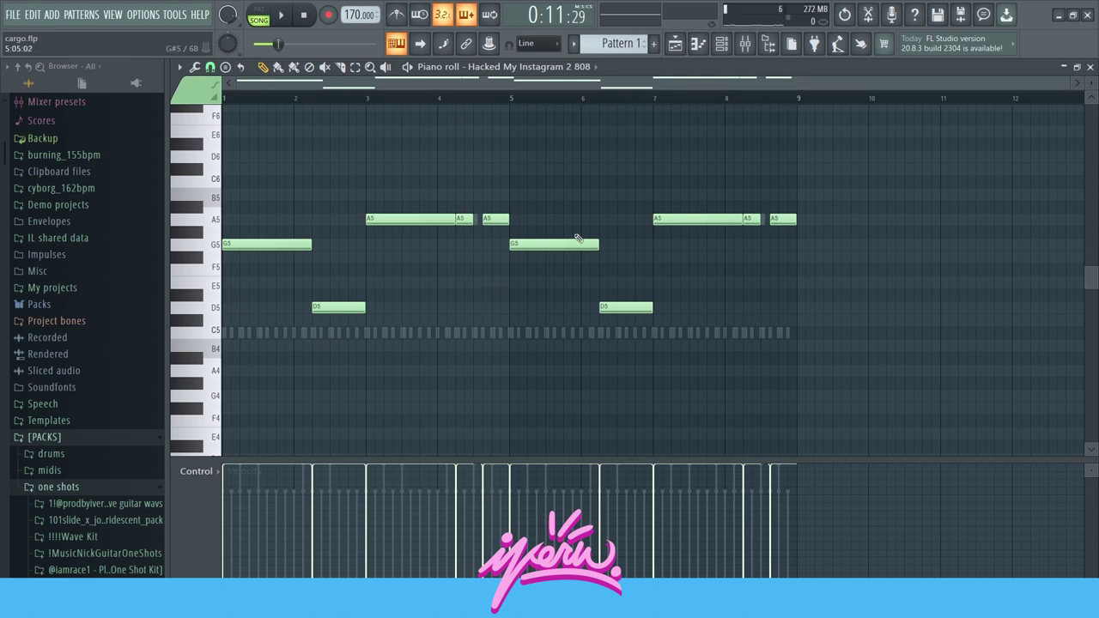
{"action": "left_click_drag", "start_coordinate": [874, 152], "coordinate": [509, 331]}
{"action": "key", "text": "ctrl+a"}
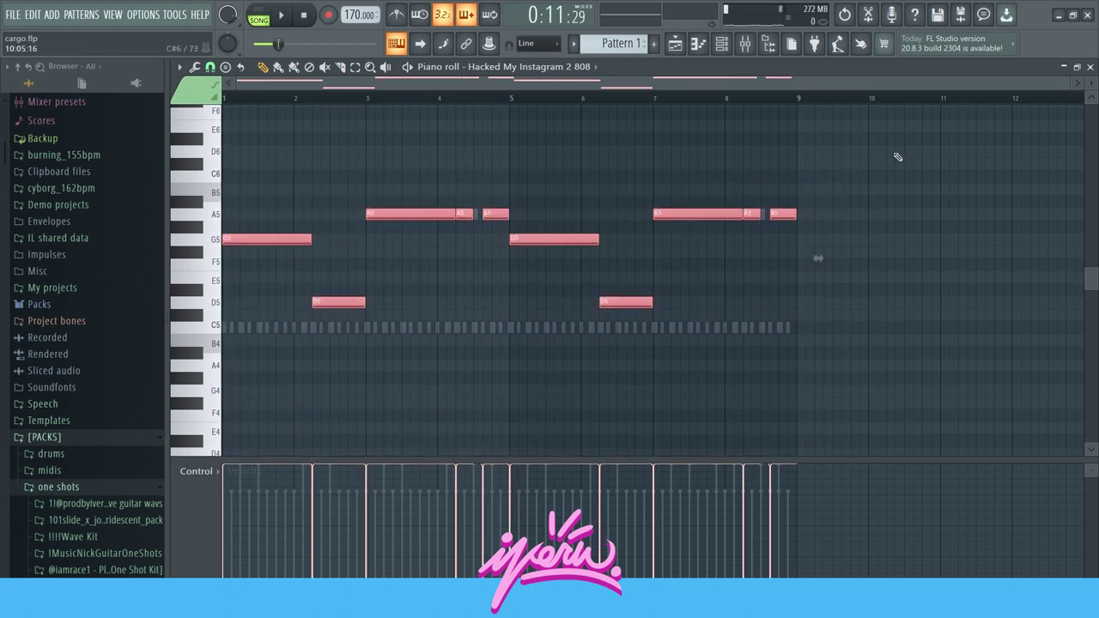
{"action": "left_click", "coordinate": [515, 184]}
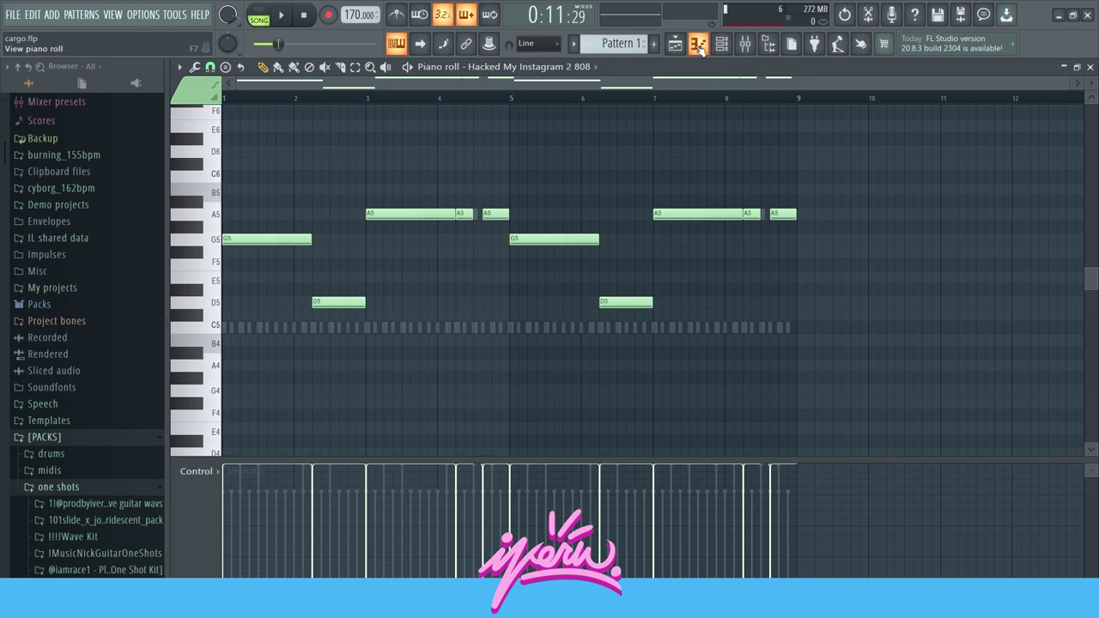
{"action": "left_click", "coordinate": [698, 45]}
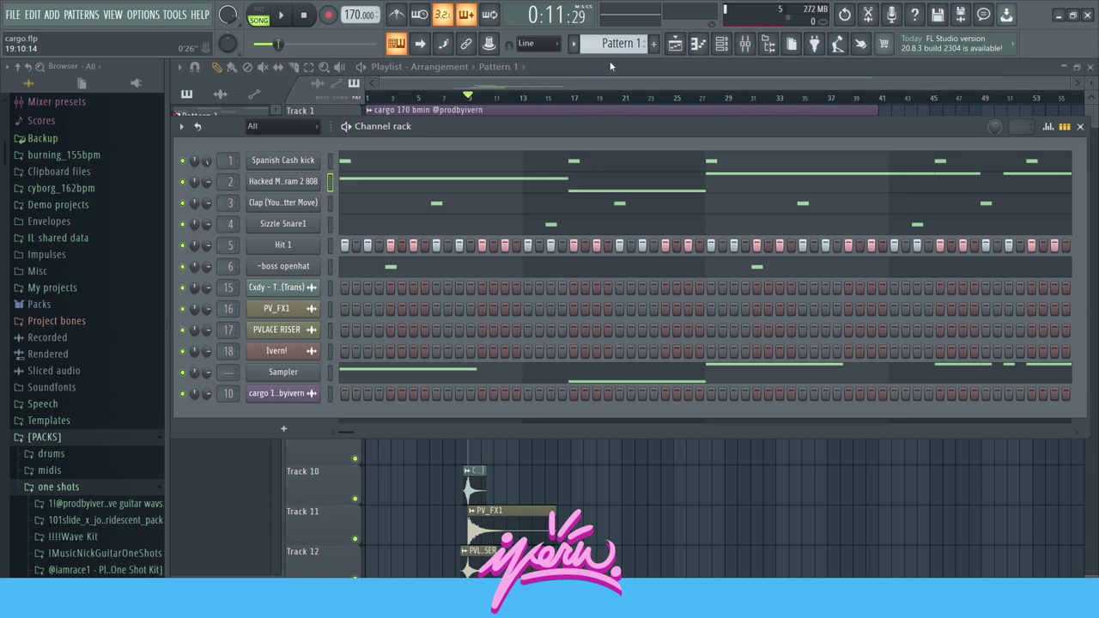
- Close the channel rack, play the arrangement, and browse the one-shot kit's Bells samples
{"action": "key", "text": "F6"}
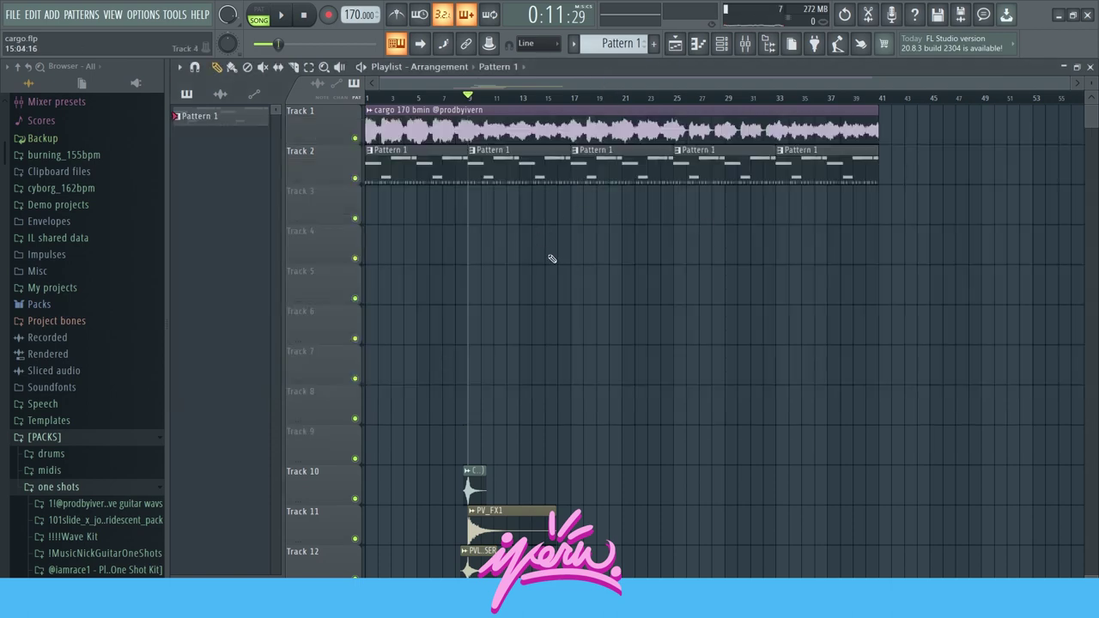
{"action": "key", "text": "space"}
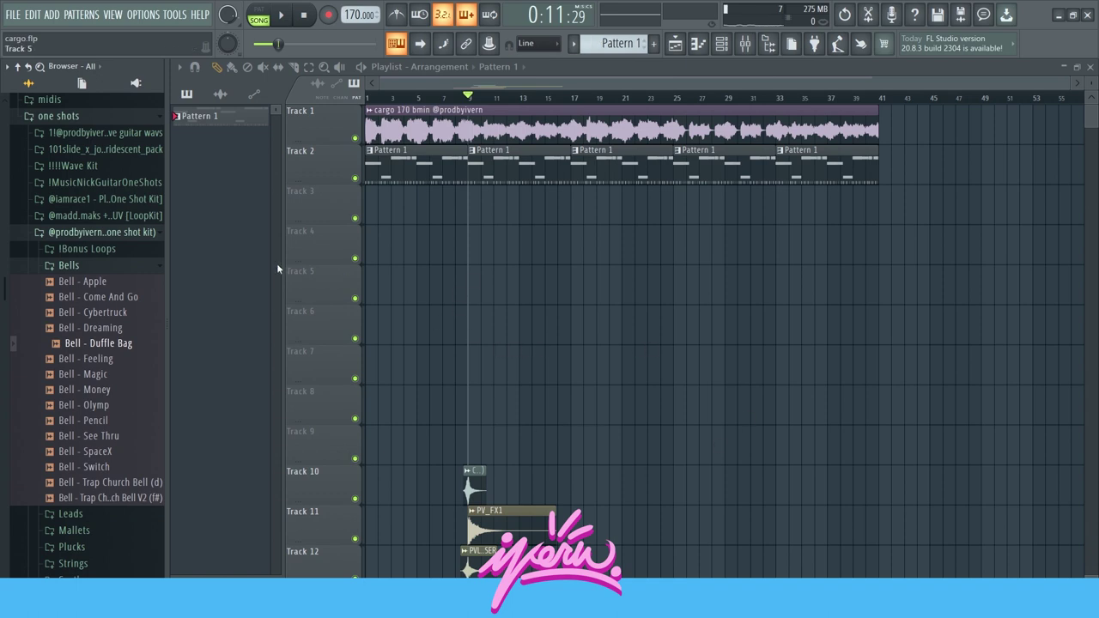
{"action": "scroll", "coordinate": [83, 334], "scroll_direction": "down", "scroll_amount": 6}
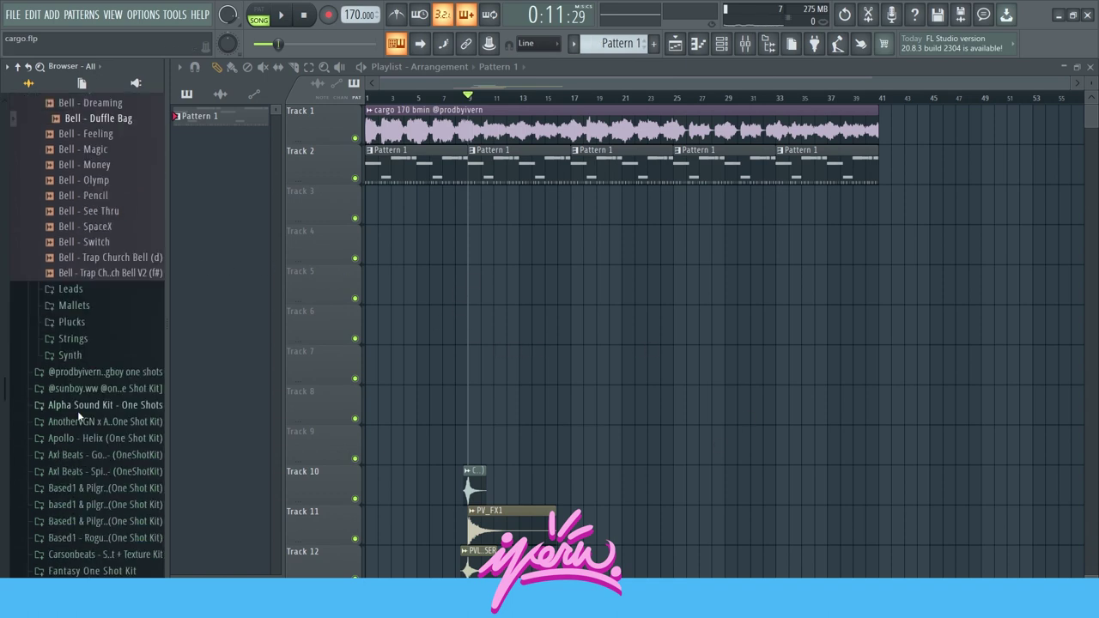
{"action": "scroll", "coordinate": [77, 411], "scroll_direction": "up", "scroll_amount": 4}
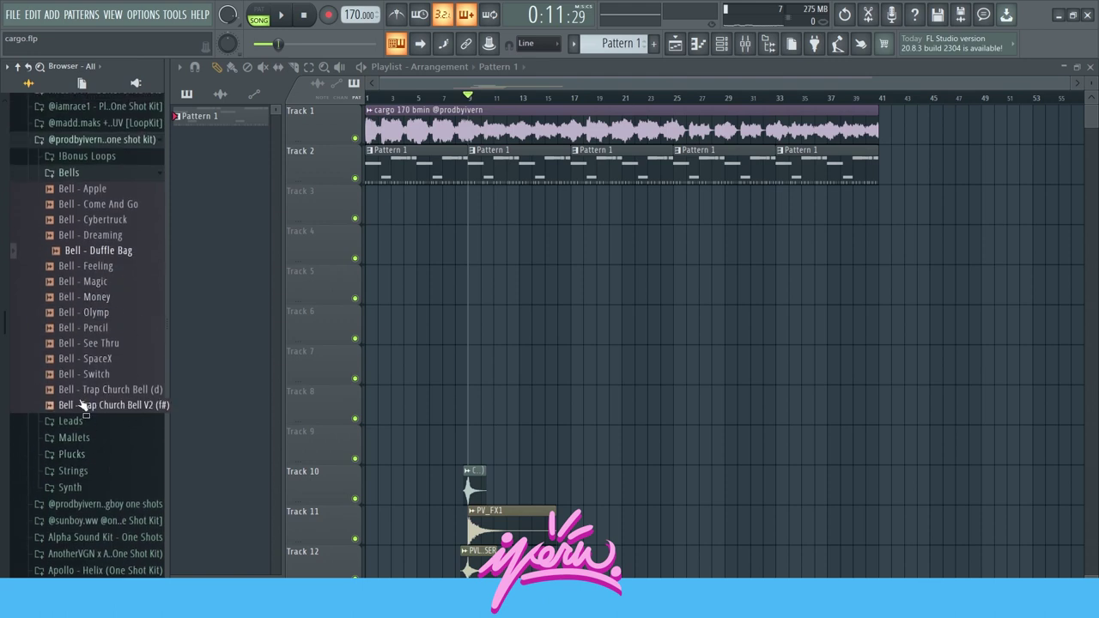